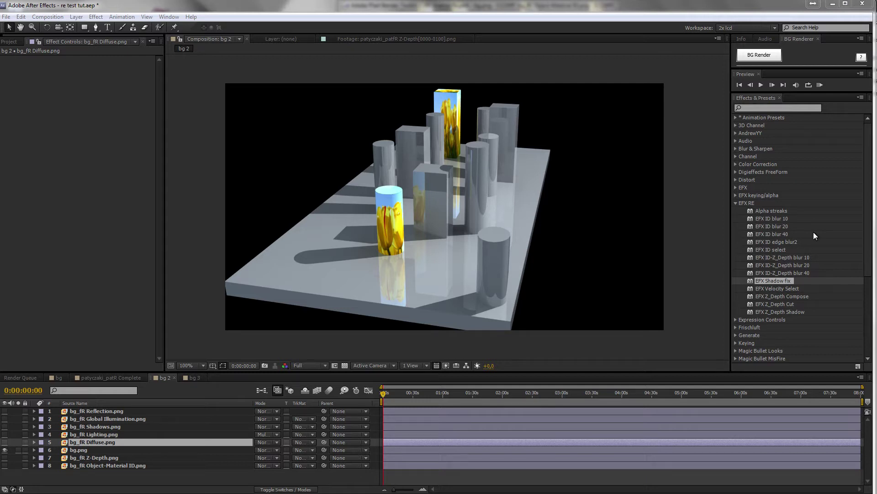
click(770, 211)
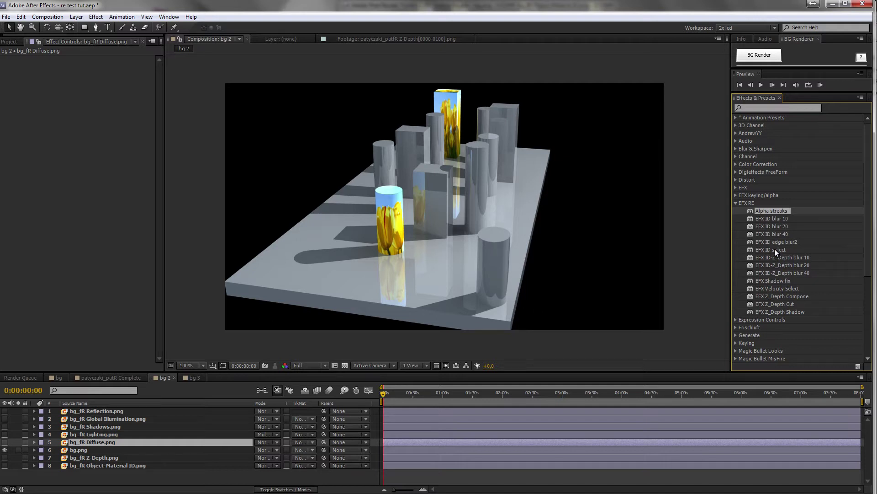
click(782, 250)
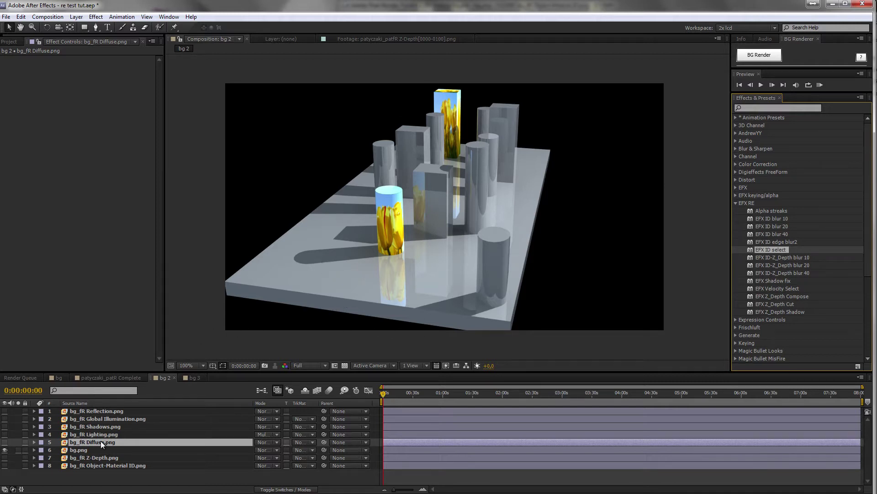
- Hide the bg.png layer and show the bg_fR Diffuse.png, bg_fR Lighting.png and bg_fR Shadows.png layers instead
click(4, 450)
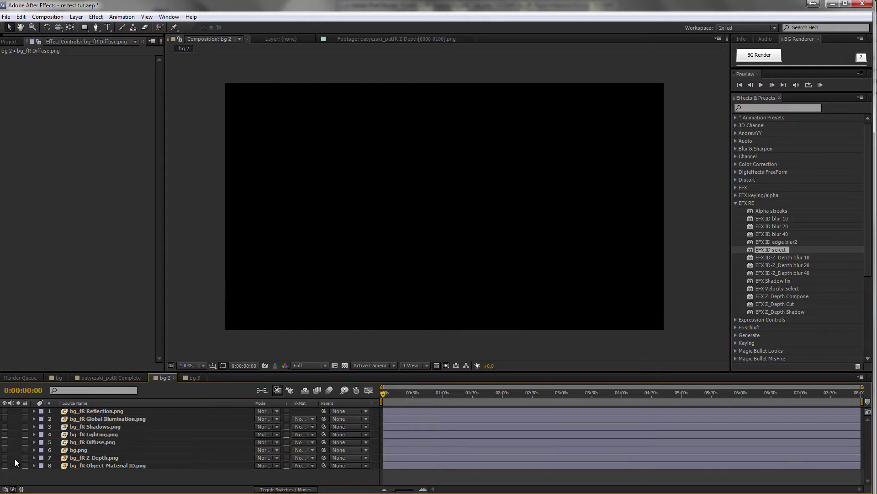
click(4, 442)
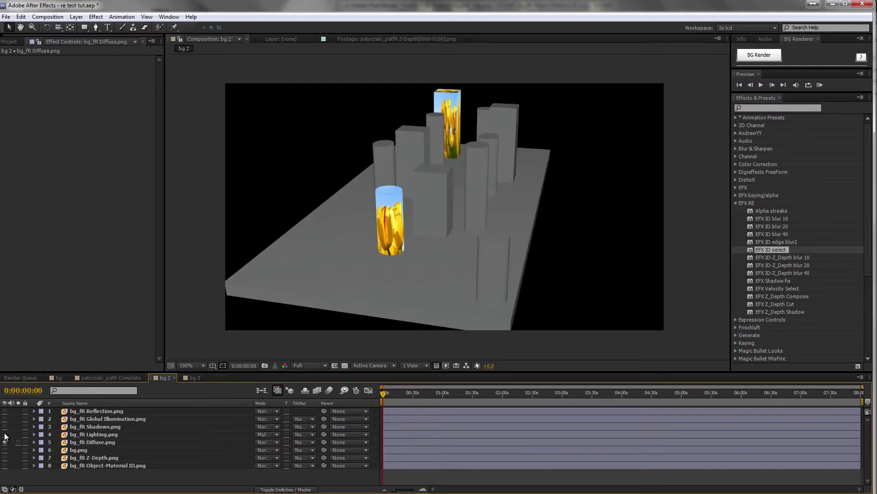
click(5, 434)
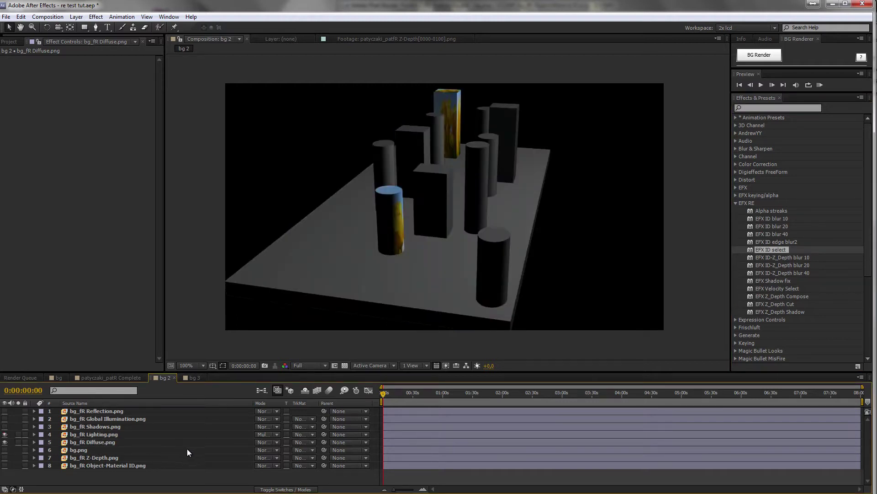
click(83, 427)
click(5, 426)
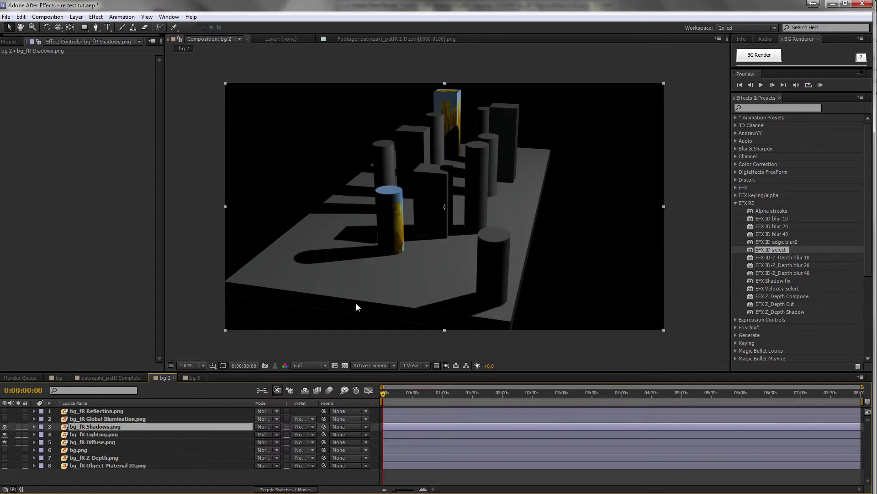
- Examine the composited shadow edges around the bases of the cylinders and boxes at 400% and 200% magnification
scroll(454, 273, up, 4)
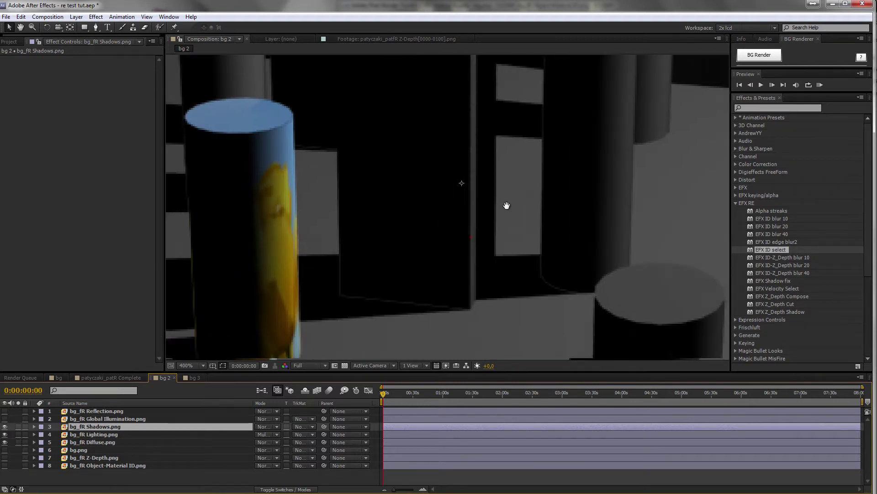
drag(497, 265, 338, 158)
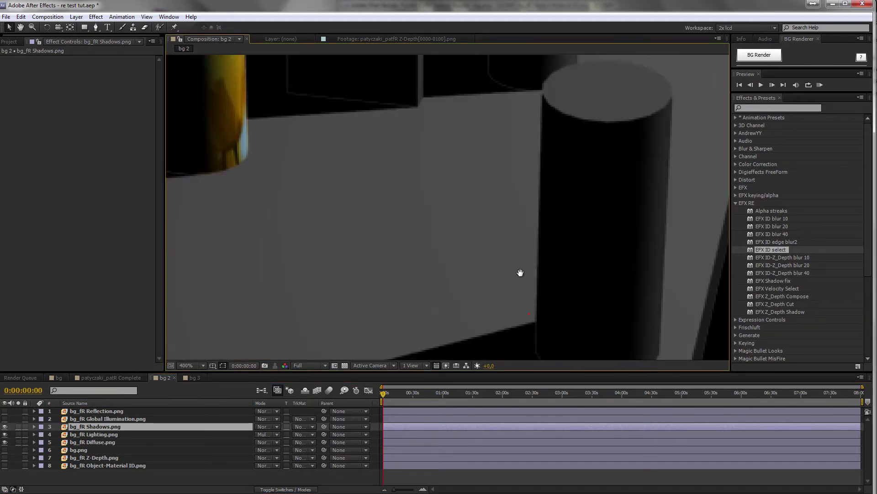
drag(525, 298, 518, 225)
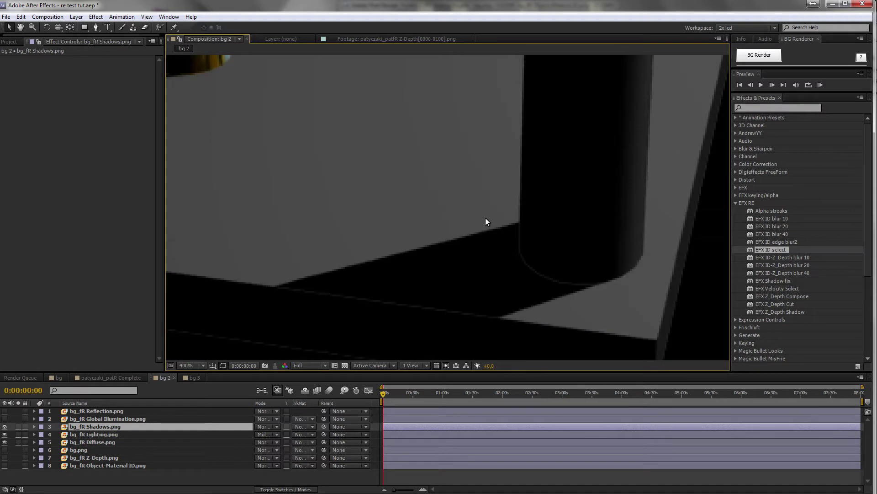
drag(336, 260, 407, 288)
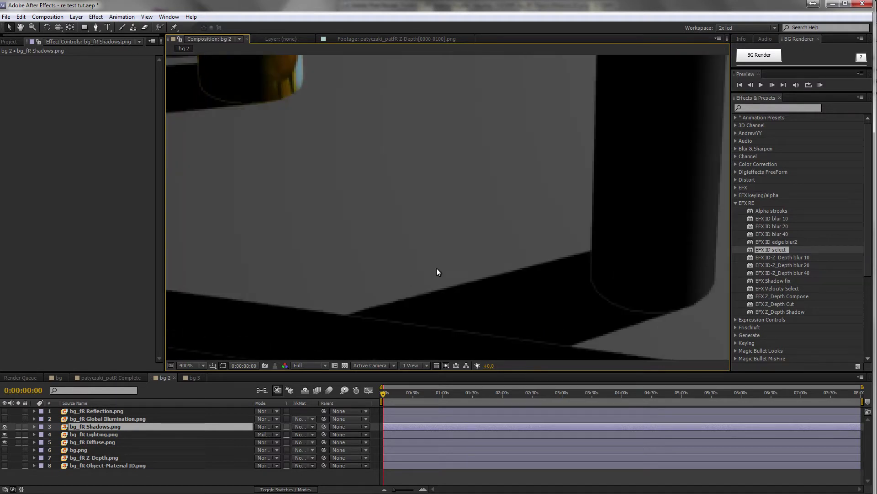
scroll(486, 326, down, 2)
drag(474, 235, 418, 332)
drag(438, 261, 439, 222)
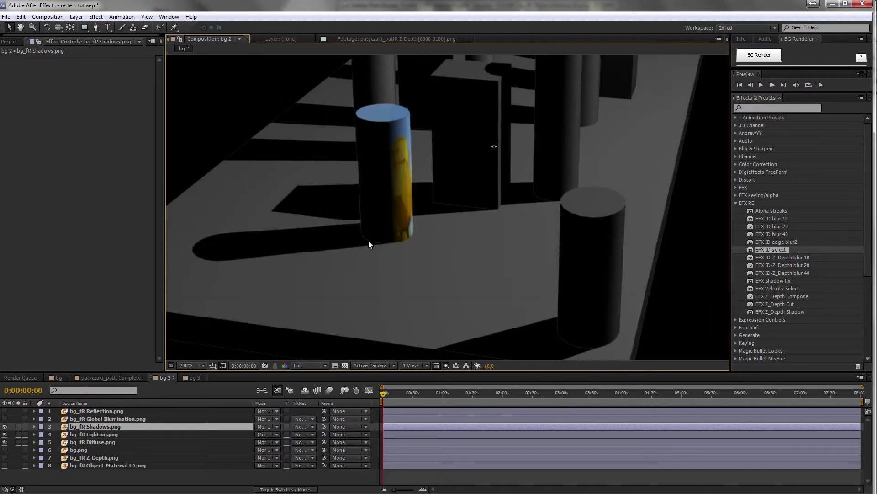
drag(447, 236, 512, 187)
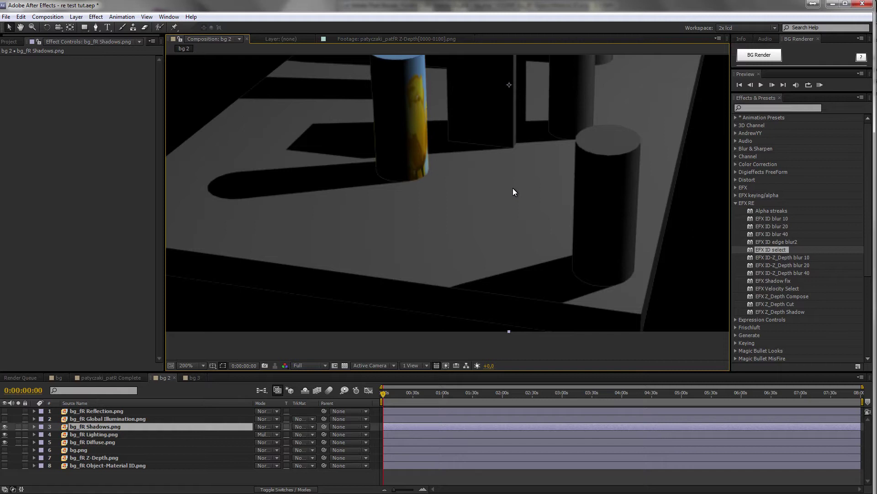
drag(473, 177, 423, 257)
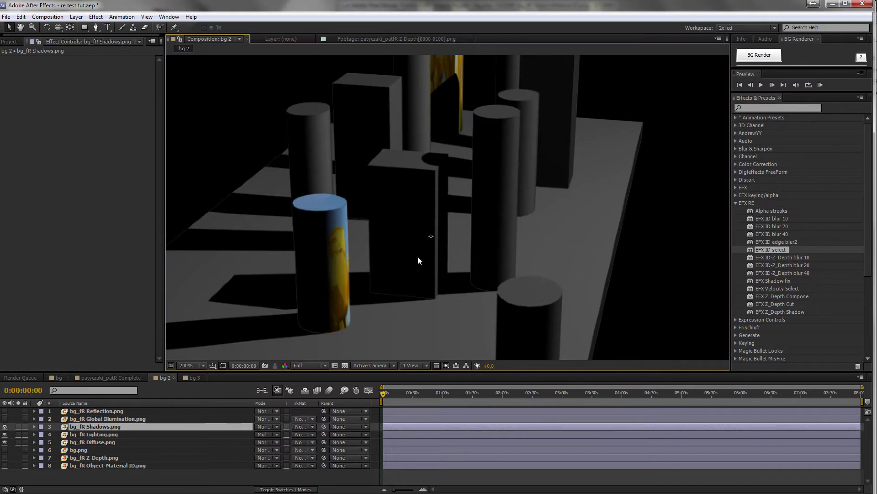
click(114, 434)
drag(403, 297, 462, 243)
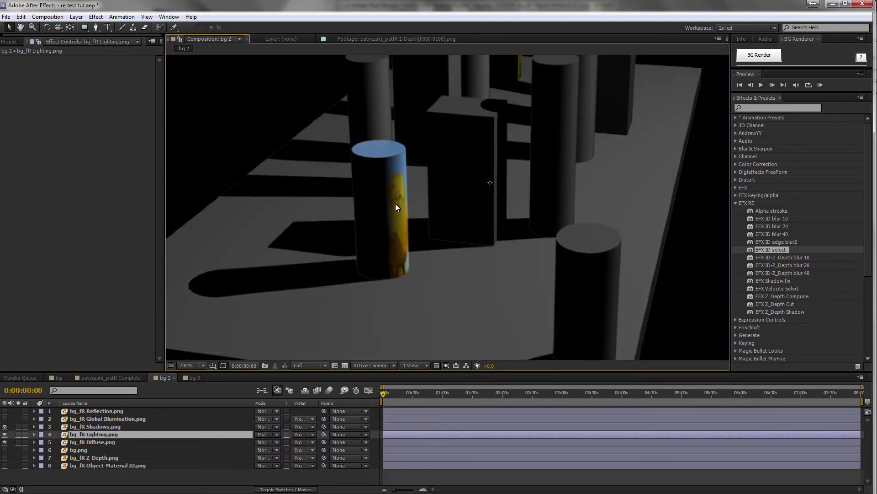
drag(355, 241, 440, 236)
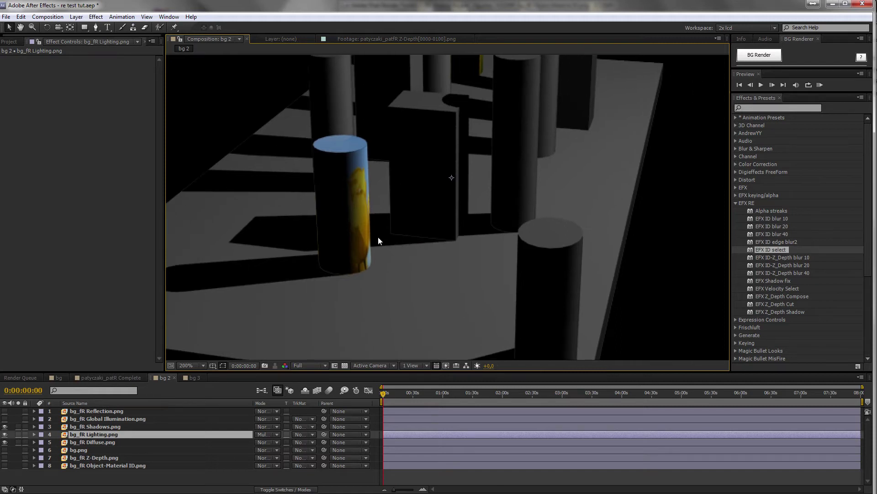
- Apply the EFX Shadow fix effect to the bg_fR Shadows.png layer
click(106, 420)
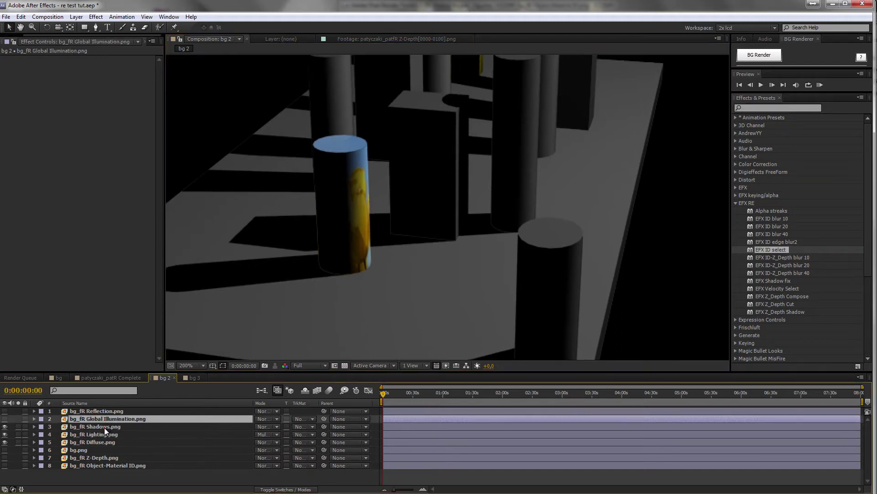
click(104, 427)
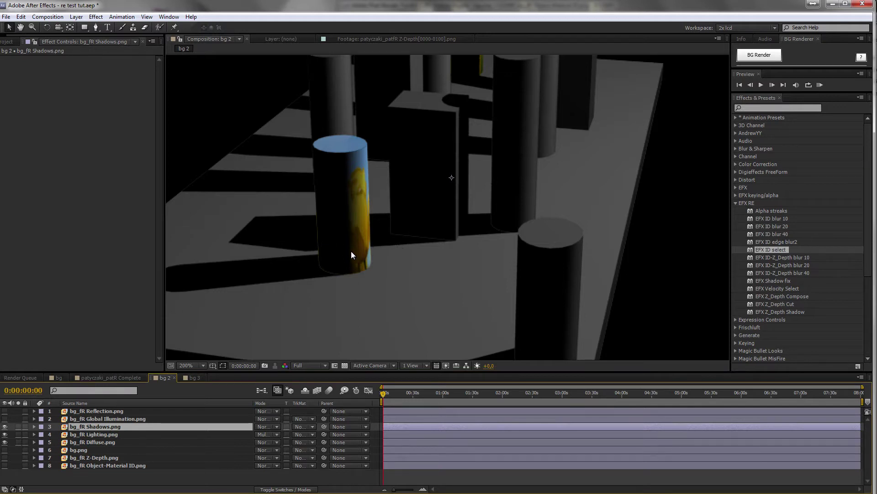
click(773, 281)
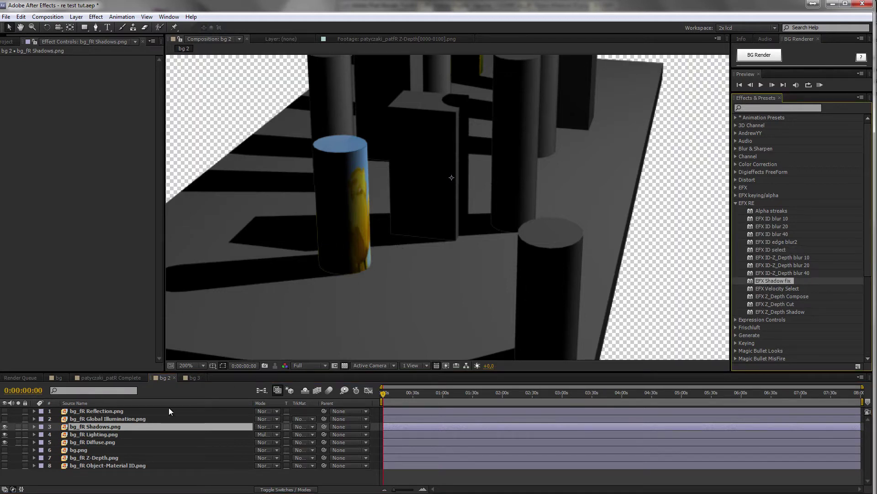
drag(773, 281, 75, 195)
- Compare the shadows beside the textured front cylinder at 400% with EFX Shadow fix switched off and on
key(period)
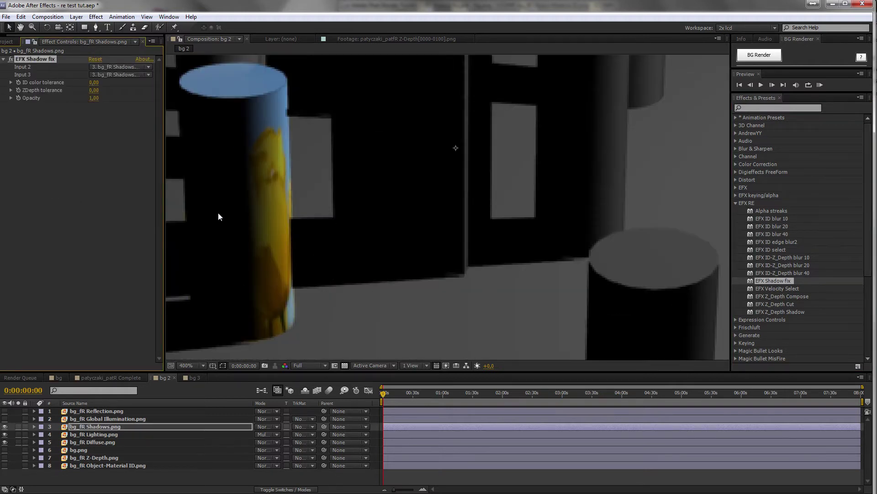
drag(218, 213, 499, 183)
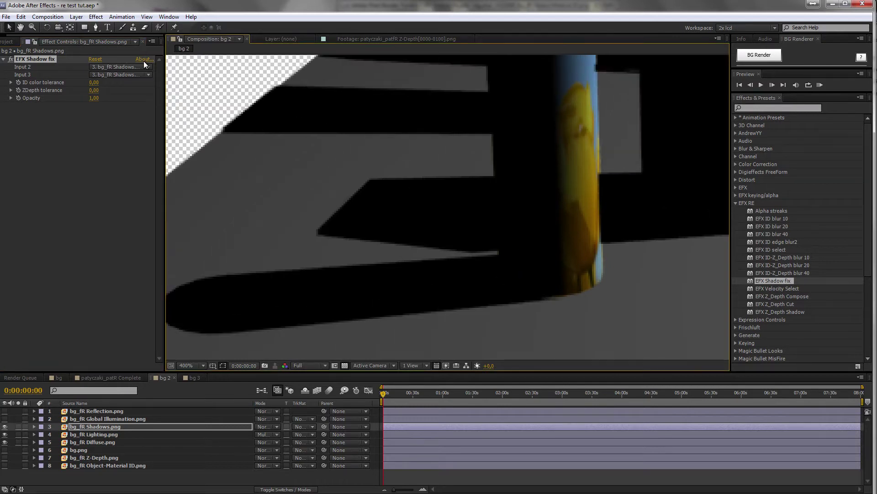
click(10, 60)
click(11, 59)
click(11, 60)
click(11, 60)
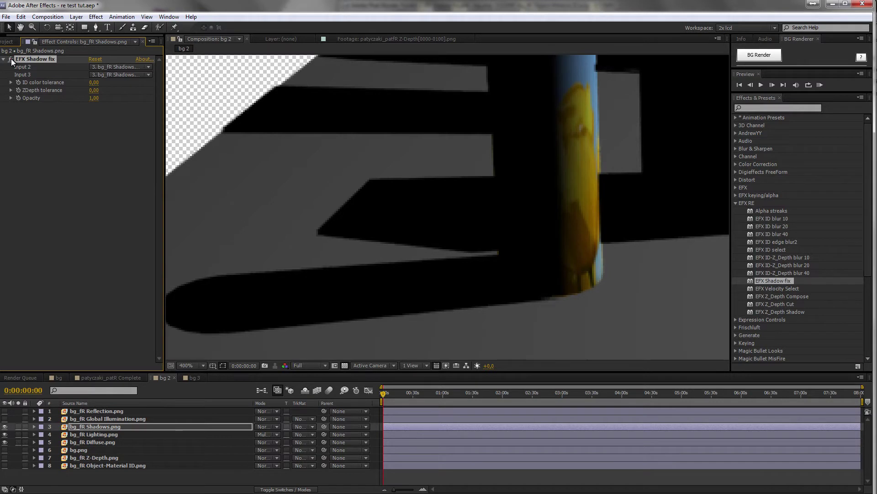
click(11, 59)
click(11, 59)
click(11, 59)
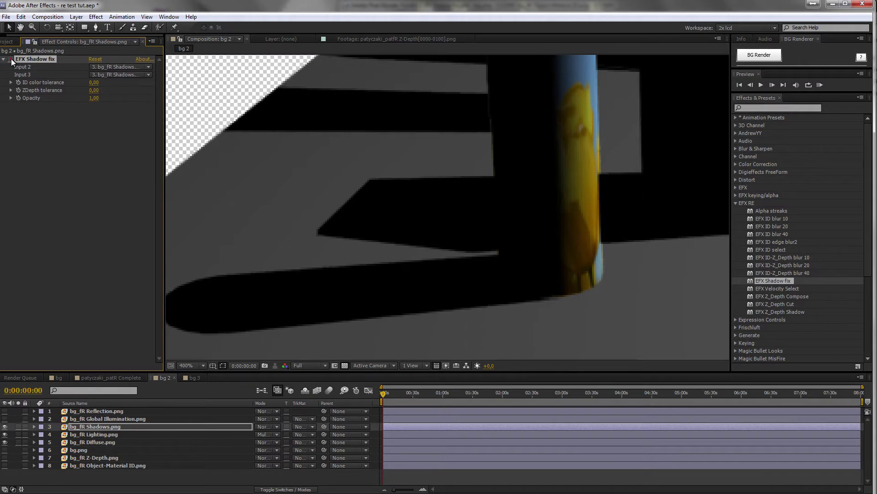
click(11, 59)
- Inspect the shadows across the rest of the scene, comparing them again with and without EFX Shadow fix
drag(497, 179, 288, 200)
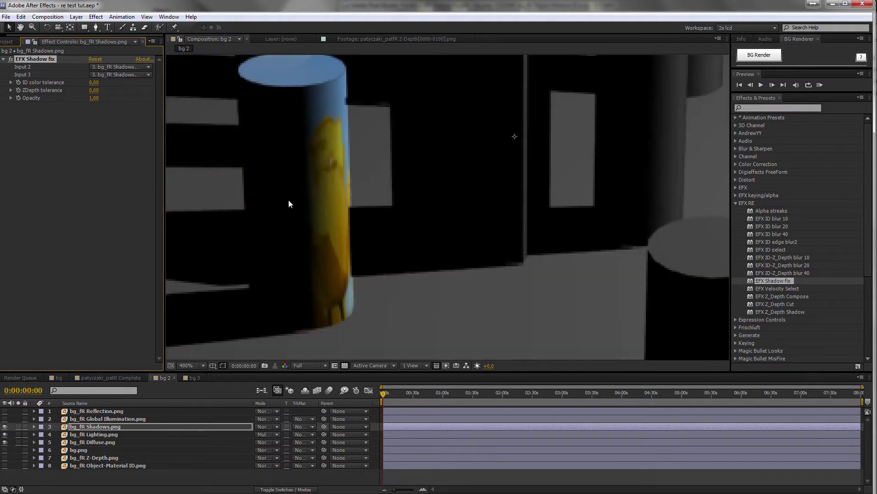
scroll(363, 195, down, 2)
drag(400, 173, 383, 271)
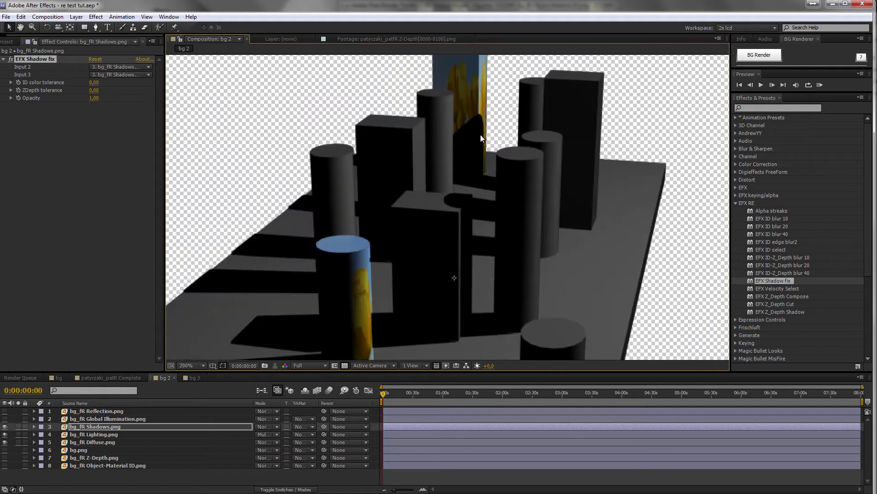
scroll(464, 246, up, 2)
drag(480, 201, 549, 148)
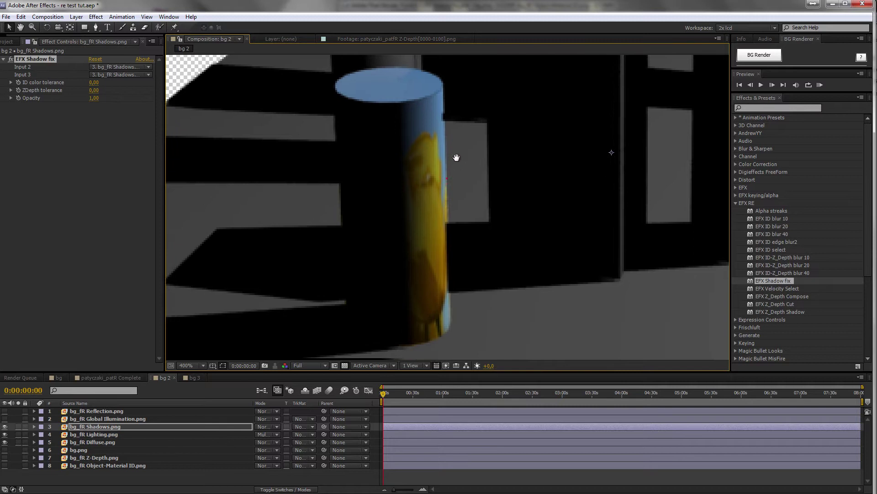
click(9, 58)
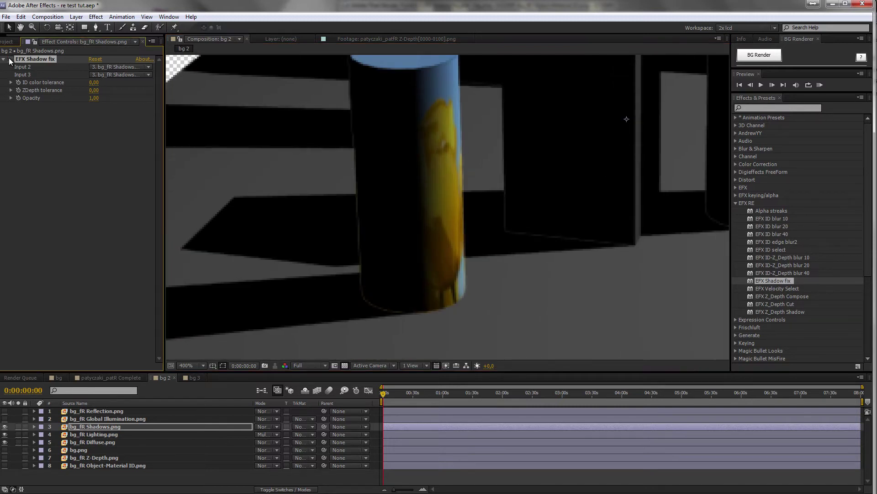
click(9, 59)
scroll(288, 195, left, 5)
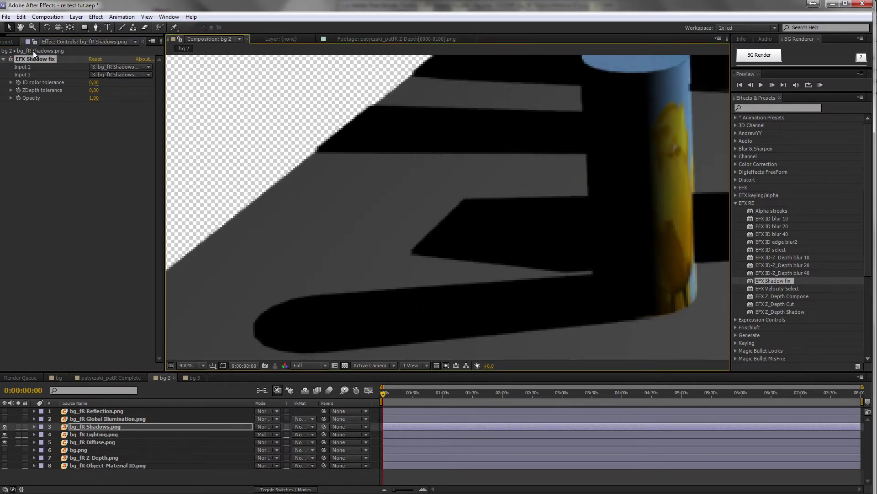
click(10, 60)
click(10, 61)
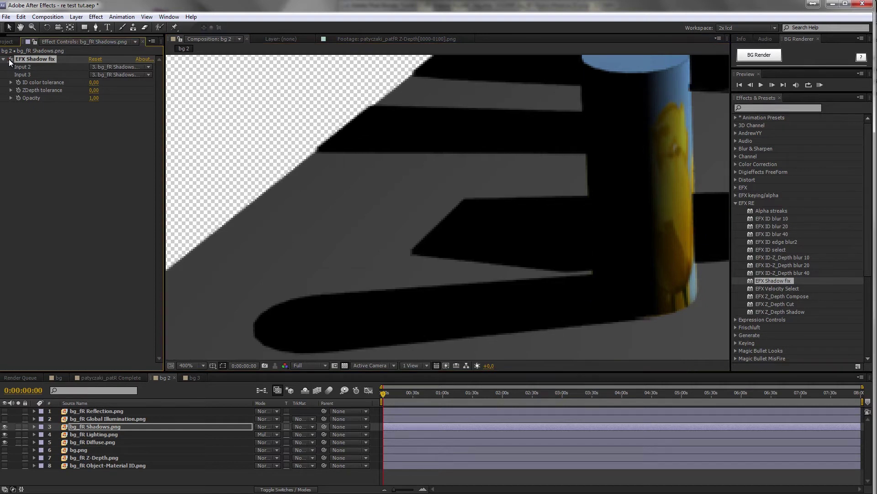
scroll(357, 200, down, 2)
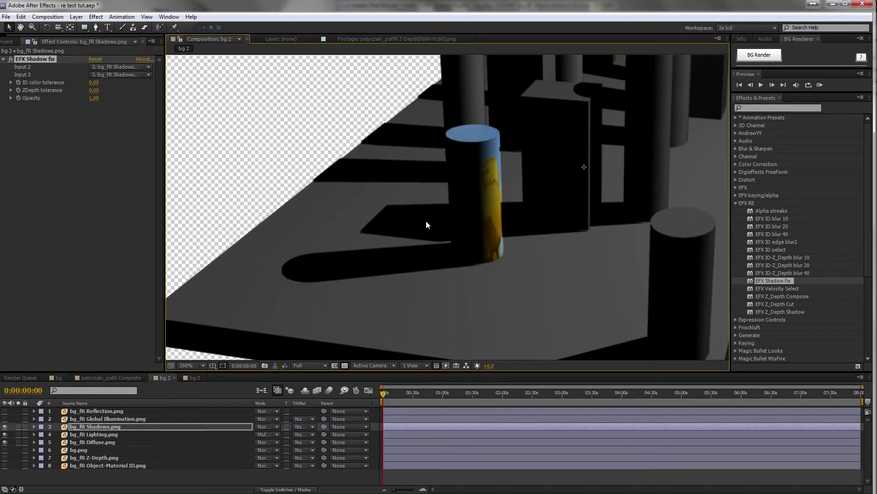
- Make the bg_fR Z-Depth.png and bg_fR Object-Material ID.png layers visible, and solo each one to view its pass
click(95, 160)
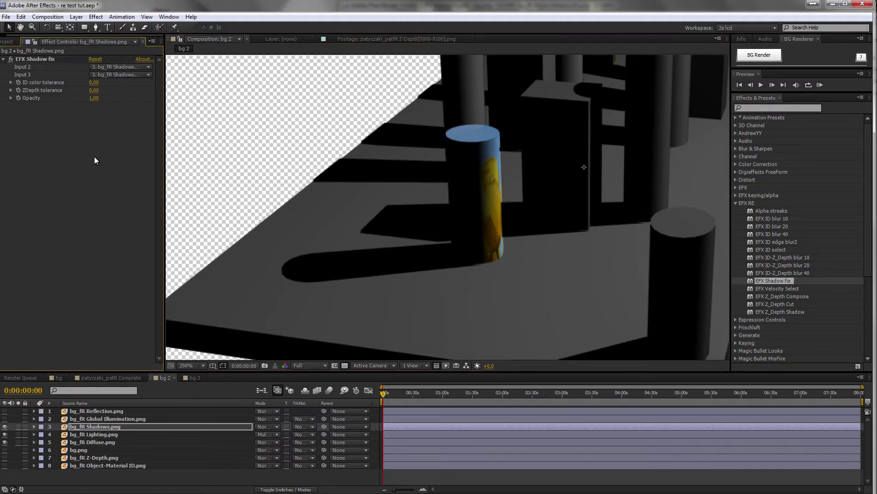
click(117, 67)
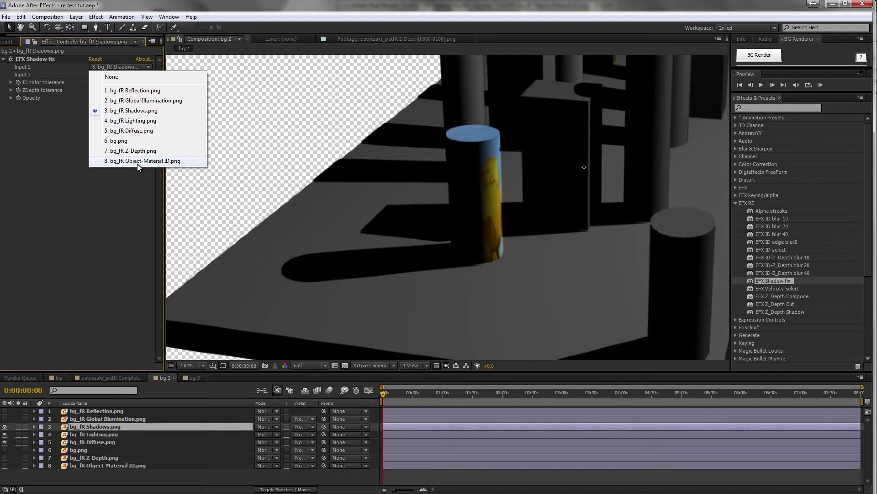
click(16, 460)
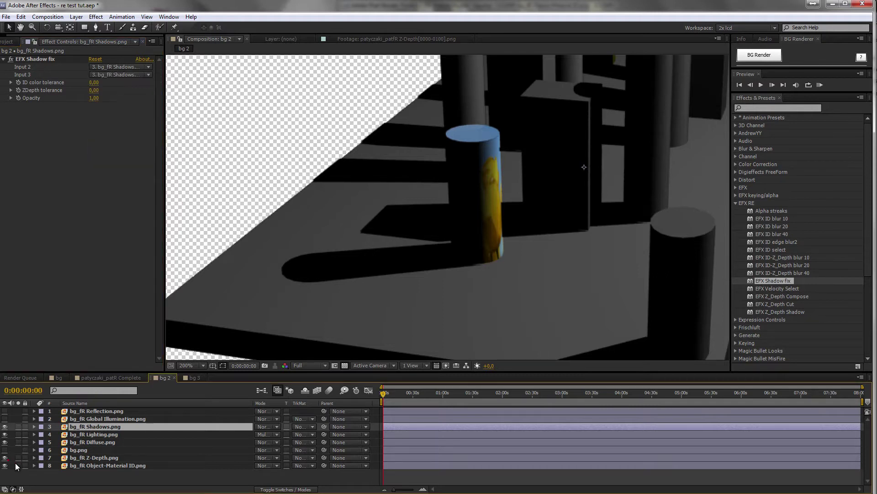
click(19, 465)
mouse_move(568, 221)
mouse_down()
mouse_move(421, 294)
mouse_move(487, 221)
mouse_move(502, 233)
mouse_move(519, 206)
mouse_move(519, 233)
mouse_move(531, 164)
mouse_move(533, 251)
mouse_move(548, 196)
mouse_move(579, 215)
mouse_up()
click(18, 458)
click(18, 458)
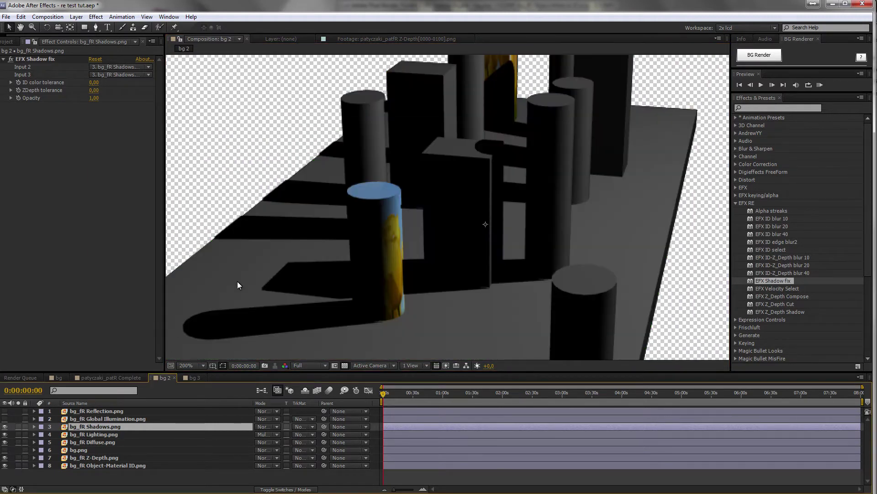
- Set EFX Shadow fix's Input 2 to bg_fR Object-Material ID.png and Input 3 to bg_fR Z-Depth.png
click(56, 68)
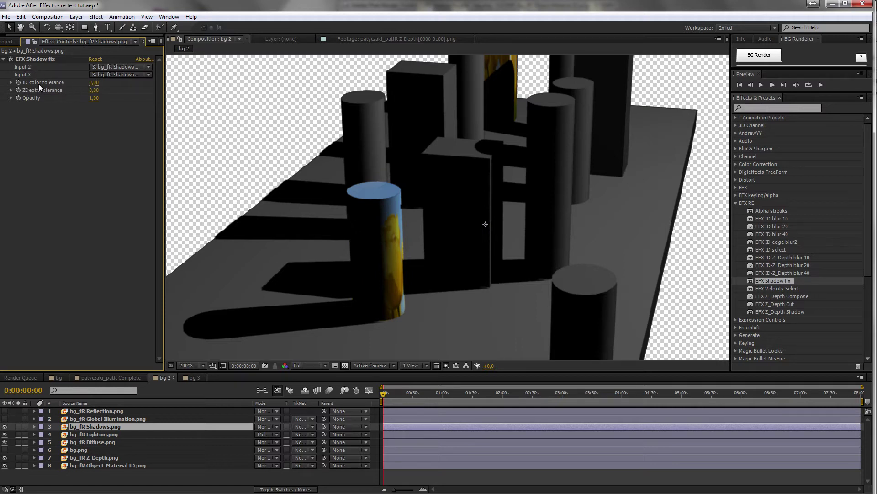
click(110, 67)
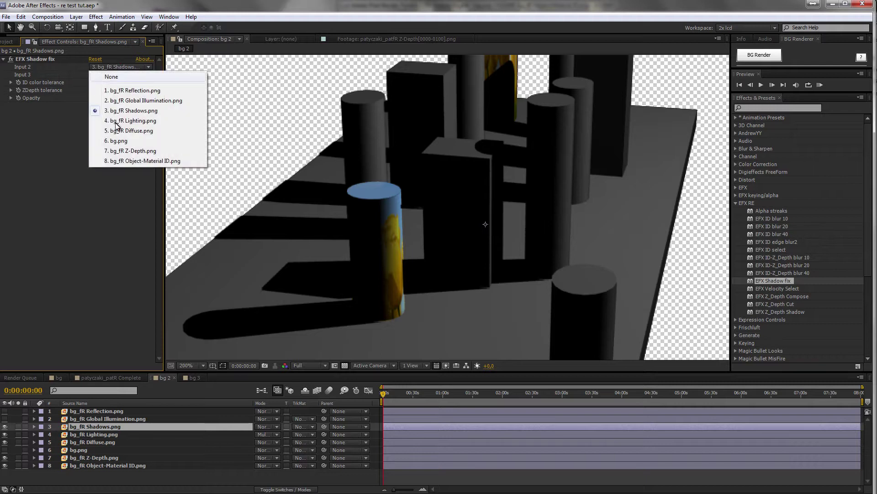
click(156, 166)
scroll(432, 243, up, 1)
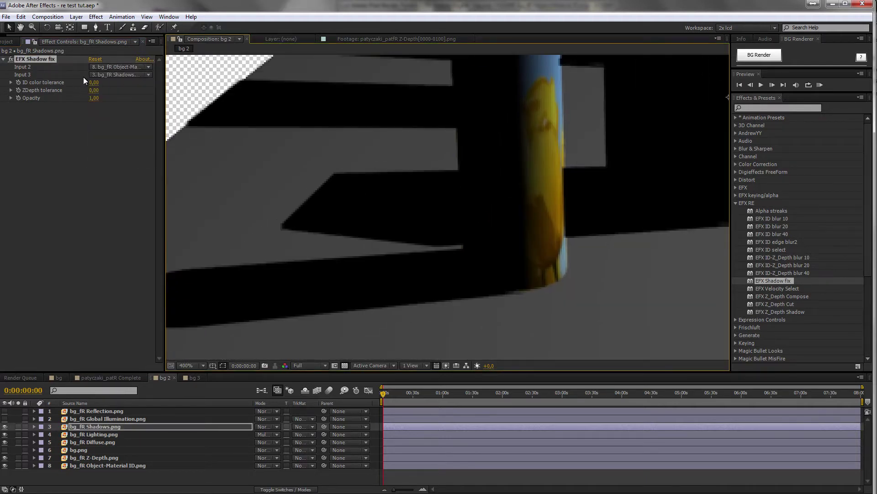
click(121, 74)
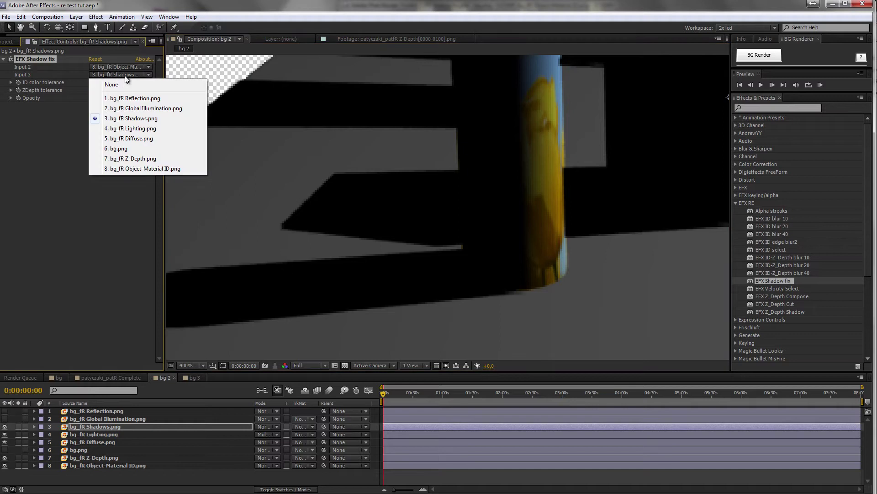
click(136, 161)
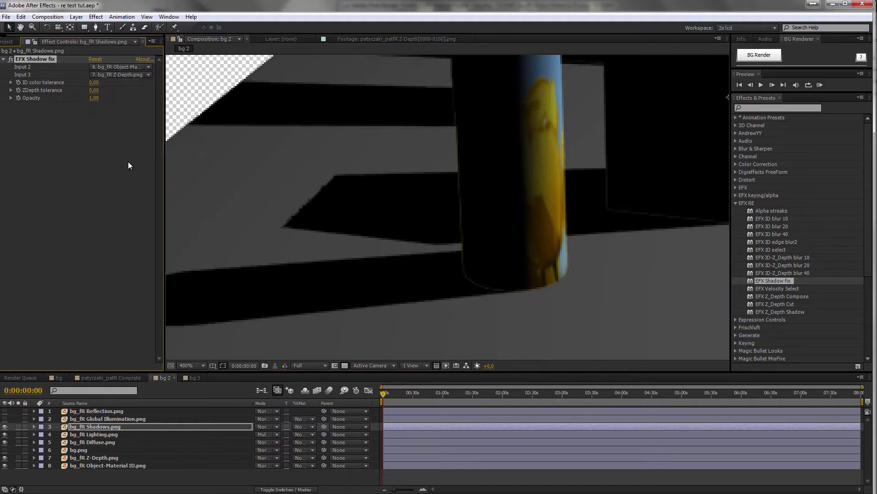
drag(398, 190, 355, 219)
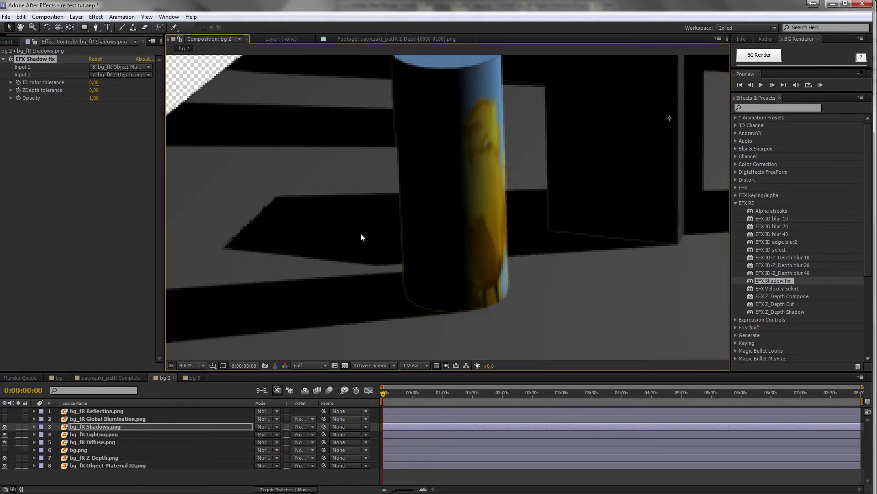
- Try a ZDepth tolerance of 0,08 in EFX Shadow fix, then reduce it to 0,05
click(11, 90)
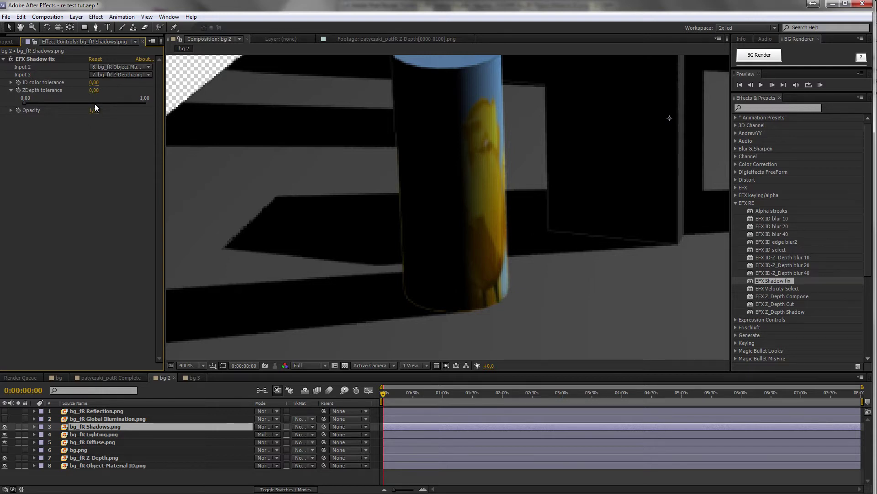
mouse_move(32, 103)
mouse_down()
mouse_move(25, 103)
mouse_move(33, 104)
mouse_up()
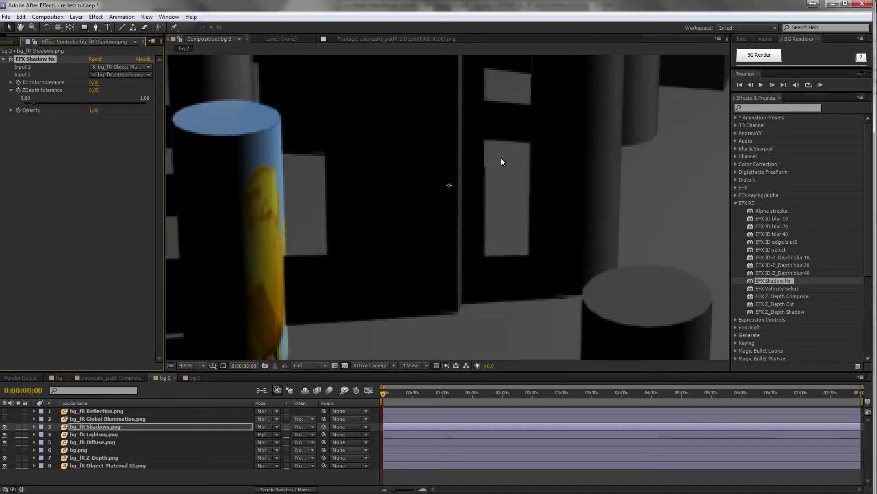
drag(498, 175, 433, 262)
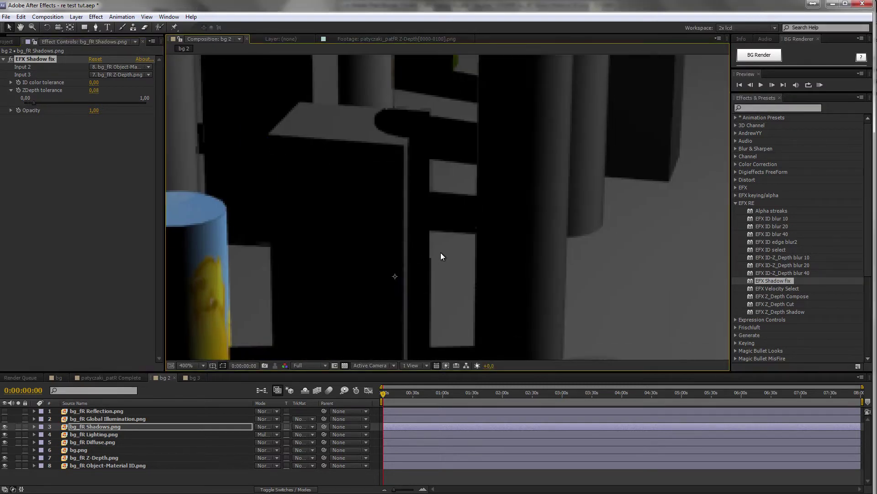
drag(33, 103, 31, 103)
drag(365, 209, 630, 128)
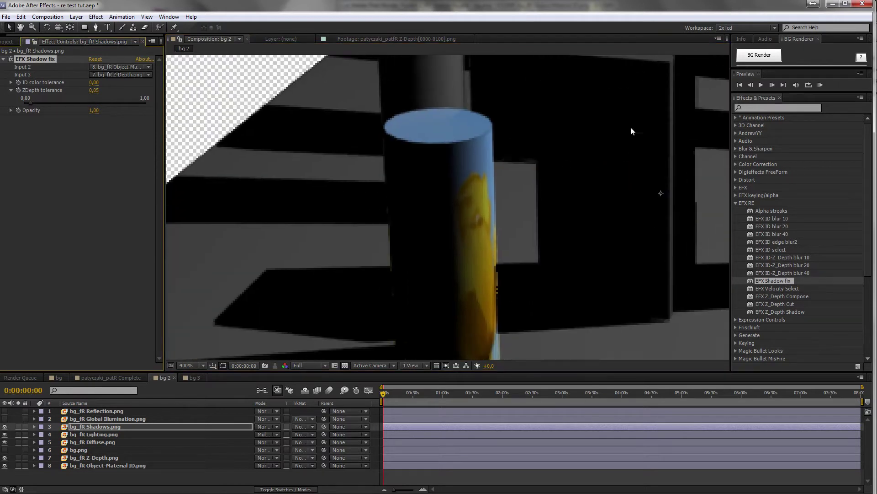
- Compare the shadow edges around the textured front cylinder with EFX Shadow fix switched off and on
click(11, 82)
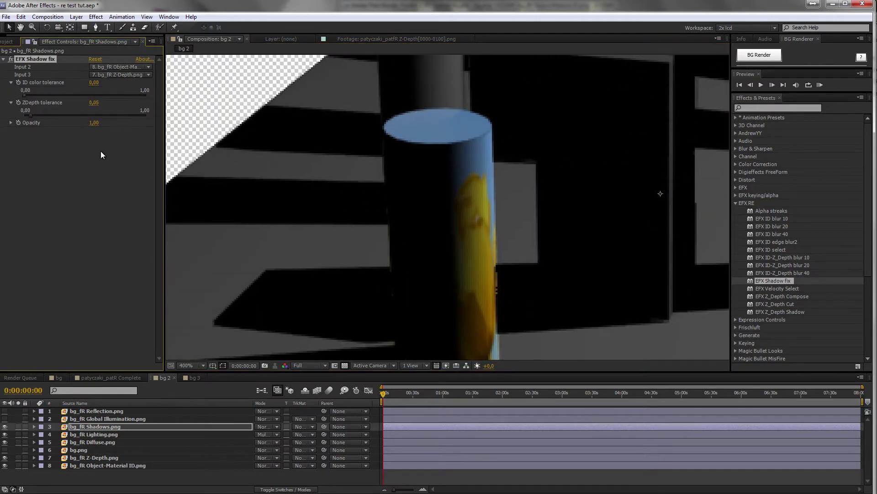
drag(300, 251, 370, 167)
drag(400, 180, 422, 190)
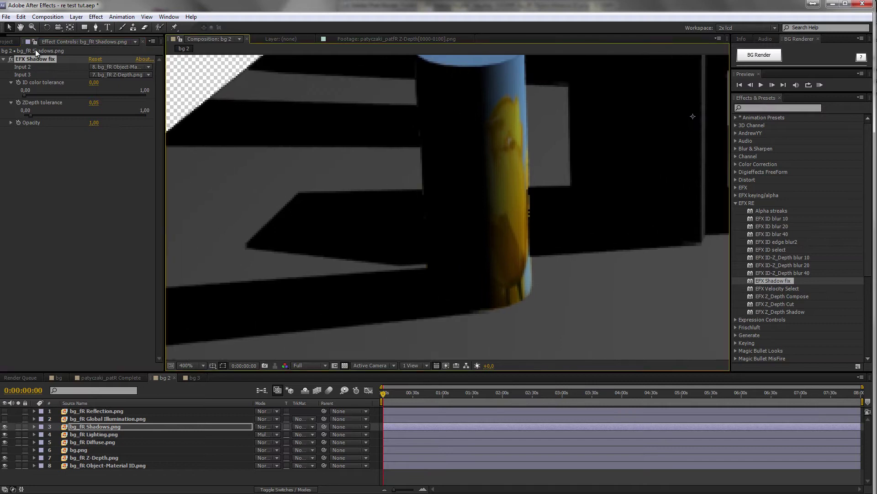
click(11, 59)
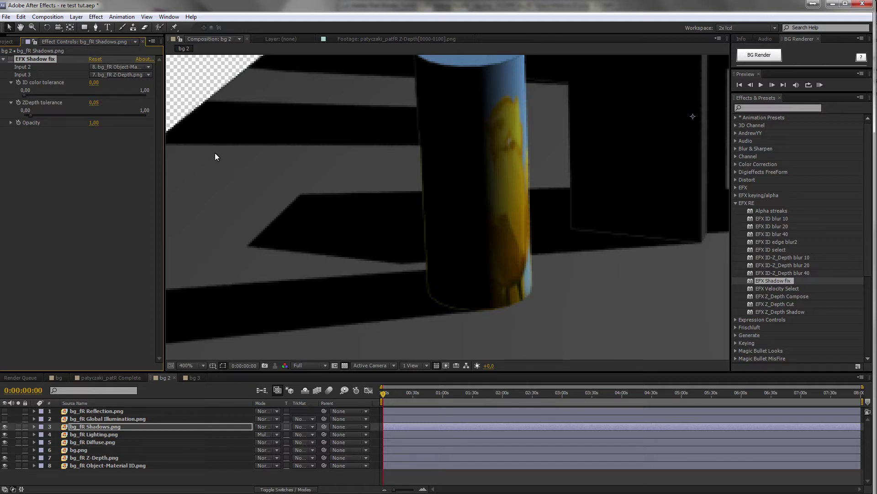
click(11, 59)
click(11, 59)
- Set EFX Shadow fix's ID color tolerance to 0,05 and its ZDepth tolerance to 0,07
drag(24, 95, 28, 95)
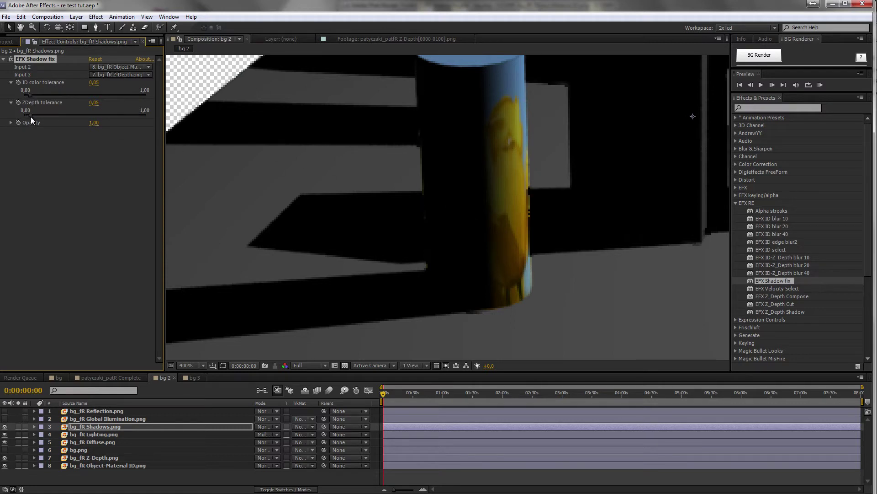
drag(29, 117, 31, 116)
drag(29, 115, 28, 116)
drag(29, 116, 26, 117)
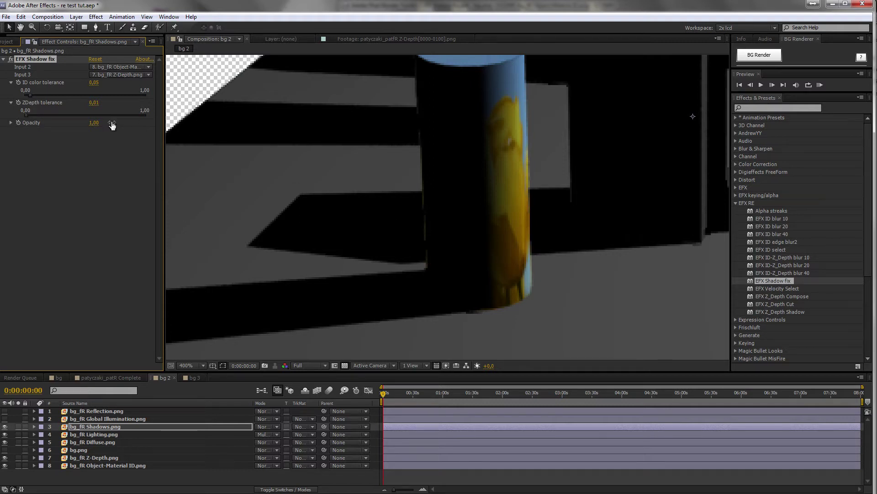
drag(26, 115, 33, 114)
drag(596, 211, 430, 255)
- Try the EFX Shadow fix opacity at 0,00 and 0,54, then set it to 0,69
click(11, 123)
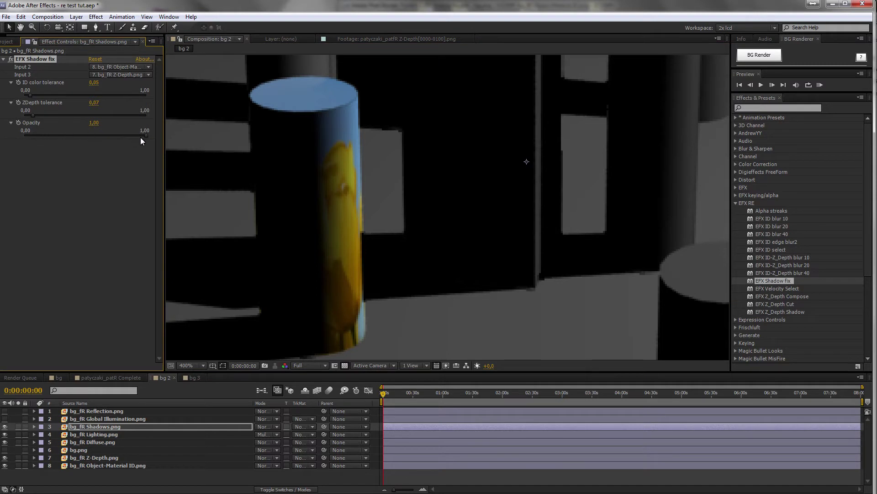
drag(129, 136, 23, 128)
click(103, 135)
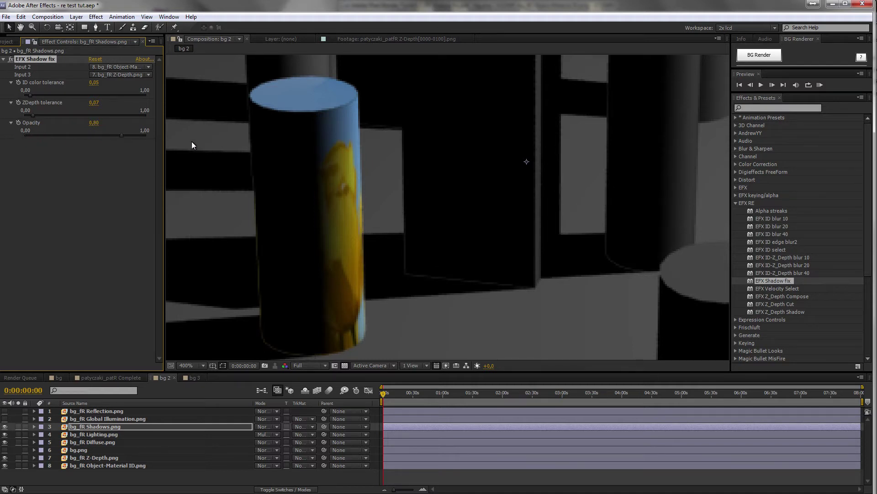
drag(122, 135, 97, 135)
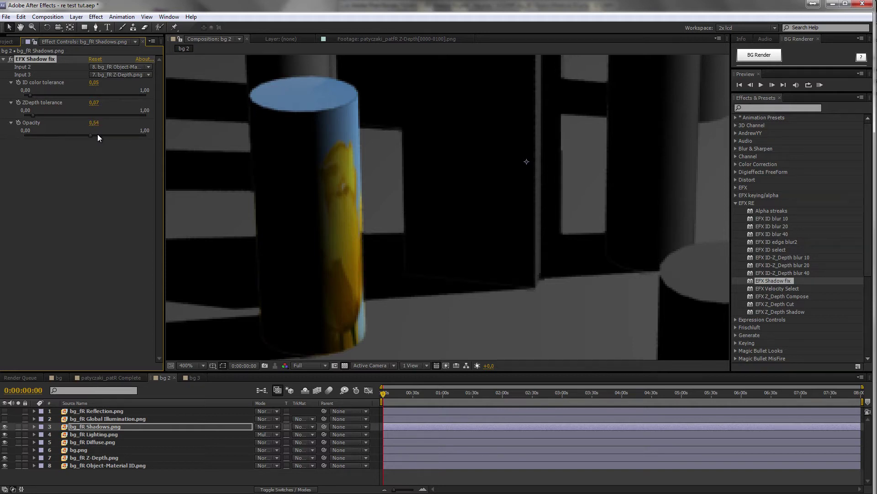
drag(108, 135, 108, 136)
- Turn off the transparency grid to view the composition at 200% against its black background
scroll(344, 180, down, 5)
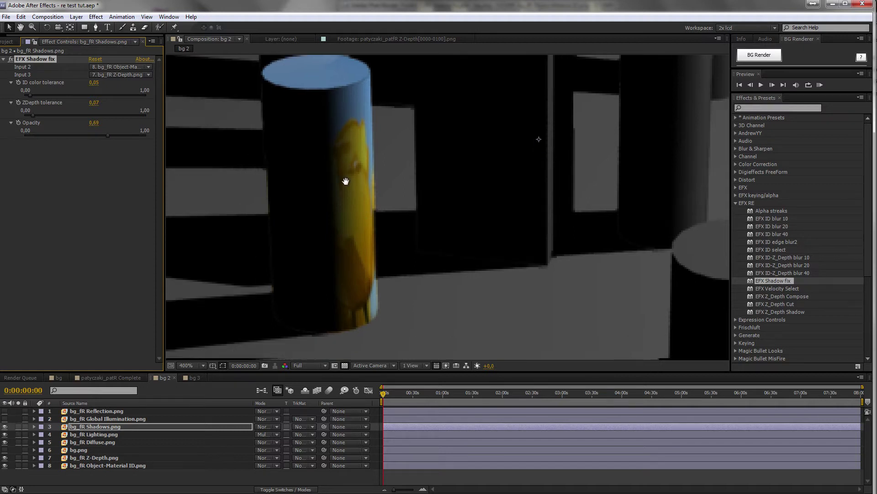
scroll(480, 227, down, 2)
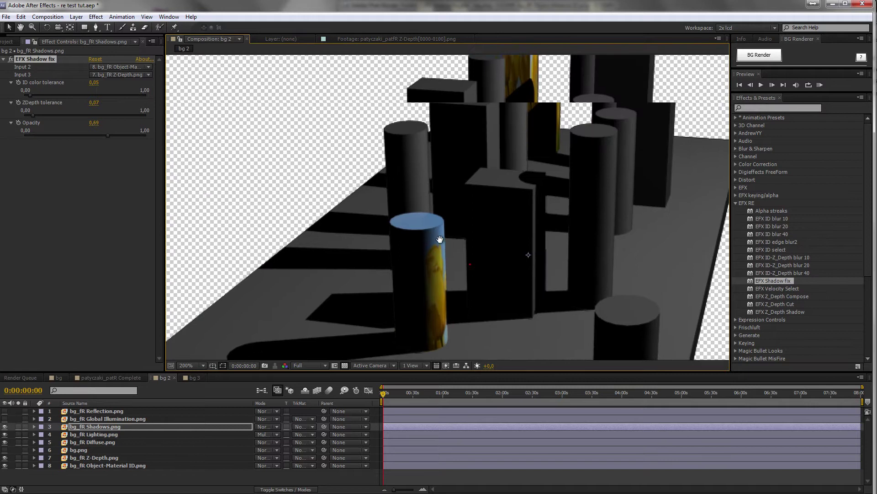
scroll(514, 274, down, 3)
scroll(514, 274, right, 3)
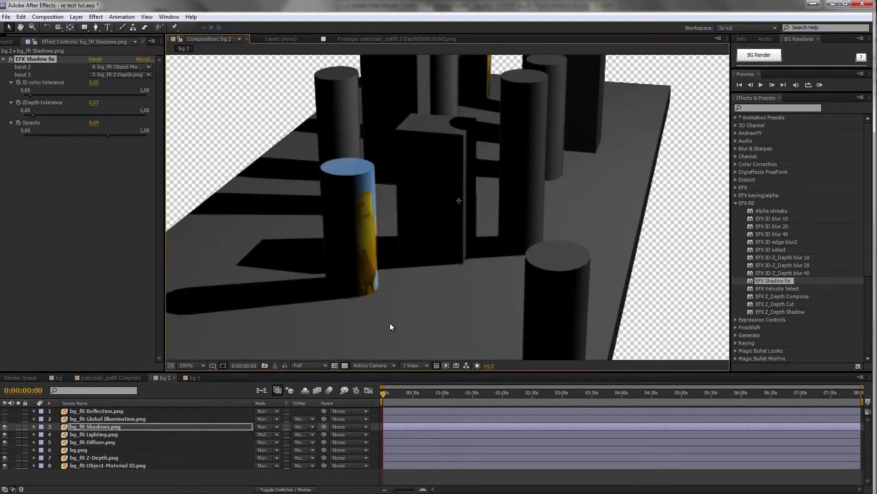
click(345, 366)
scroll(411, 242, left, 2)
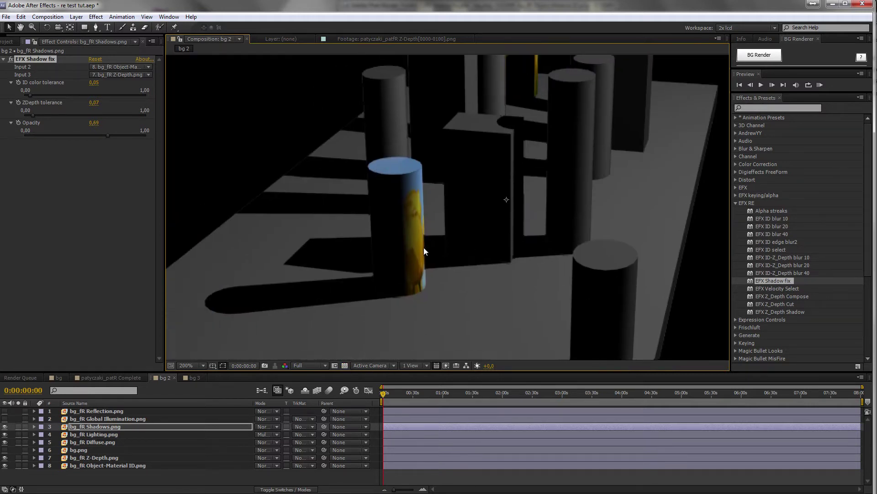
- Make the bg_fR Global Illumination.png layer visible and set its blending mode to Add
click(78, 418)
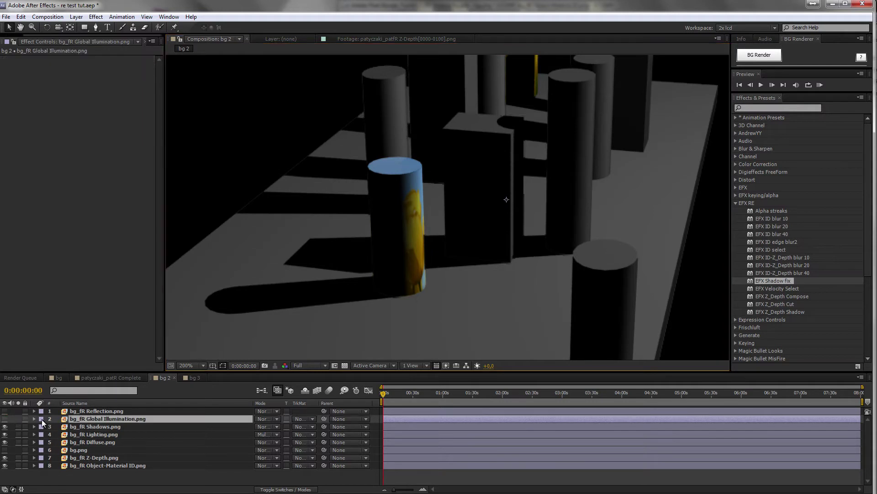
click(5, 419)
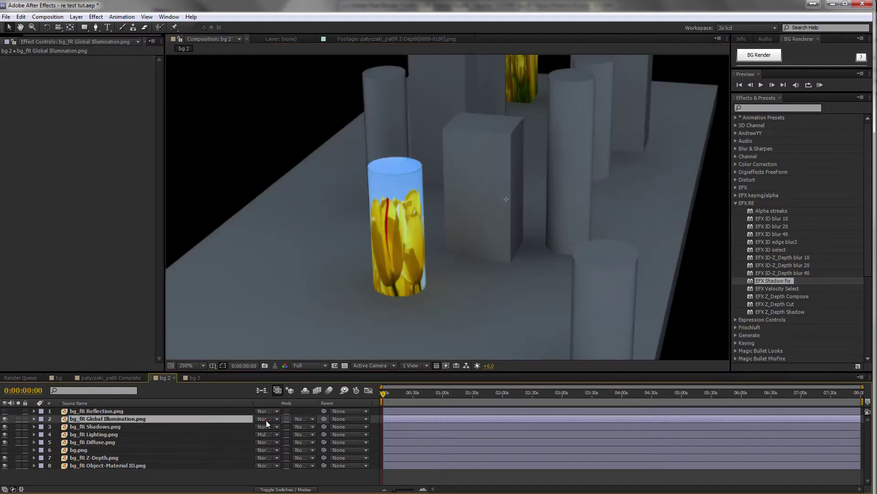
click(268, 418)
click(290, 108)
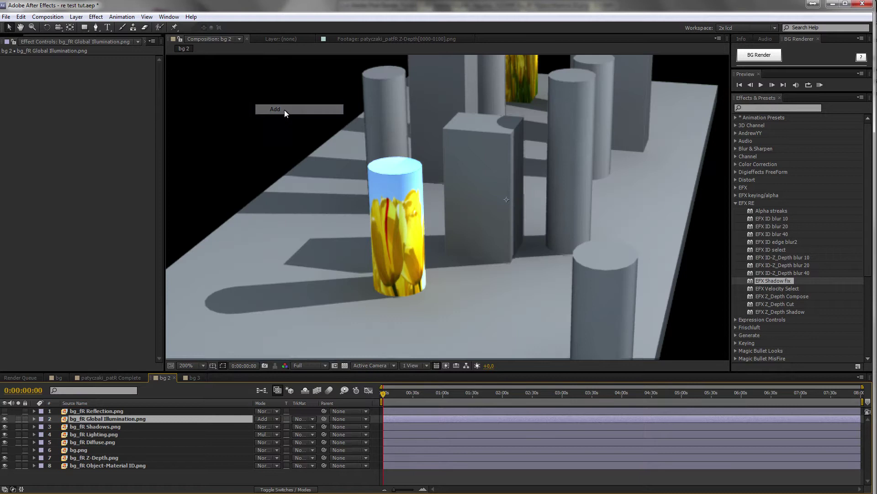
scroll(405, 155, right, 3)
scroll(405, 155, down, 4)
scroll(420, 171, up, 4)
mouse_move(423, 188)
mouse_down()
mouse_move(465, 156)
mouse_move(428, 190)
mouse_up()
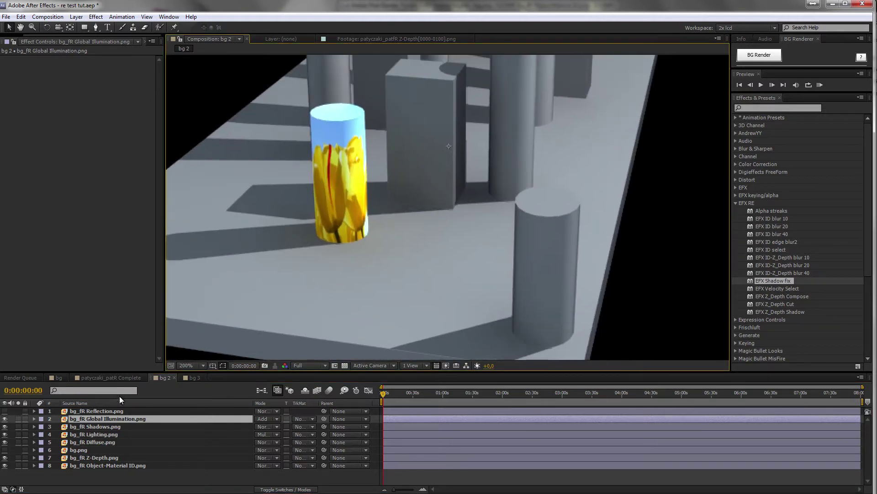
- Make the bg_fR Reflection.png layer visible and set its blending mode to Add
click(80, 410)
click(5, 411)
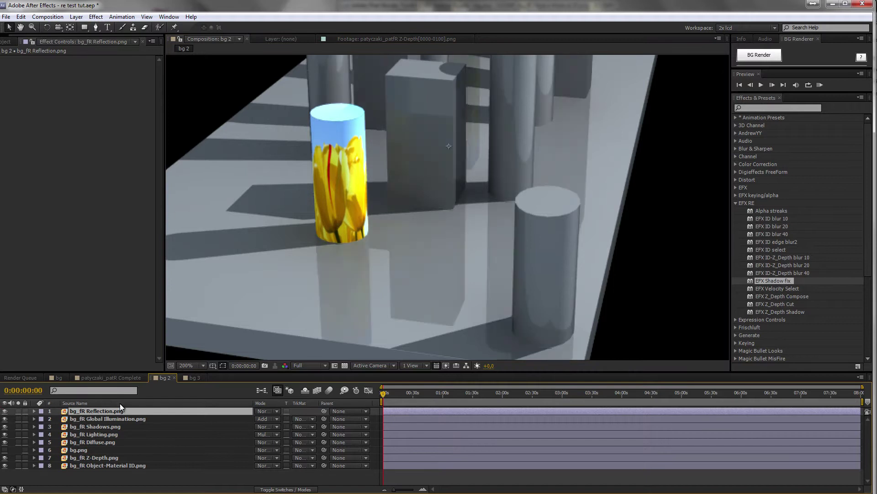
click(268, 410)
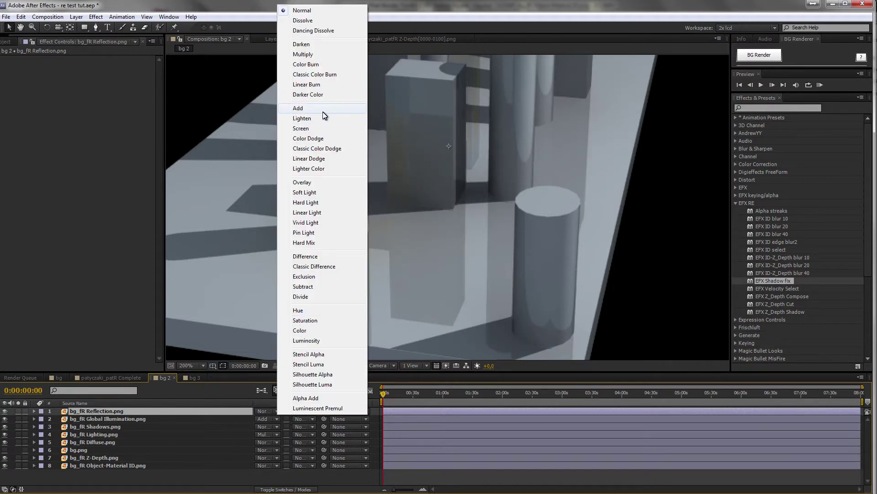
click(343, 111)
- Apply the Levels effect to the bg_fR Reflection.png layer and lower its Input White to 3855,1
right_click(108, 104)
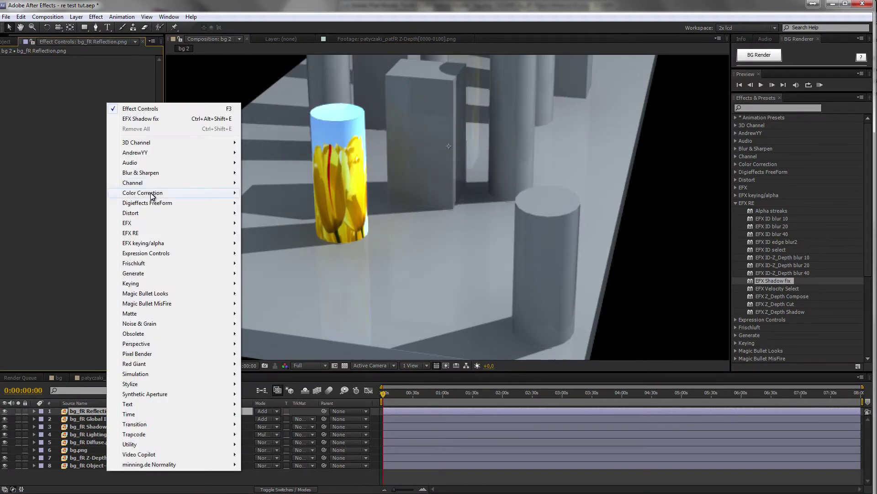
mouse_move(151, 193)
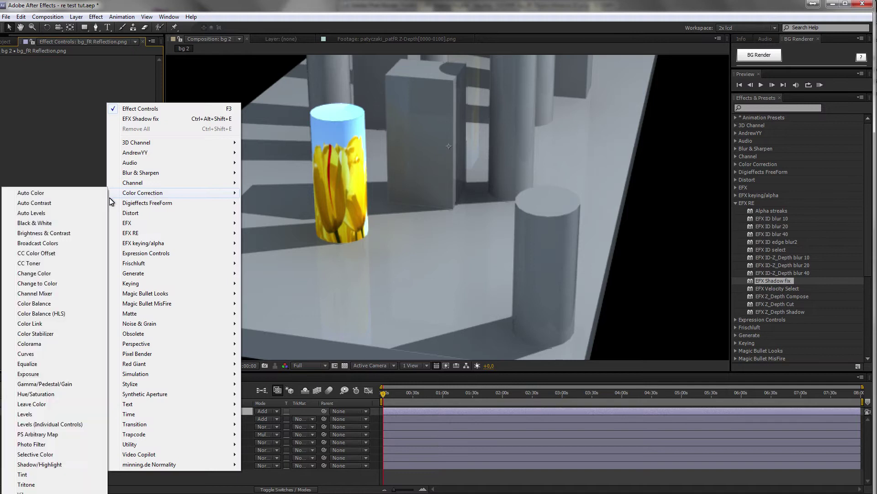
click(43, 413)
drag(115, 113, 40, 113)
- Inspect the brightened reflections and shadow edges across the whole composite, from the full frame to a 400% close-up
drag(358, 158, 366, 202)
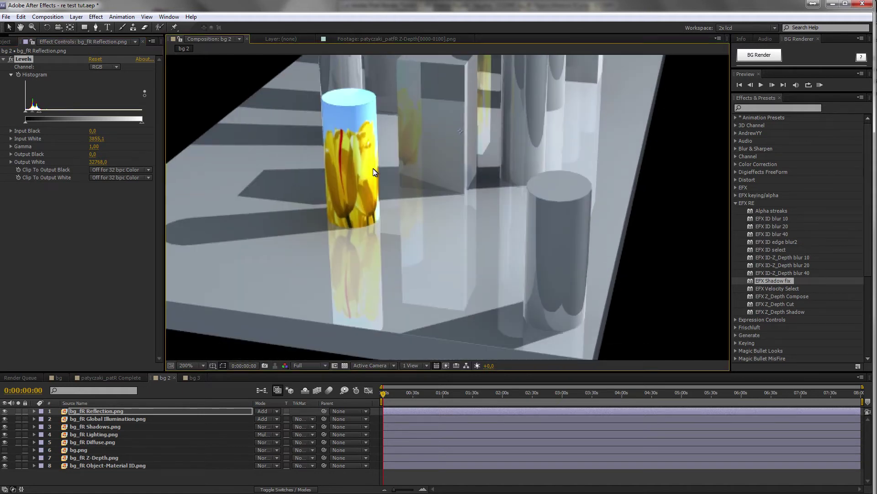
drag(376, 173, 355, 194)
drag(530, 233, 529, 219)
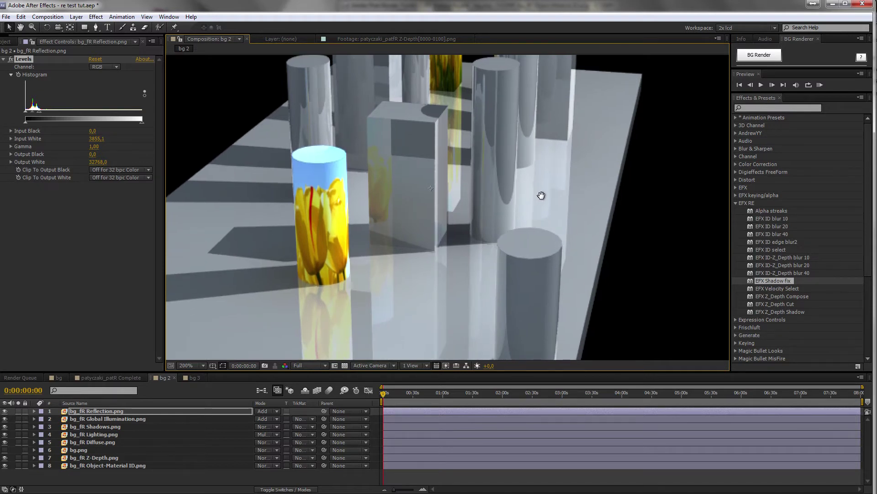
key(slash)
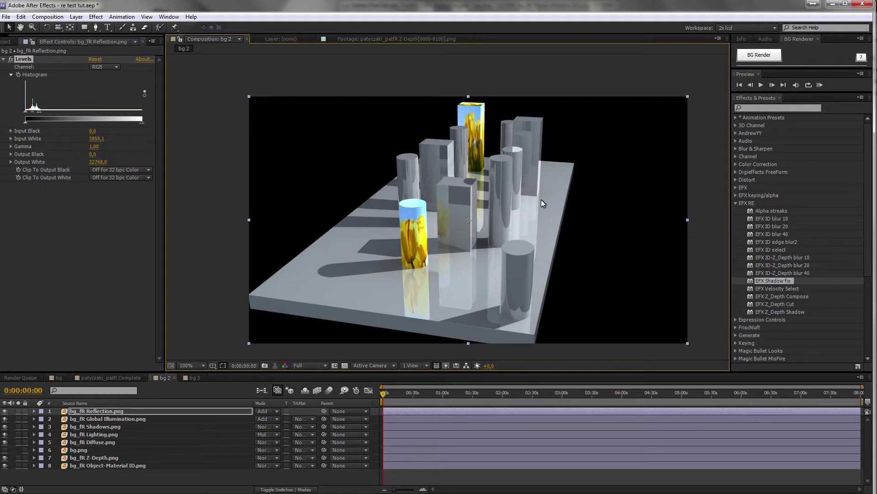
drag(490, 220, 519, 201)
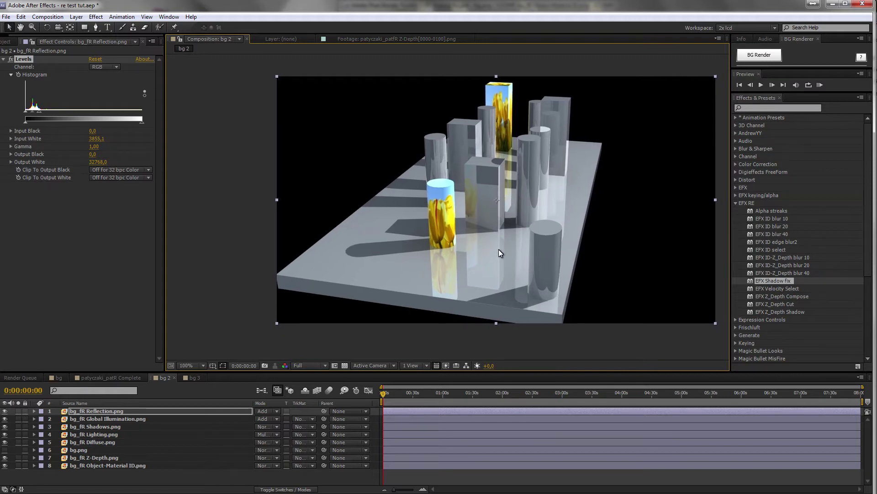
scroll(500, 250, up, 4)
scroll(433, 166, down, 1)
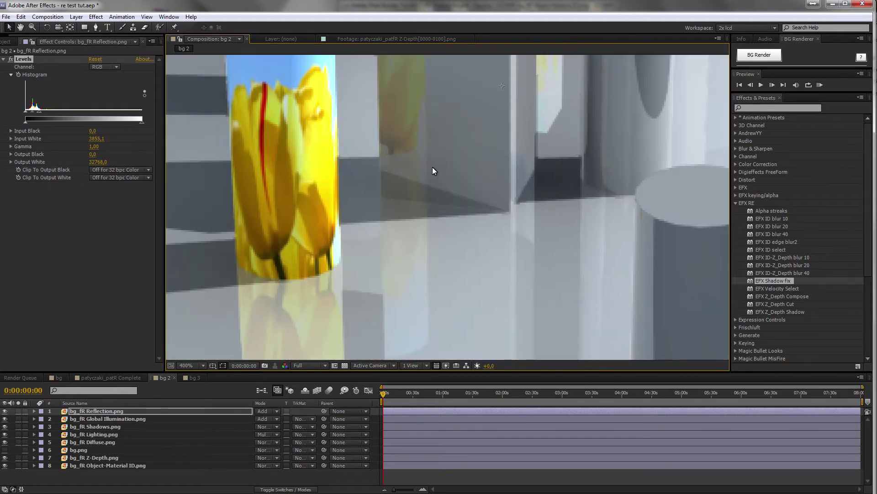
- Try a Gaussian Blur on the bg_fR Reflection.png layer with Blurriness set to 16,2
scroll(432, 166, down, 1)
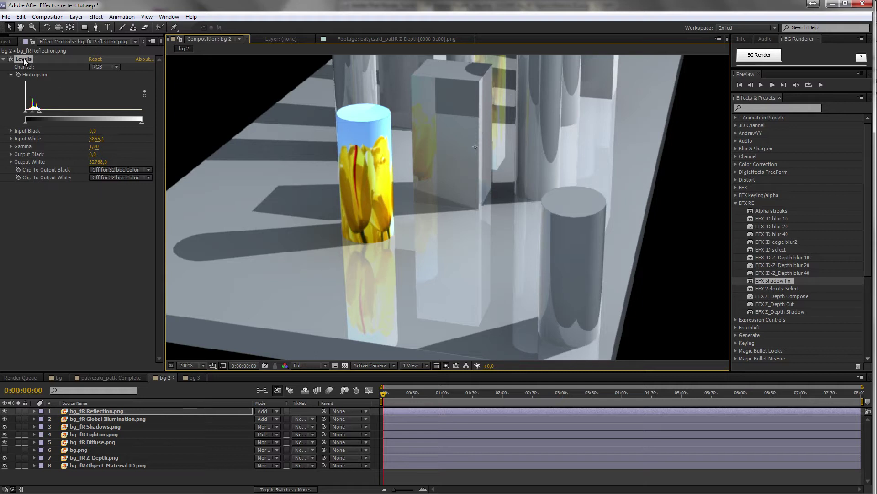
click(4, 59)
right_click(70, 81)
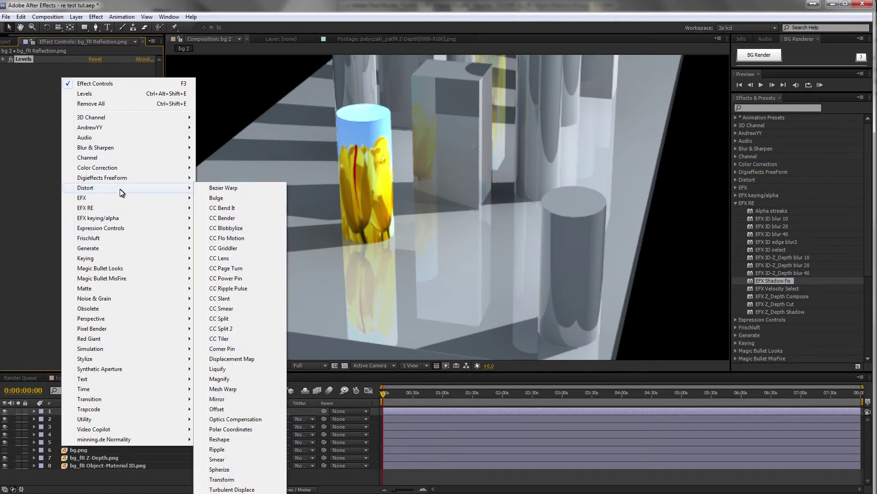
mouse_move(122, 147)
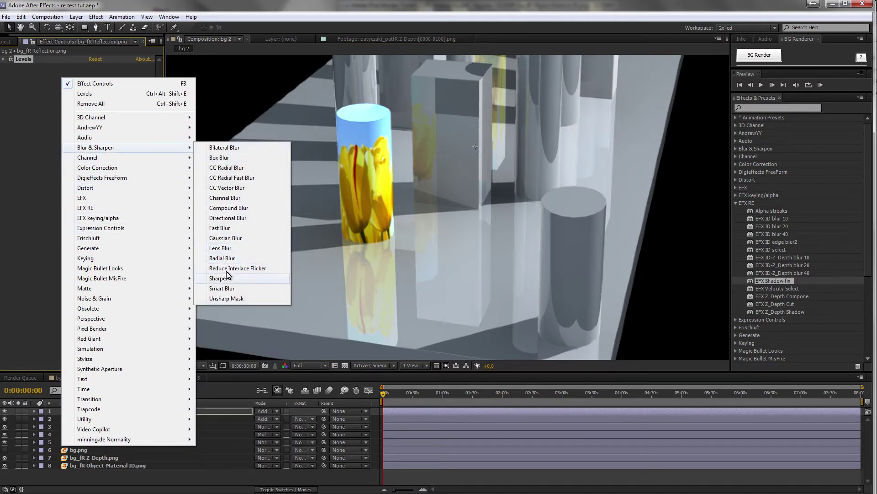
click(233, 237)
drag(94, 77, 181, 83)
scroll(373, 153, up, 2)
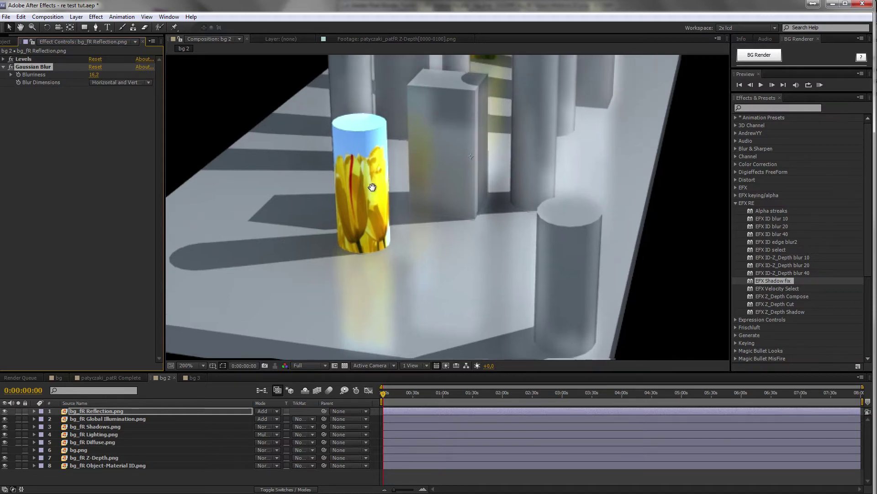
- Lower the Gaussian Blur's Blurriness to 8,0, check the object edges, and remove the effect from the reflection layer
drag(93, 74, 67, 77)
drag(348, 132, 427, 266)
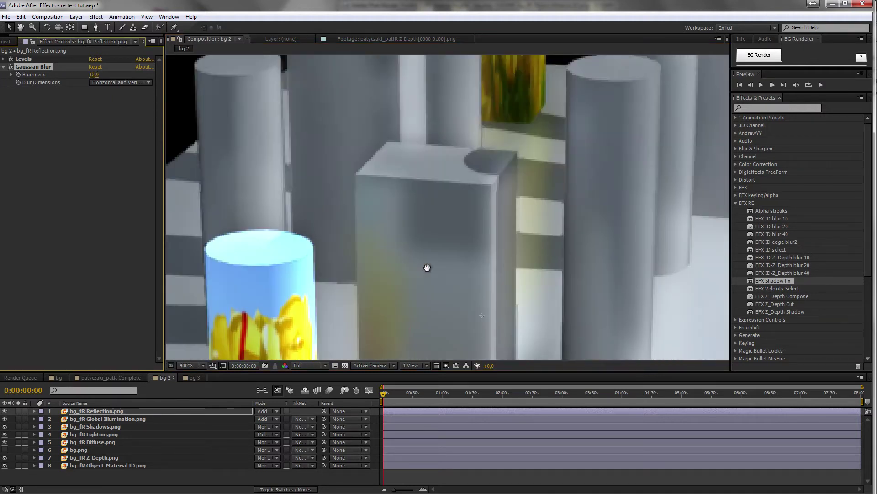
drag(552, 132, 481, 218)
mouse_move(92, 75)
mouse_down()
mouse_move(68, 75)
mouse_move(79, 81)
mouse_up()
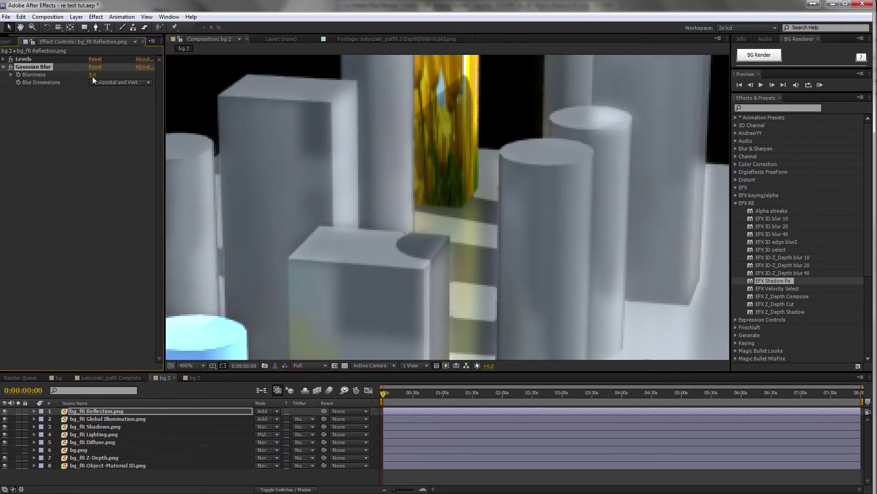
scroll(508, 136, down, 5)
scroll(488, 185, up, 1)
scroll(449, 204, up, 3)
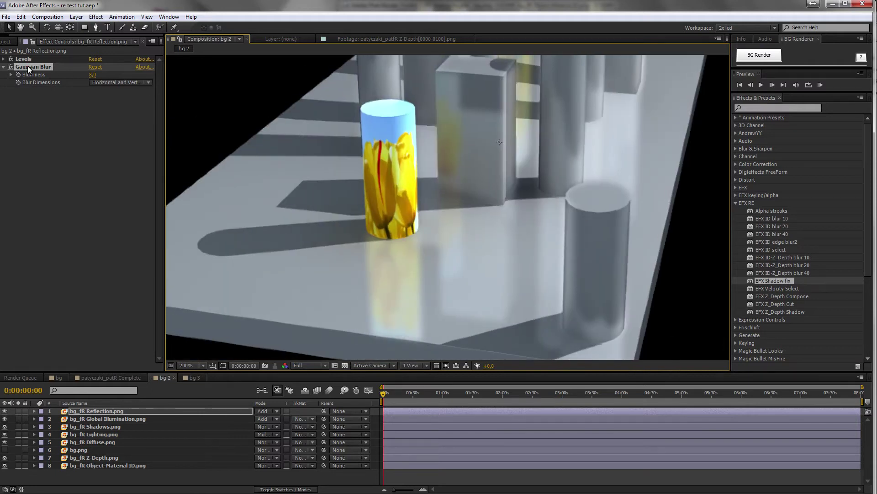
key(Delete)
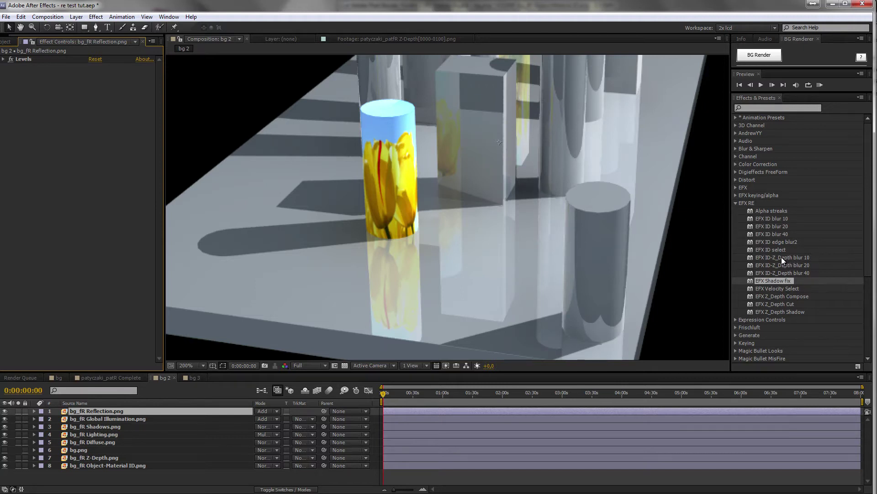
- Apply EFX ID blur 10 to bg_fR Reflection.png, with bg_fR Object-Material ID.png as Input 2 and blur set to 8,91
click(779, 220)
drag(780, 218, 78, 136)
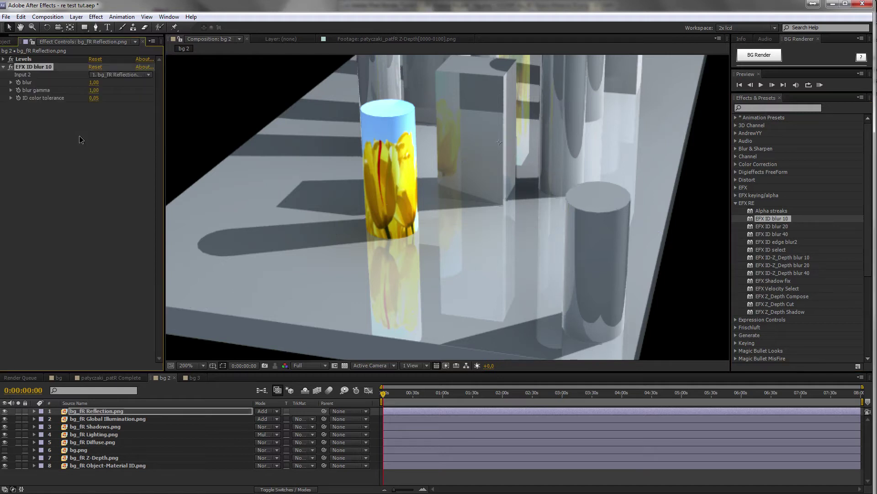
click(11, 83)
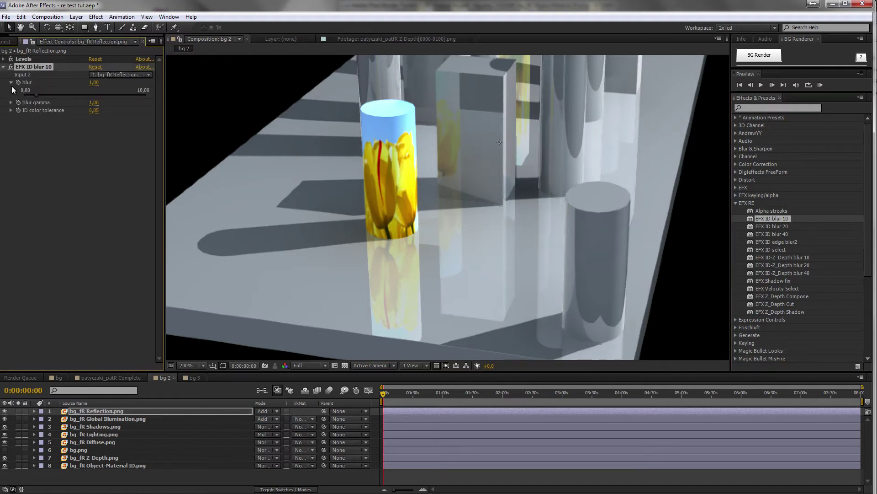
key(space)
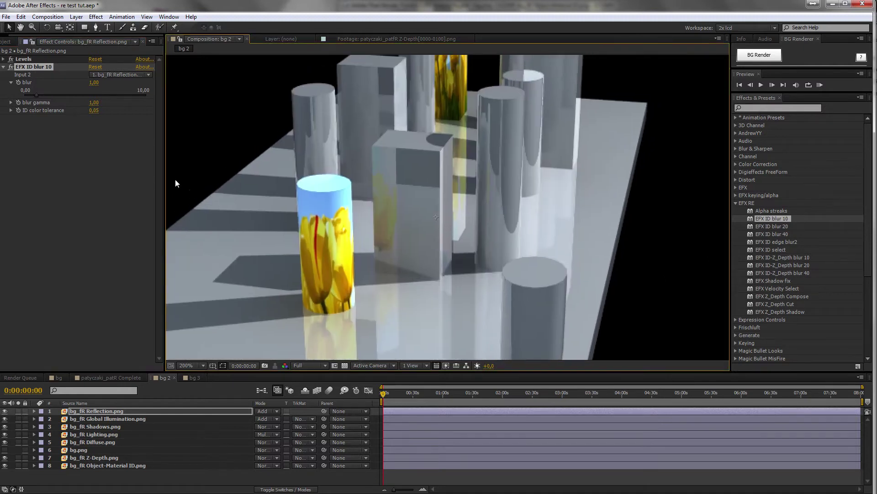
click(126, 75)
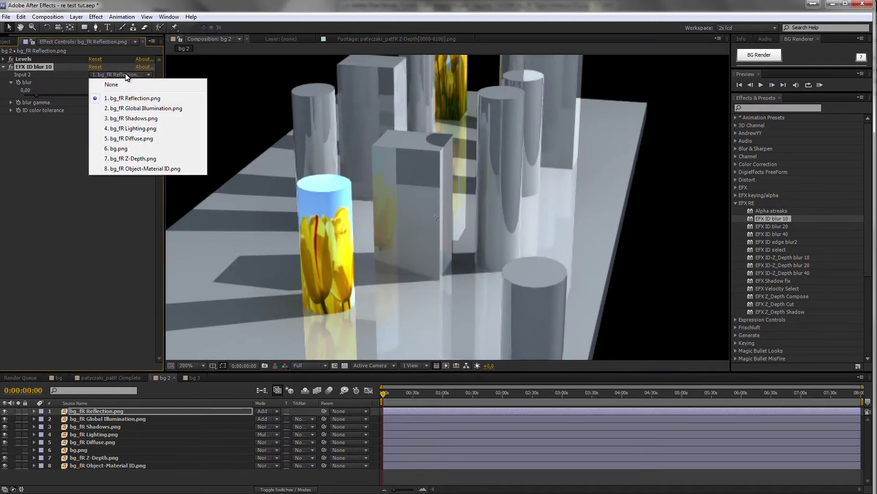
click(137, 169)
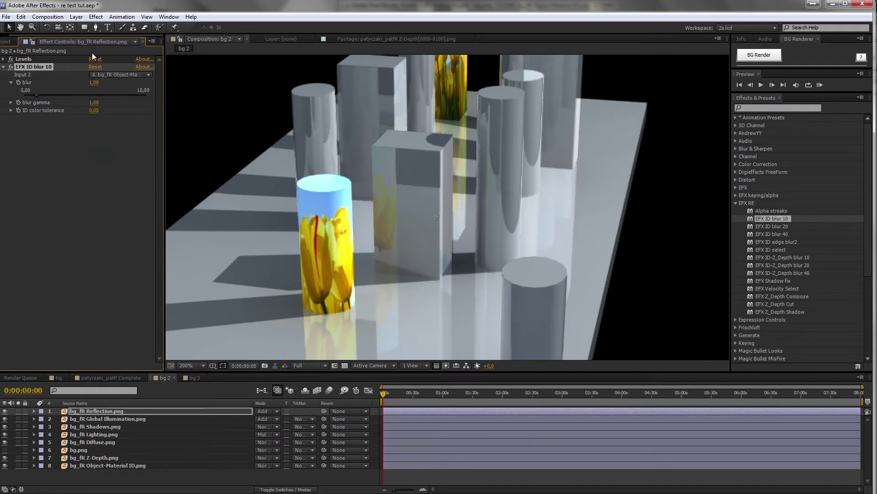
drag(48, 95, 134, 97)
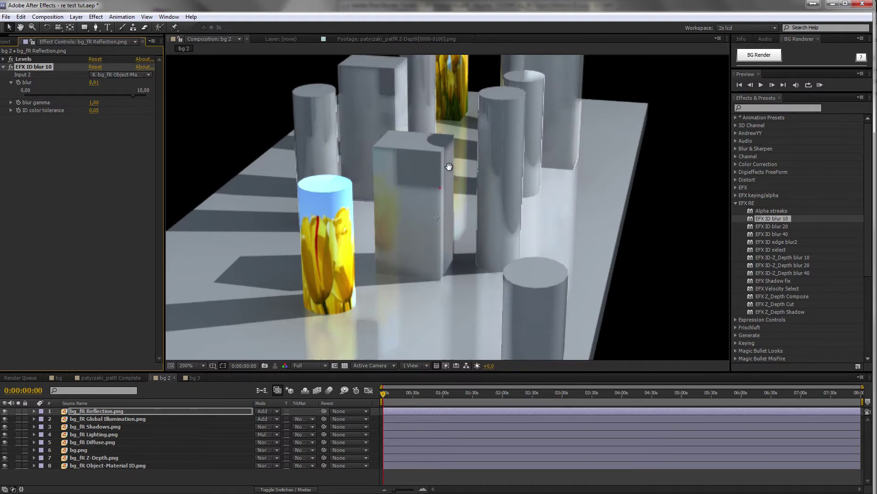
- Examine the ID-blurred reflections and the edges of the columns and boxes up close and across the scene
scroll(439, 141, up, 2)
drag(440, 173, 589, 204)
drag(509, 160, 517, 208)
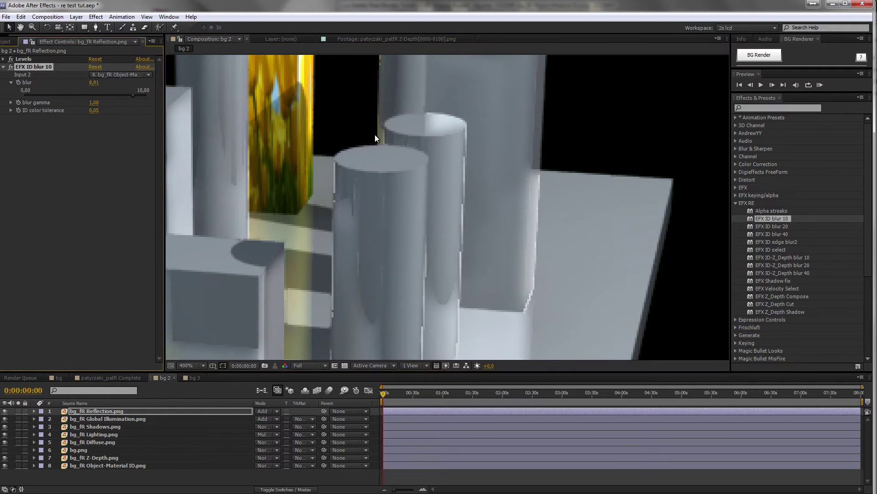
scroll(371, 150, down, 3)
scroll(498, 129, up, 2)
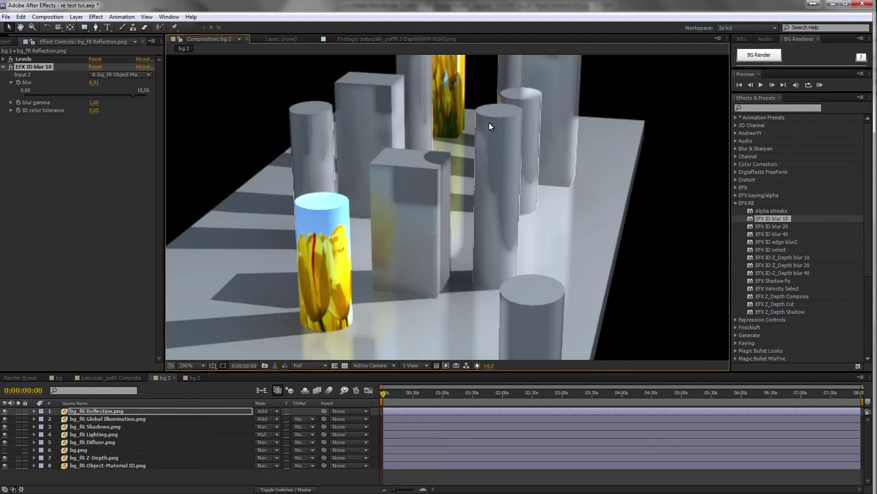
scroll(517, 153, up, 2)
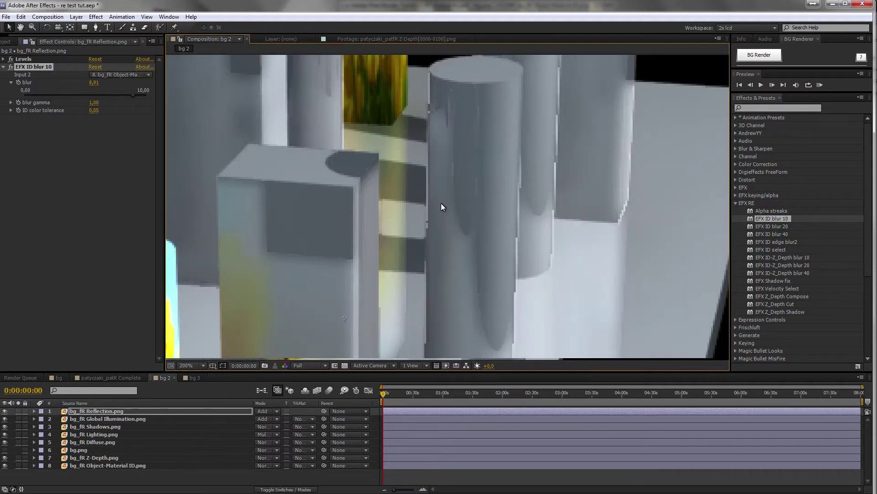
scroll(440, 201, up, 2)
scroll(401, 180, down, 2)
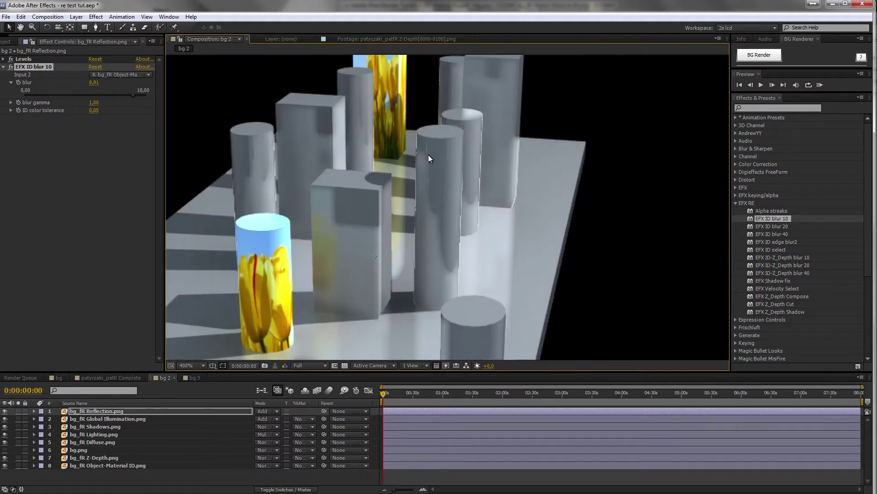
scroll(419, 136, down, 2)
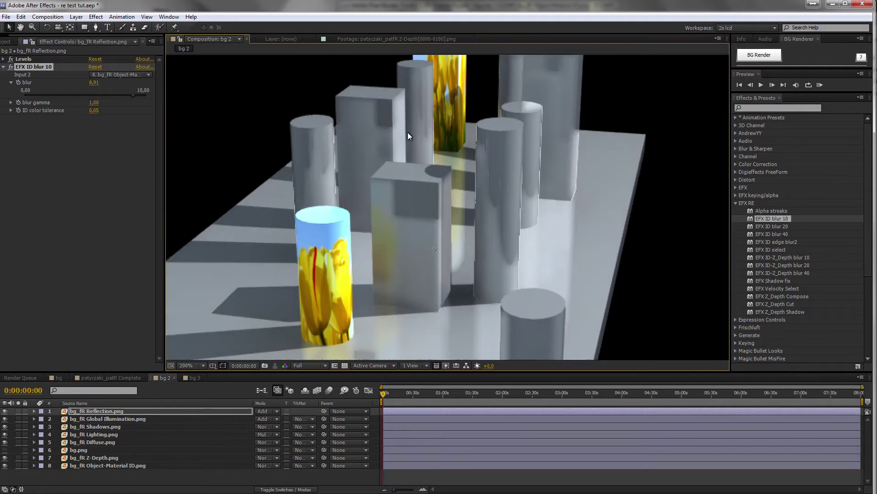
drag(475, 210, 468, 189)
scroll(508, 299, up, 3)
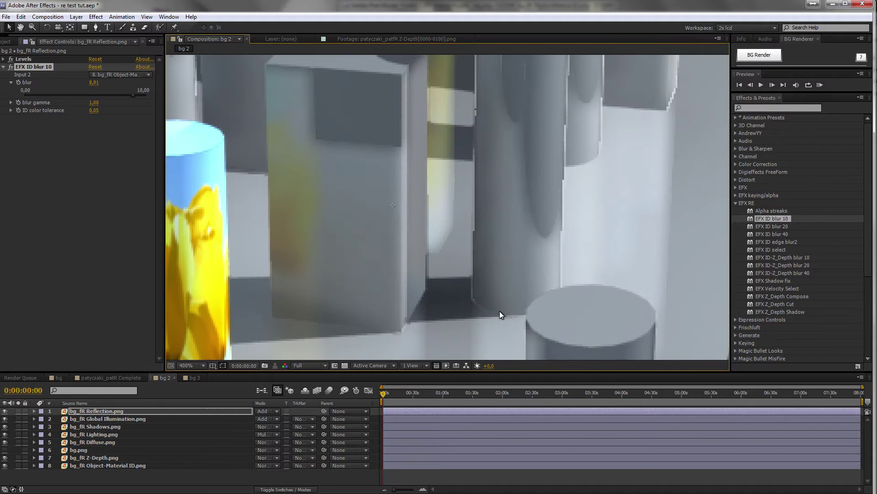
scroll(460, 257, up, 1)
drag(460, 257, 454, 131)
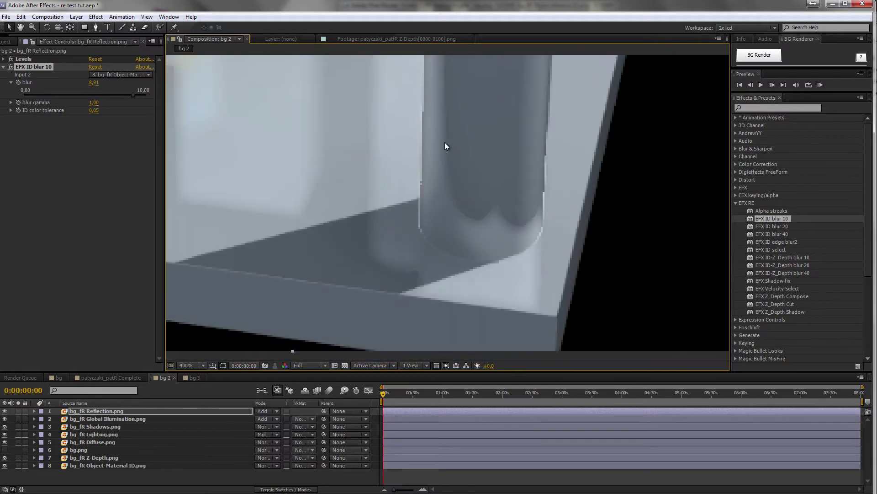
scroll(466, 152, down, 1)
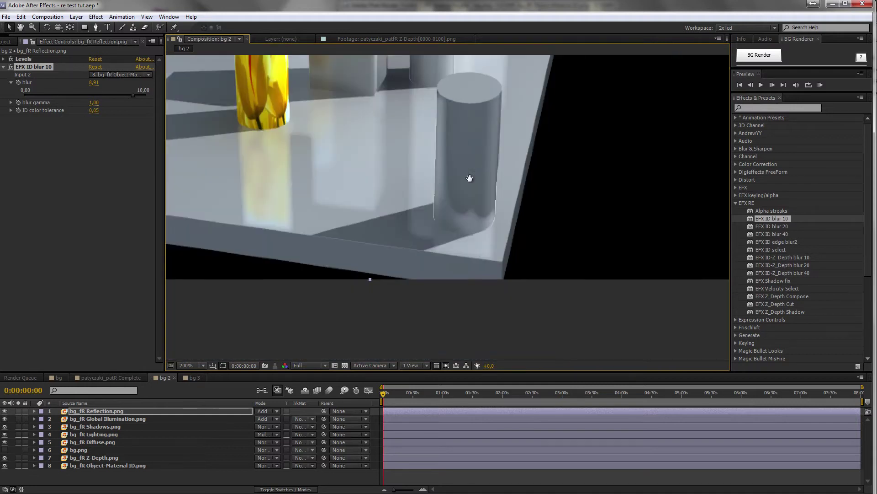
drag(468, 177, 448, 193)
- Collapse the EFX ID blur 10 settings and disable the effect on the reflection layer
click(4, 67)
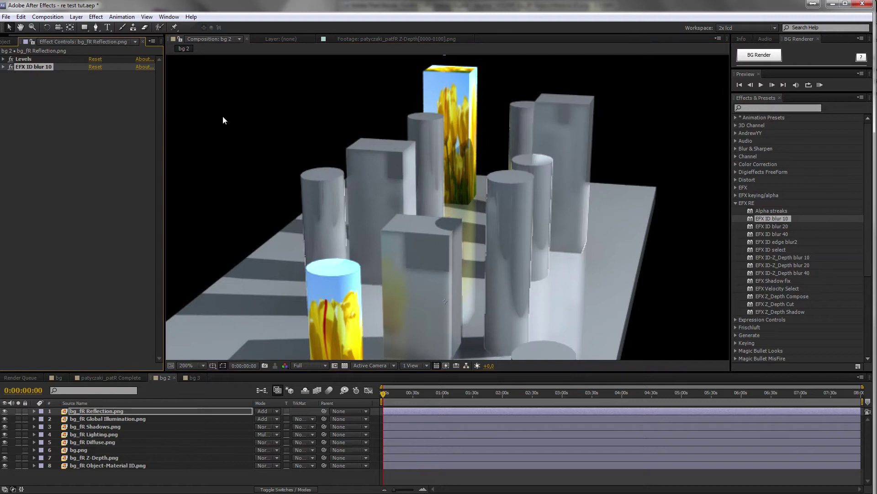
click(10, 67)
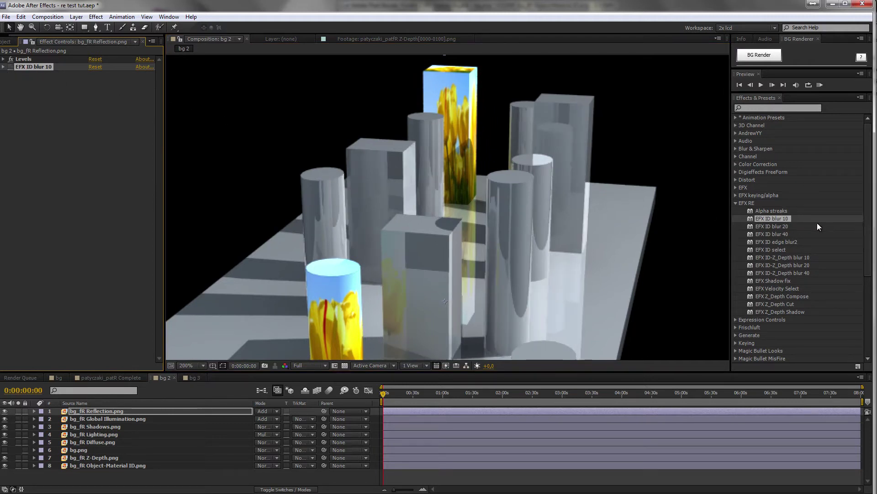
- Try a second EFX ID blur 10 on the bg_fR Reflection.png layer, check its Input 2 choices, and remove it
click(779, 227)
click(779, 233)
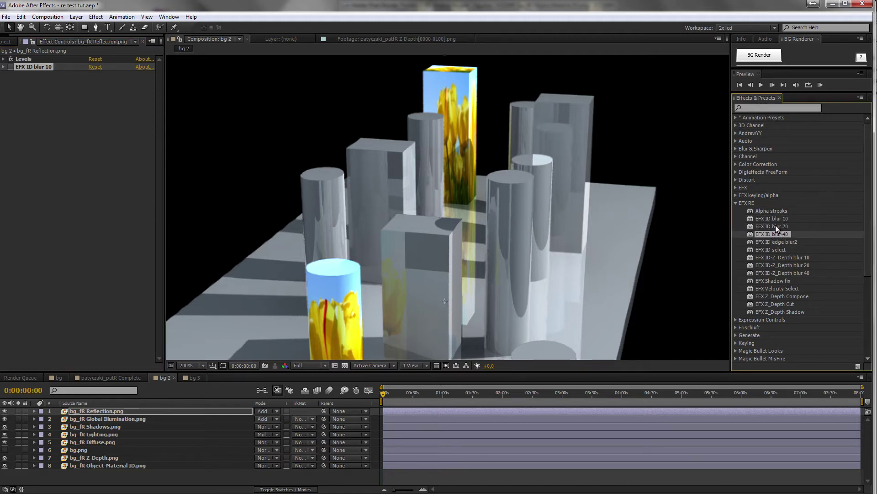
click(777, 218)
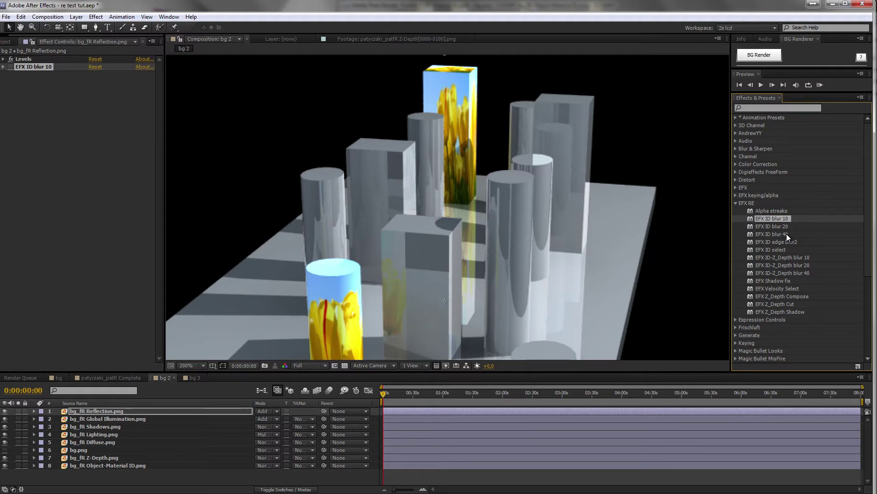
drag(765, 223, 100, 141)
click(99, 85)
click(126, 83)
click(127, 82)
click(52, 107)
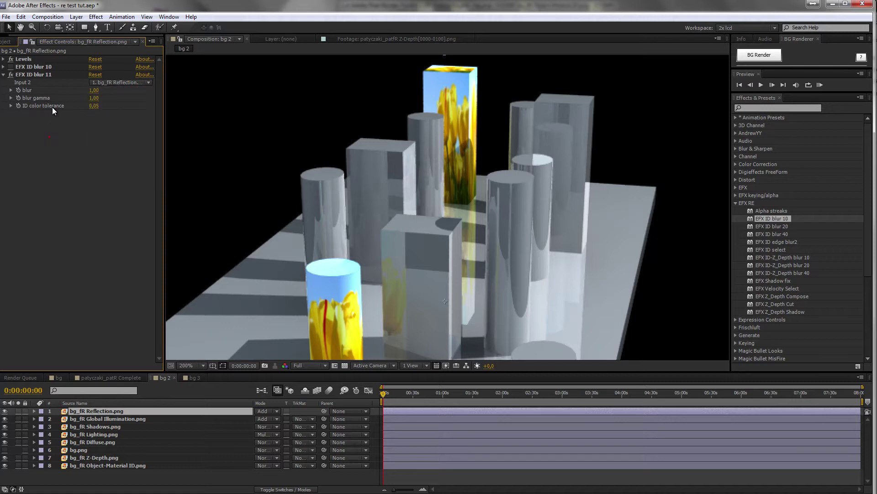
key(Delete)
- Try EFX ID blur 20 on the bg_fR Reflection.png layer, view its Input 2 choices, and remove it
drag(772, 226, 125, 94)
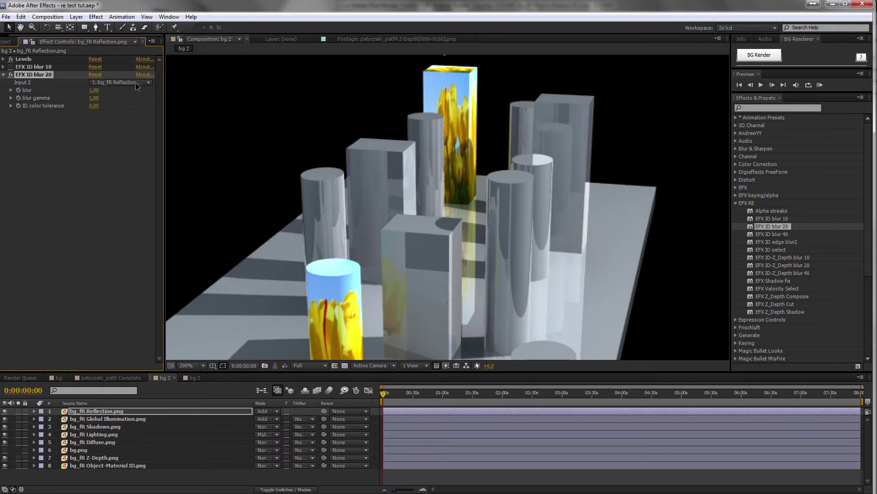
click(139, 83)
click(64, 160)
click(34, 75)
key(Delete)
- Try EFX ID blur 40 on the bg_fR Reflection.png layer and remove it
drag(774, 234, 80, 124)
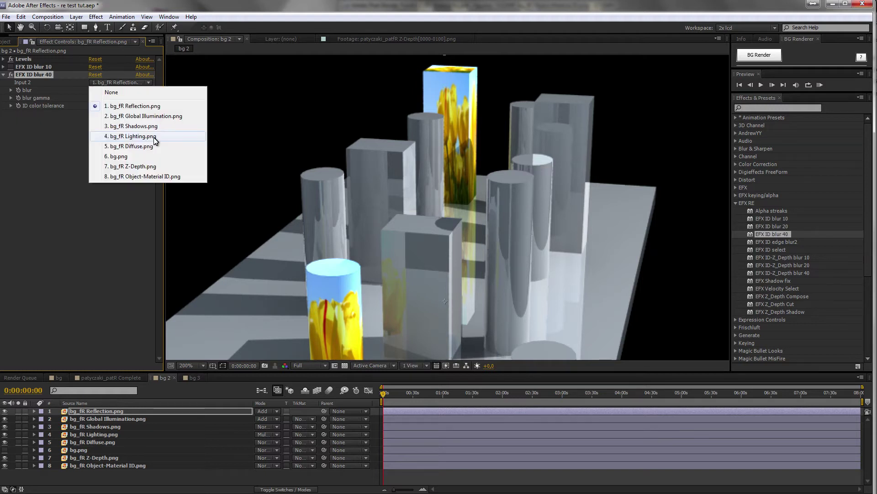
click(41, 74)
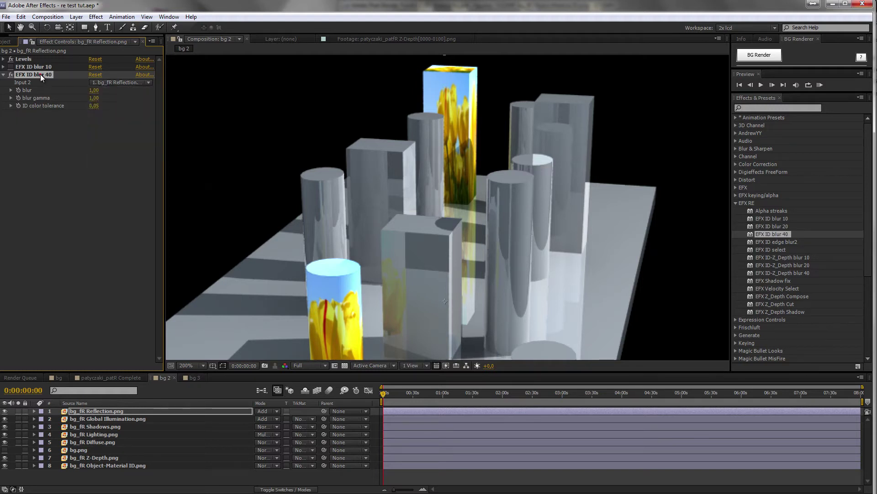
key(Delete)
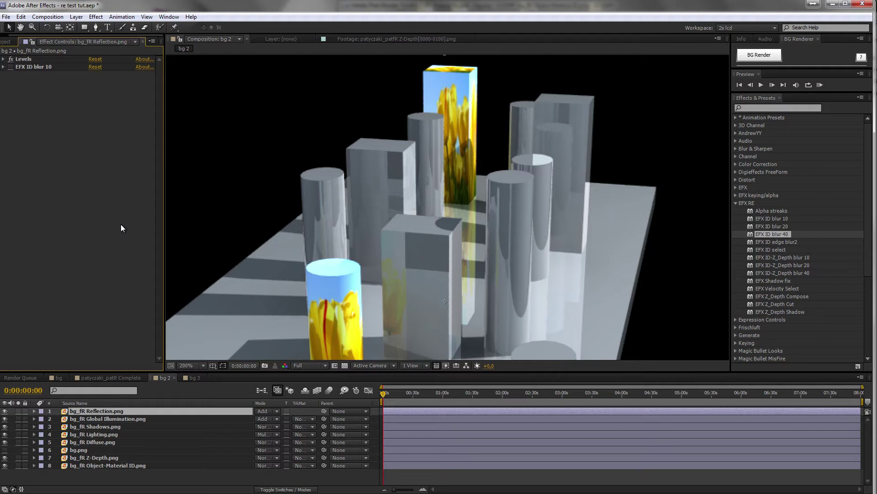
- Add another EFX ID blur 10 to the reflection layer, look through its Input 2 layers, and delete this extra copy
drag(796, 220, 80, 156)
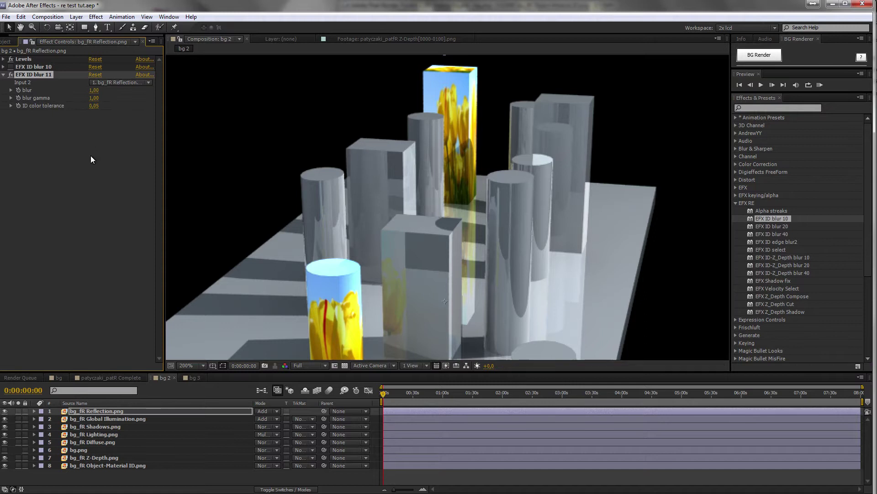
click(127, 83)
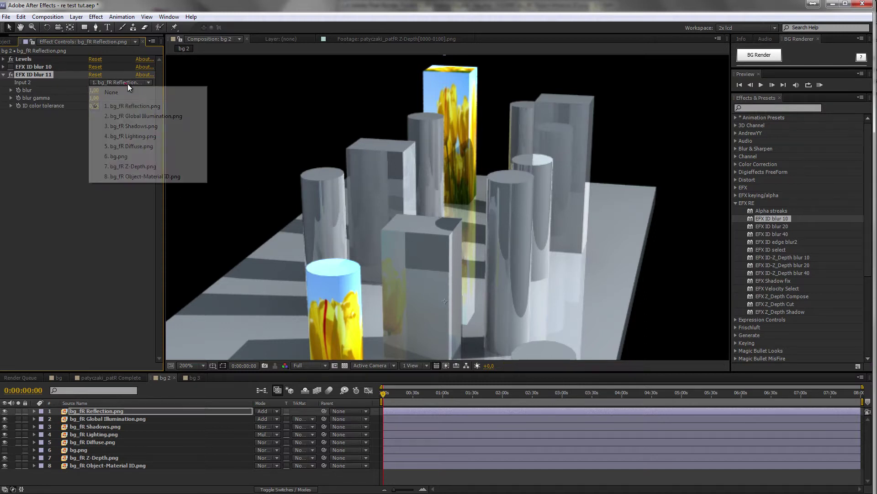
click(52, 77)
key(Delete)
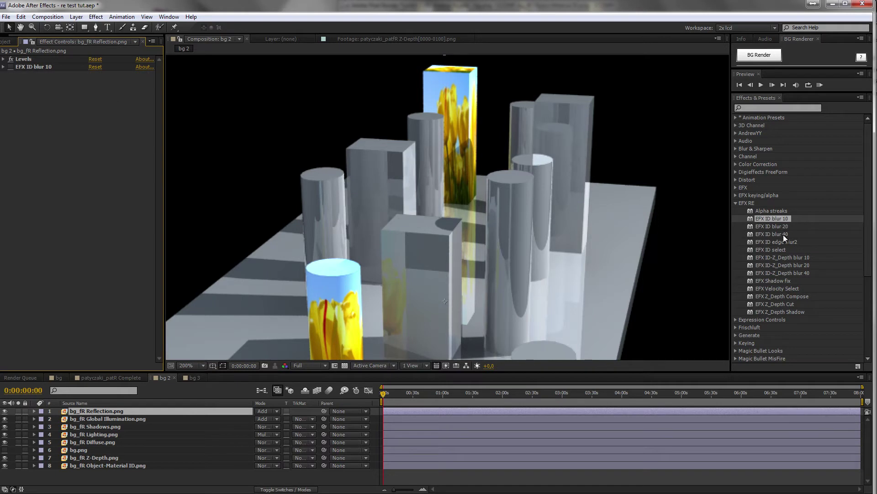
- Try EFX ID-Z_Depth blur 10 on the bg_fR Reflection.png layer, compare its parameters with EFX ID blur 10, and delete it
click(778, 257)
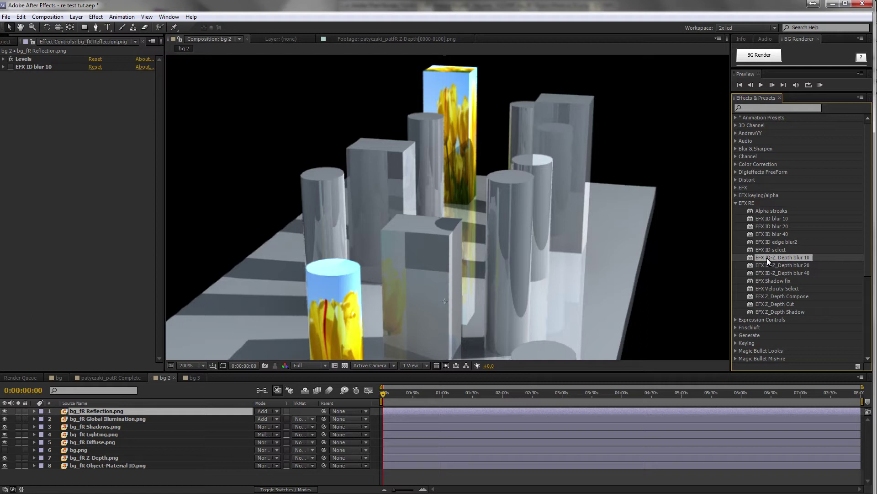
drag(766, 259, 133, 146)
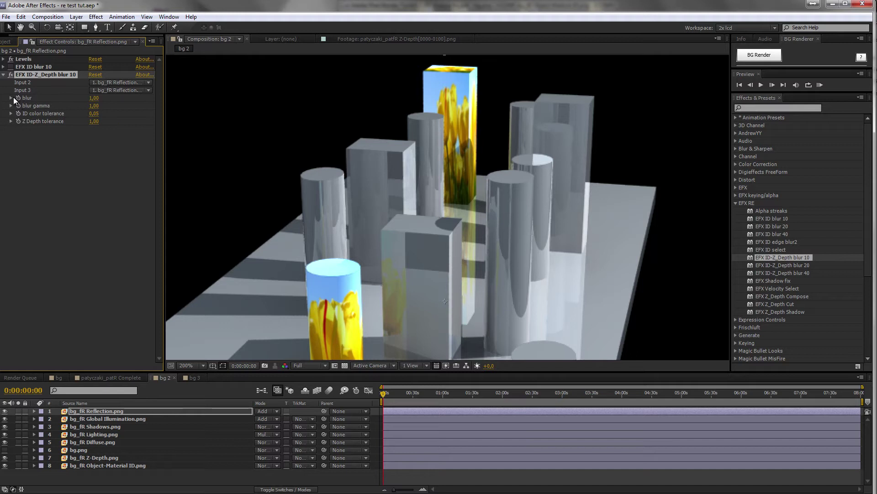
click(4, 66)
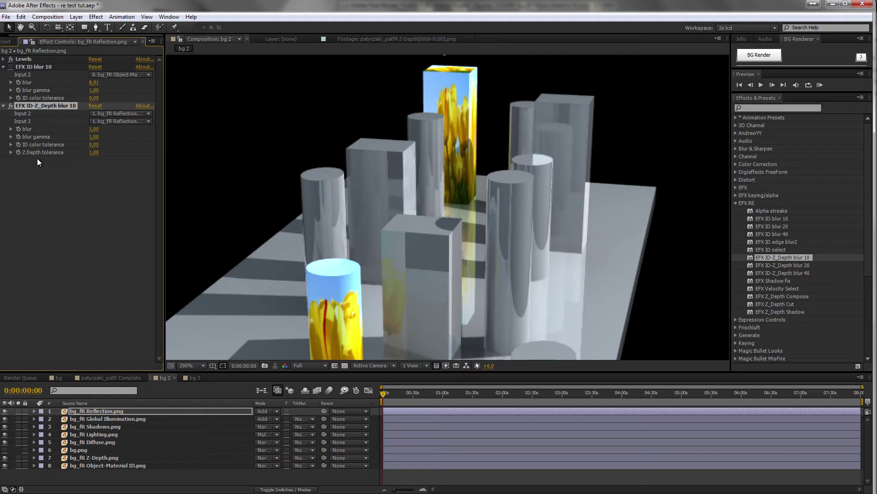
click(46, 68)
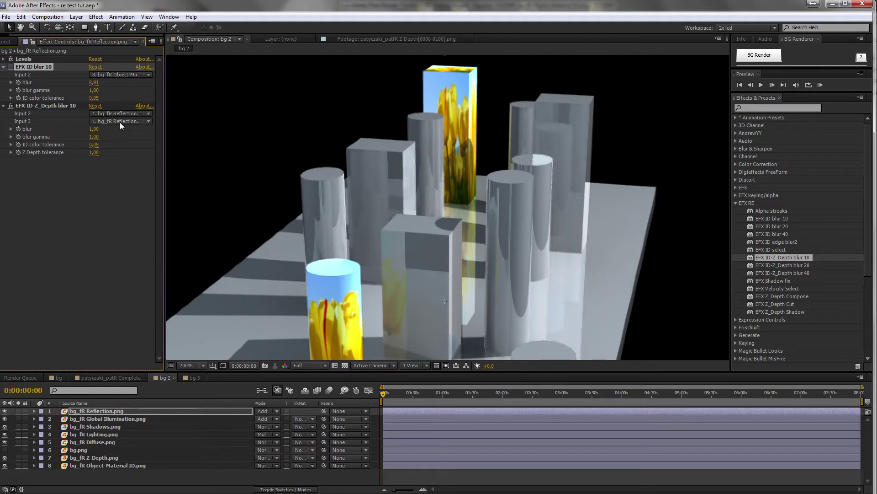
click(10, 152)
click(114, 127)
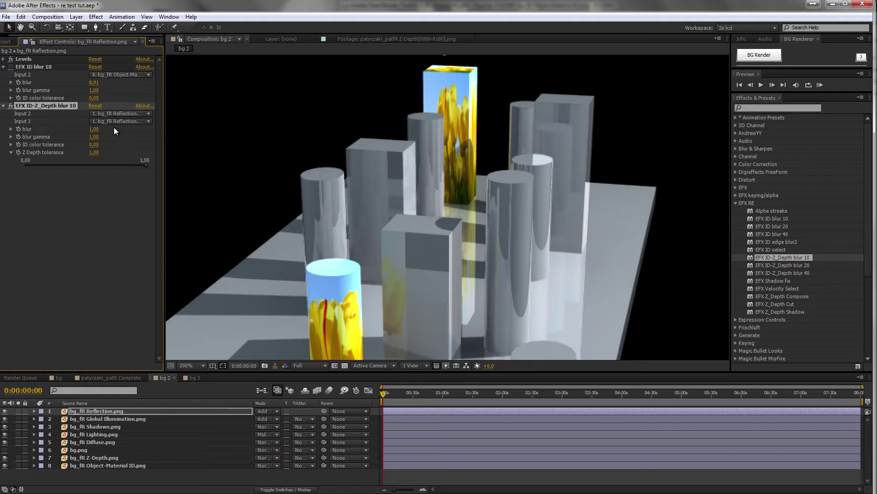
key(Delete)
- Re-enable EFX ID blur 10 on the reflection layer, try stronger blur gamma values, and set blur gamma to 1.31
click(10, 67)
click(10, 90)
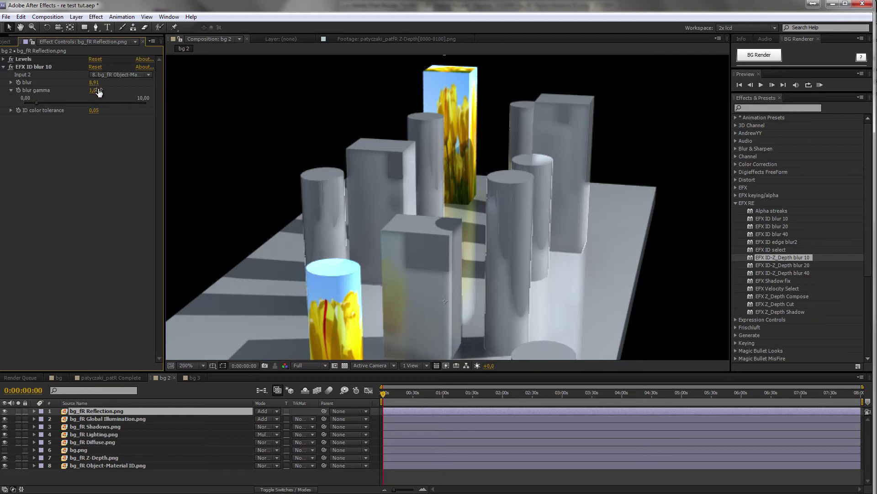
click(40, 103)
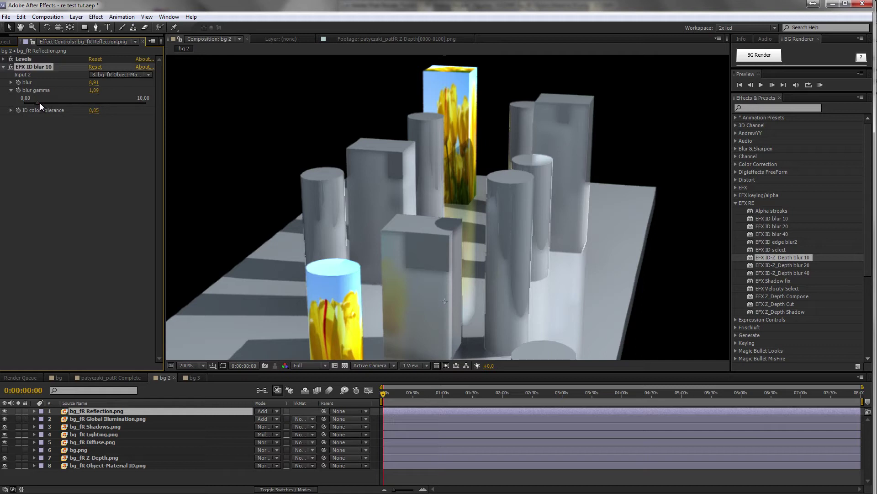
mouse_move(75, 103)
mouse_down()
mouse_move(87, 103)
mouse_move(19, 103)
mouse_move(74, 102)
mouse_up()
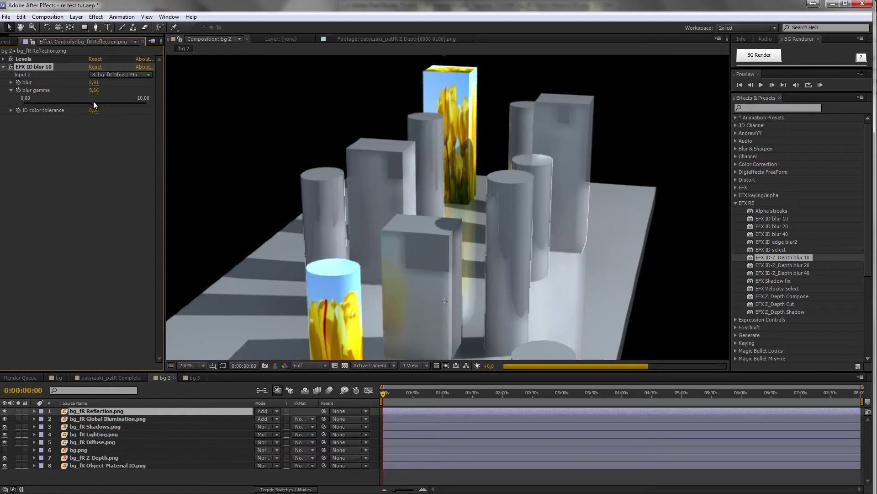
click(40, 102)
- Try ID color tolerances of 1.00 and 0.54 on EFX ID blur 10, and settle on 0.40
click(11, 110)
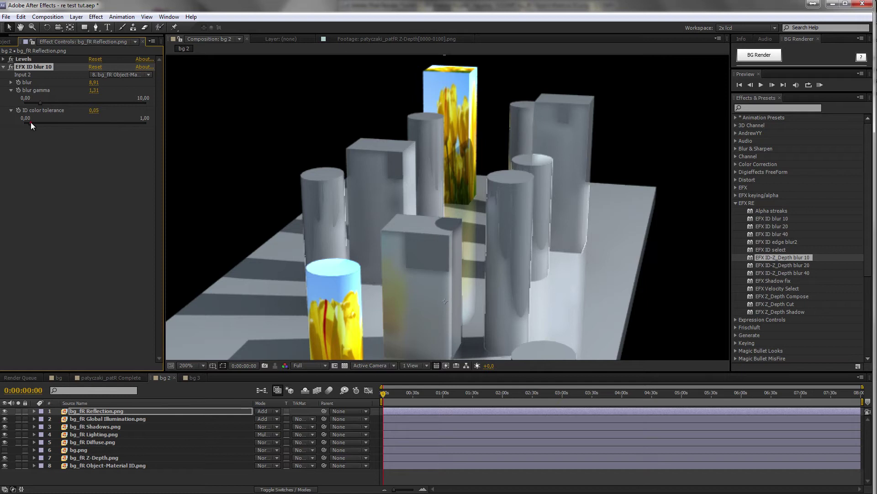
drag(45, 122, 70, 120)
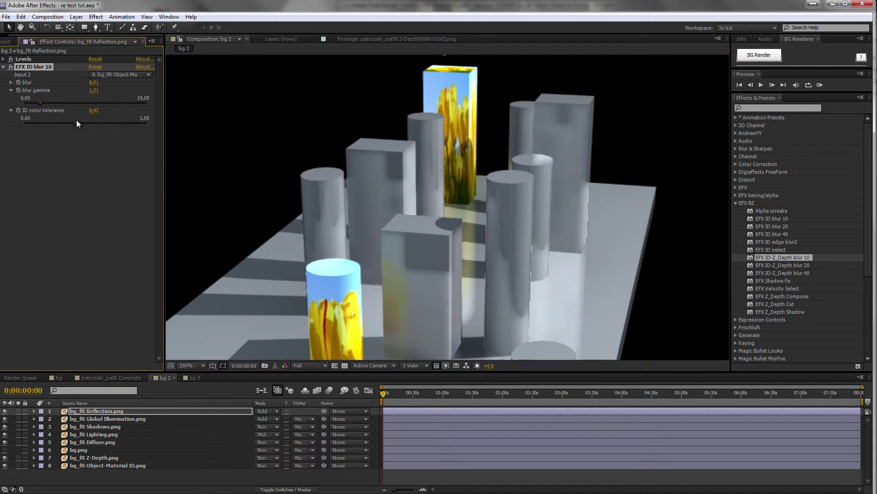
click(71, 122)
drag(157, 122, 161, 122)
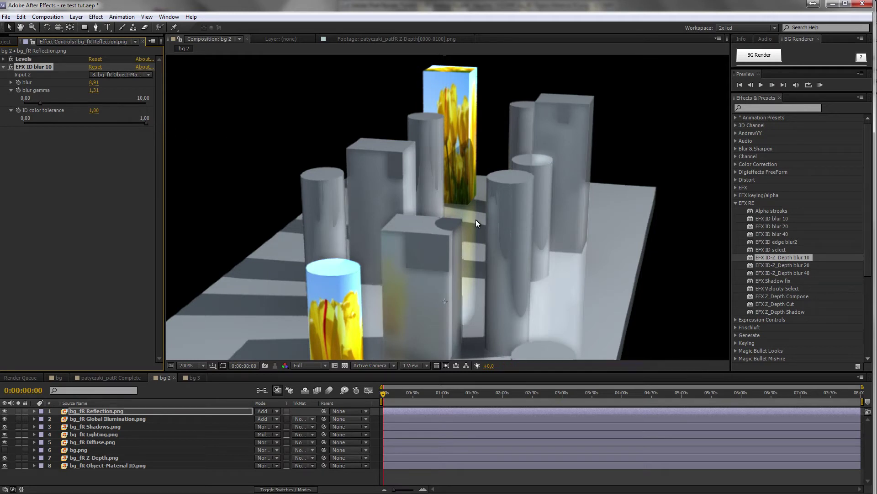
drag(556, 352, 542, 266)
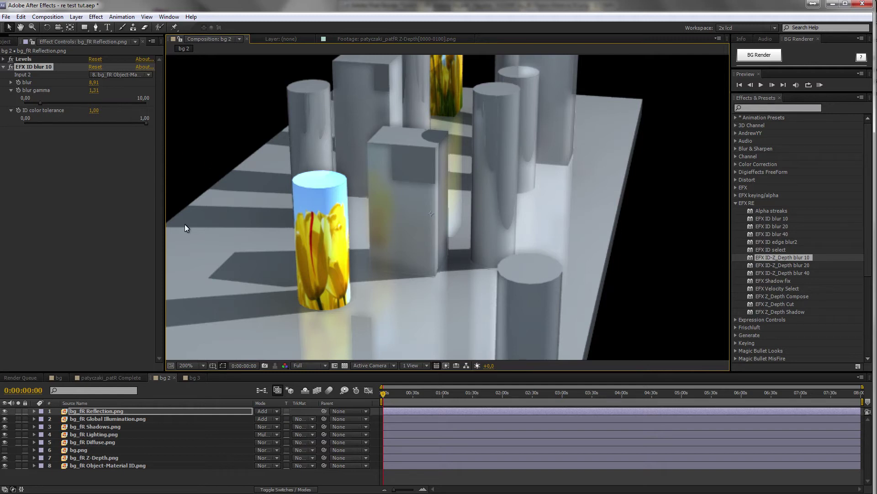
drag(144, 123, 111, 120)
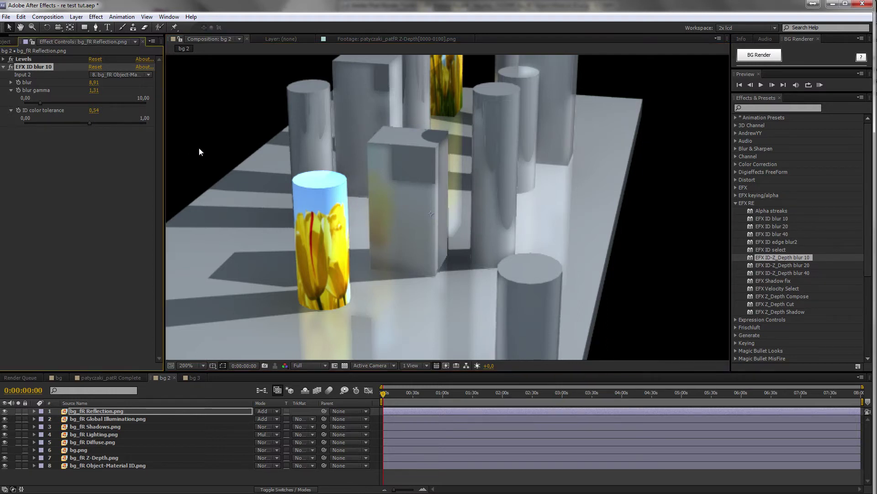
drag(502, 236, 518, 268)
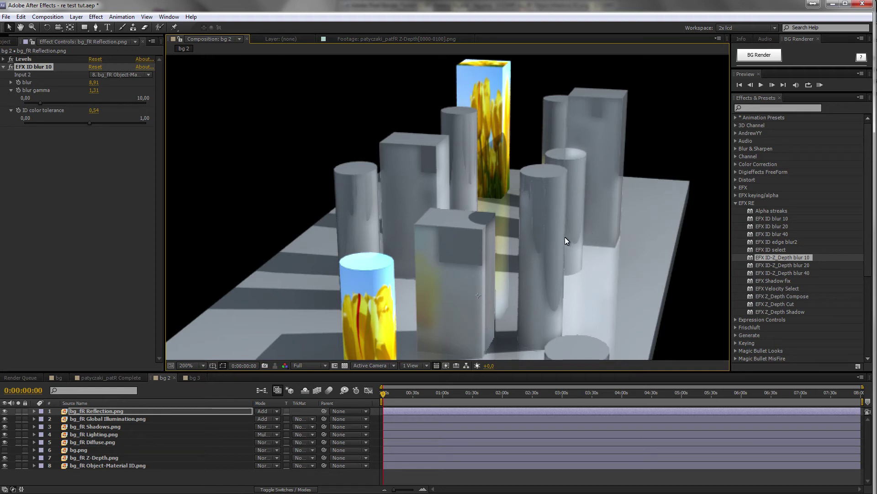
drag(89, 123, 73, 122)
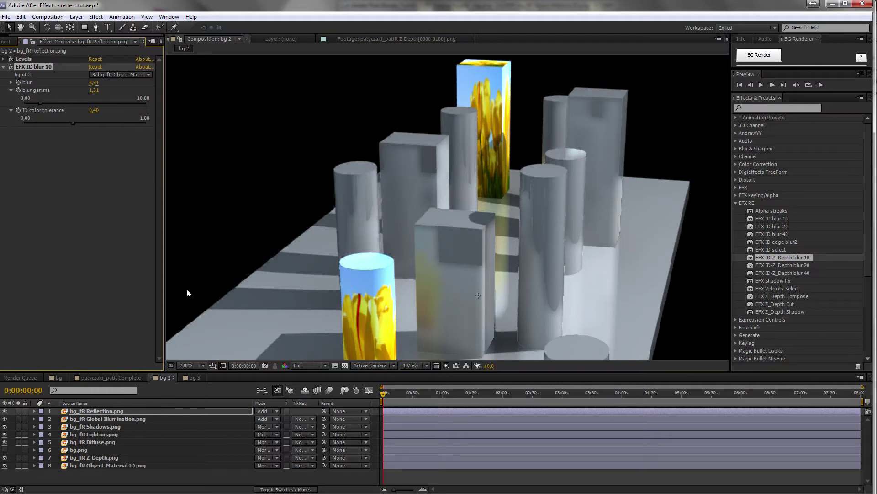
- Create an adjustment layer and apply EFX ID edge blur2 to it, using bg_fR Object-Material ID.png as Input 2
click(80, 18)
mouse_move(87, 28)
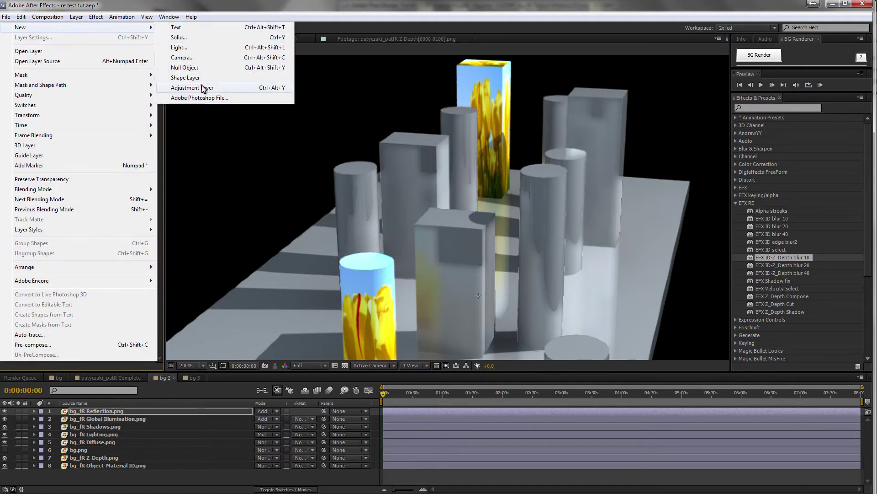
click(203, 88)
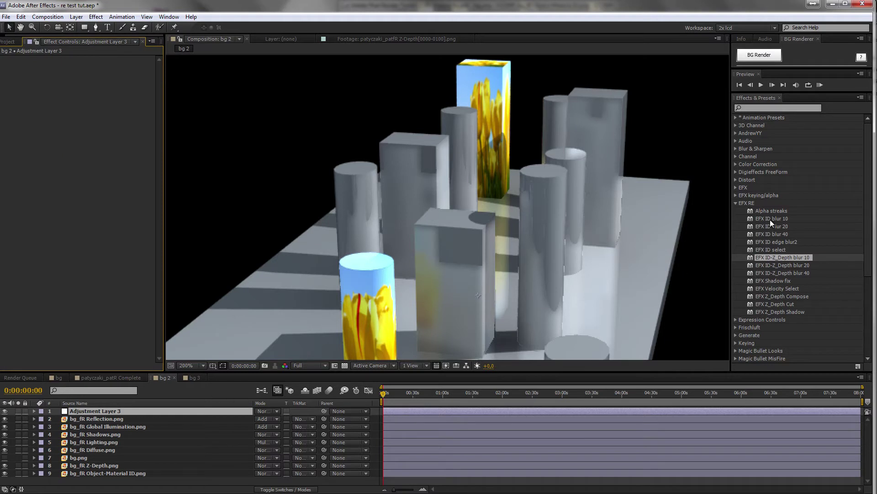
drag(794, 241, 111, 177)
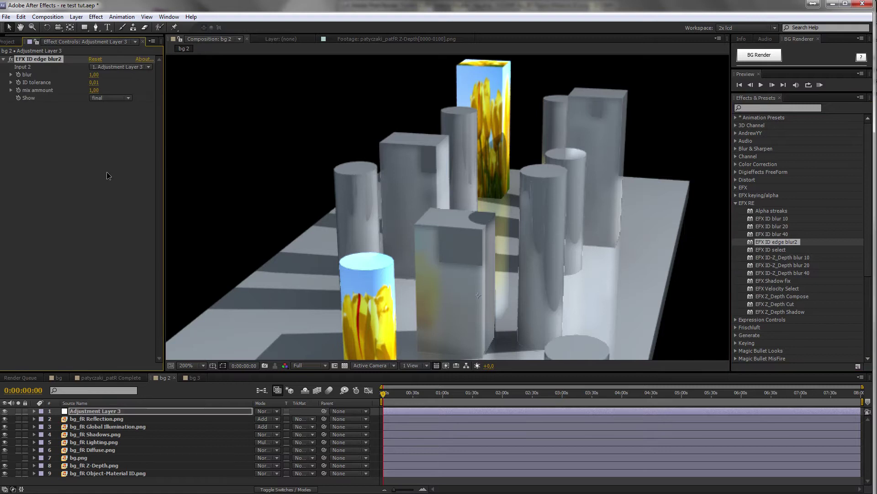
click(119, 67)
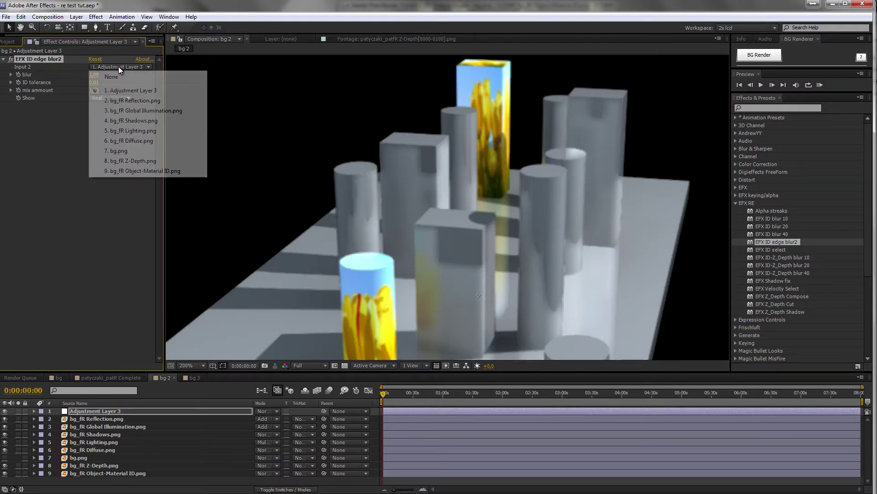
click(137, 171)
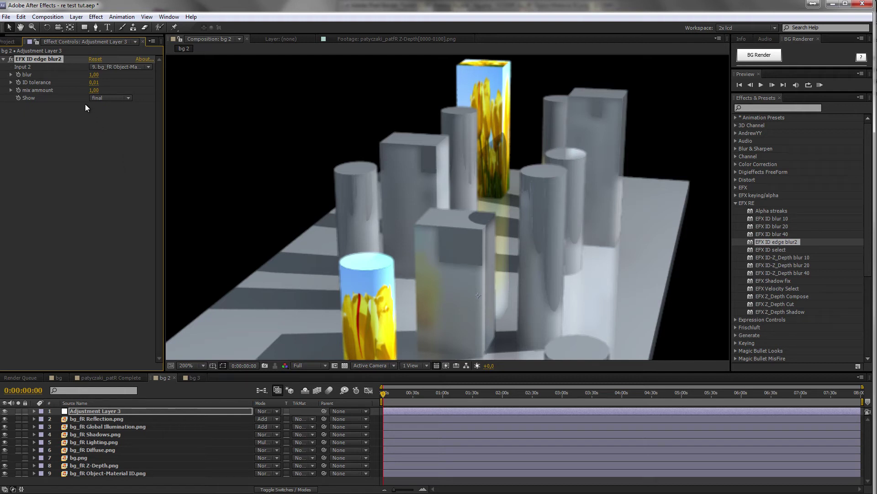
- Preview the edges and edges soft outputs of EFX ID edge blur2, and return Show to final
click(116, 98)
click(123, 109)
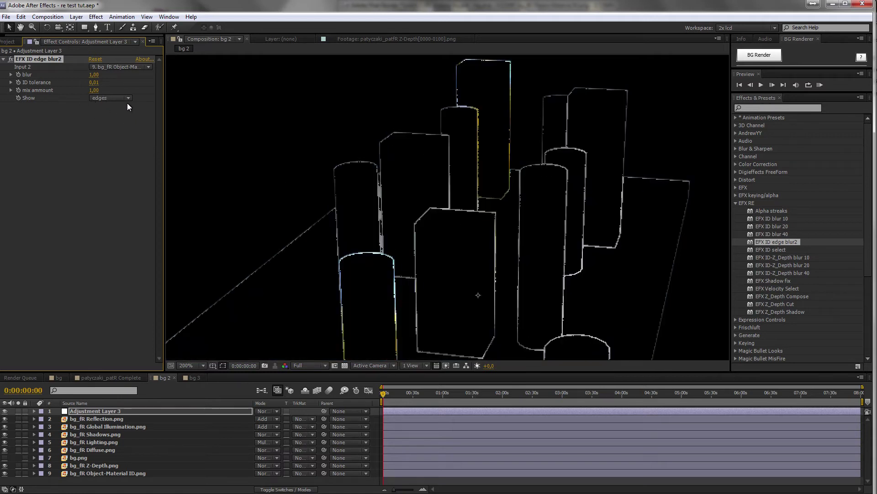
click(92, 99)
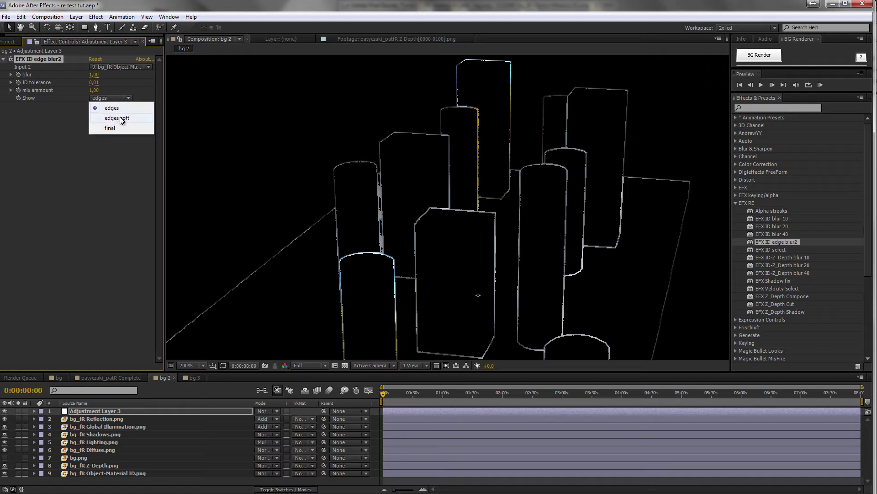
click(123, 118)
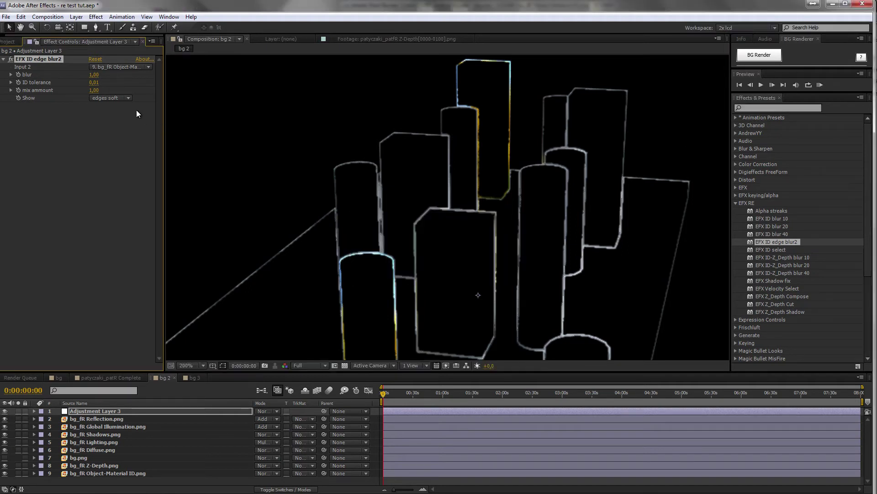
click(127, 98)
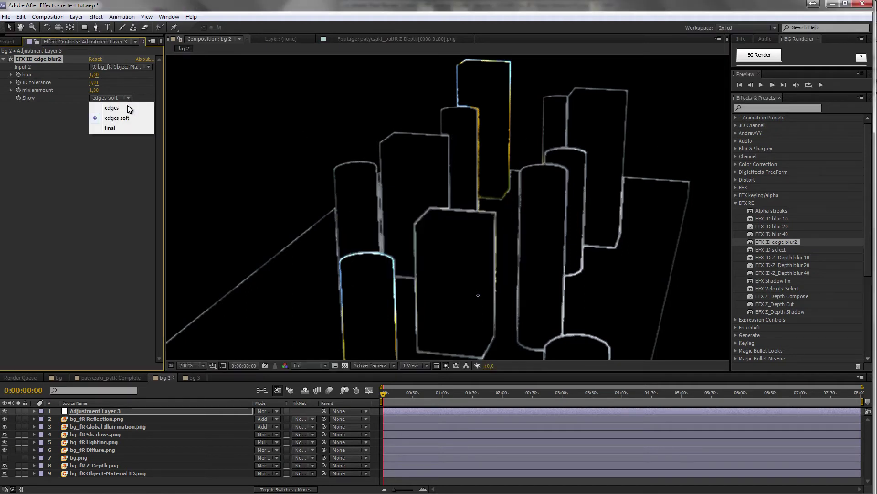
click(112, 128)
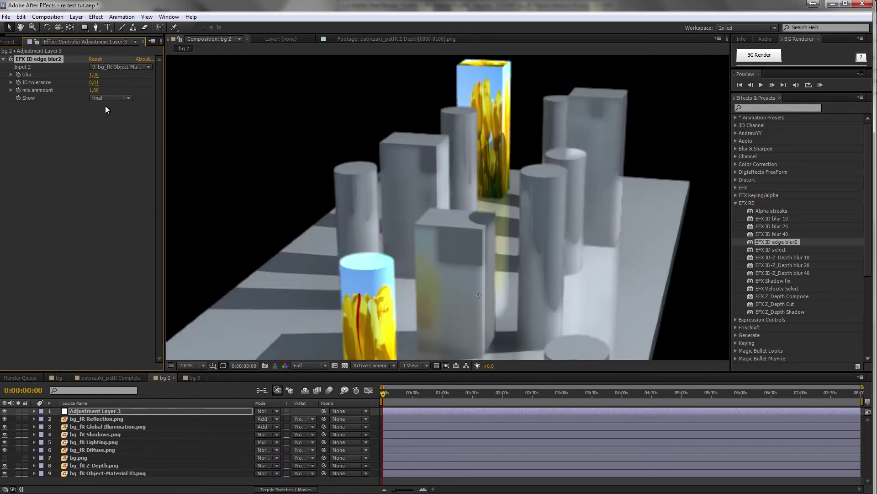
- Test stronger blur in EFX ID edge blur2, return blur to 1.00, set ID tolerance to 0.06, and lower the mix ammount
click(11, 74)
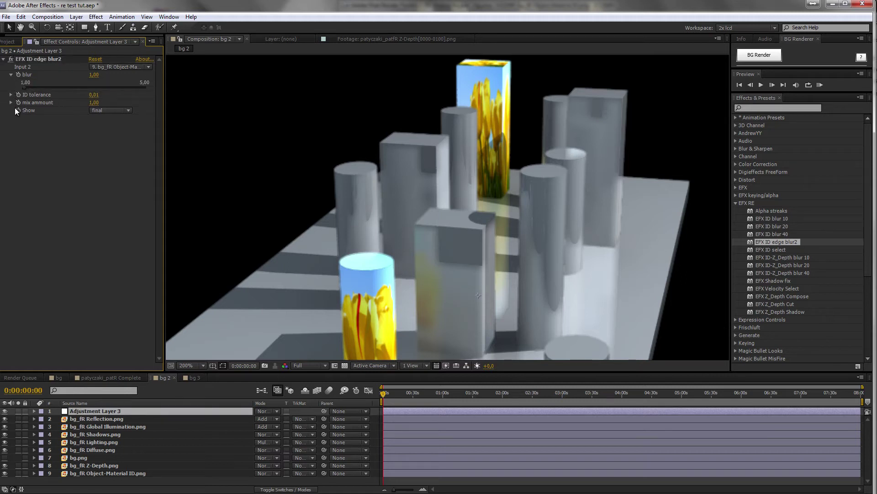
click(11, 95)
click(11, 115)
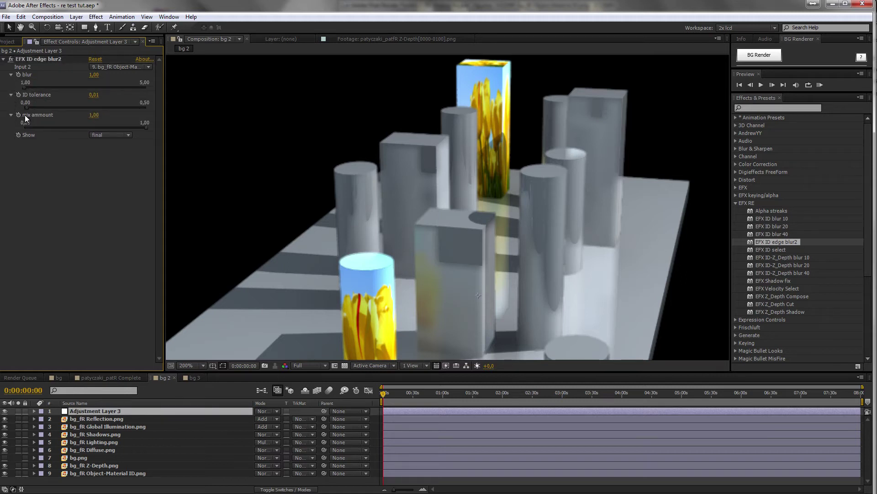
click(74, 88)
drag(73, 86, 12, 87)
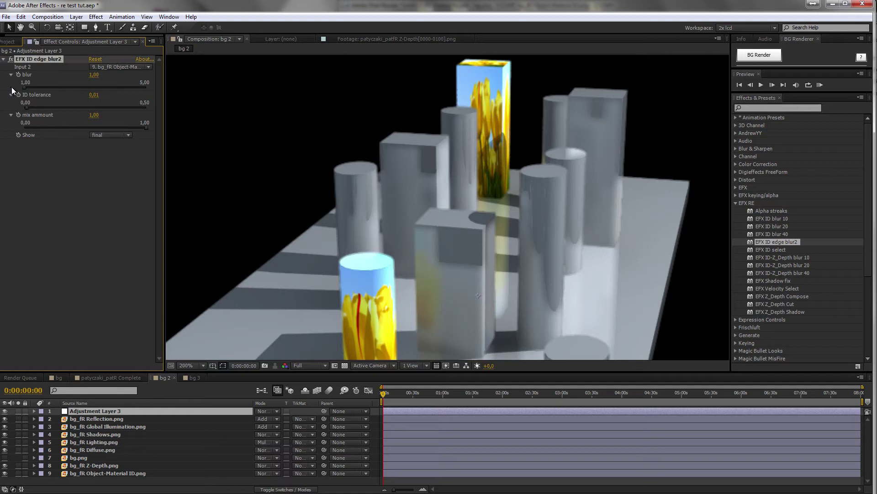
mouse_move(92, 87)
mouse_down()
mouse_move(18, 87)
mouse_move(88, 87)
mouse_up()
drag(29, 87, 39, 106)
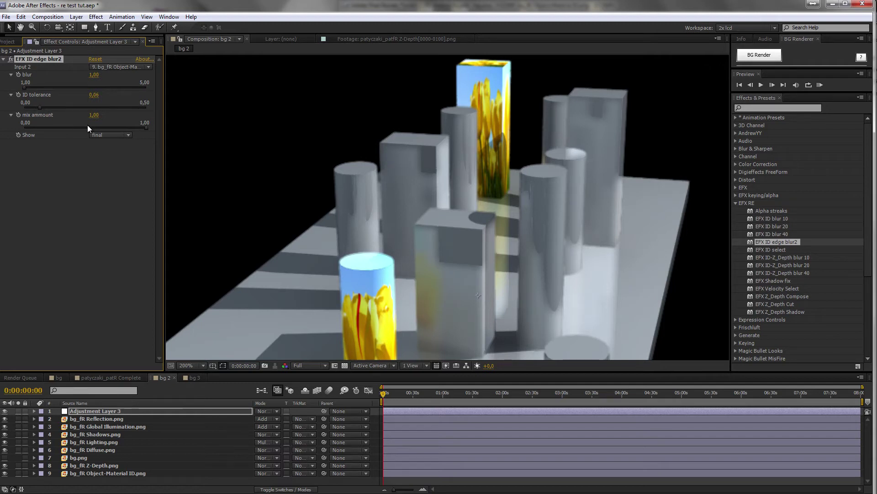
drag(94, 124, 10, 123)
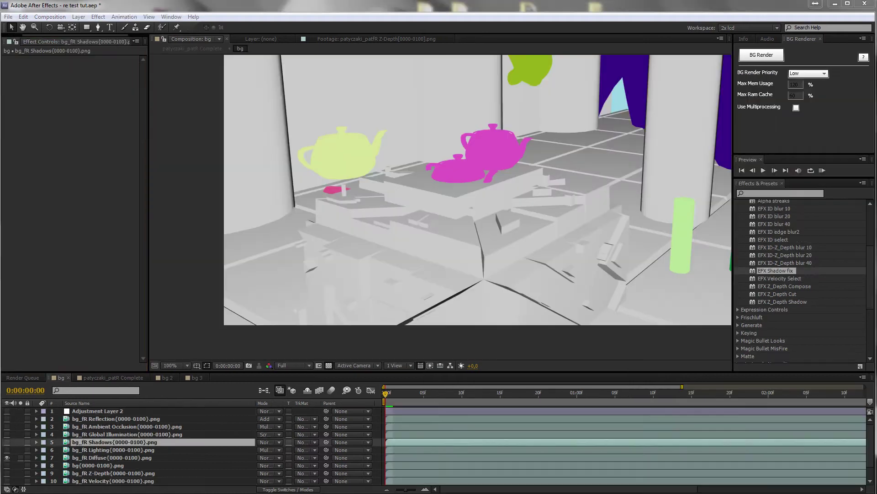
- In the bg composition, make the bg_fR Lighting and bg_fR Global Illumination layers visible above the diffuse pass
drag(404, 395, 366, 396)
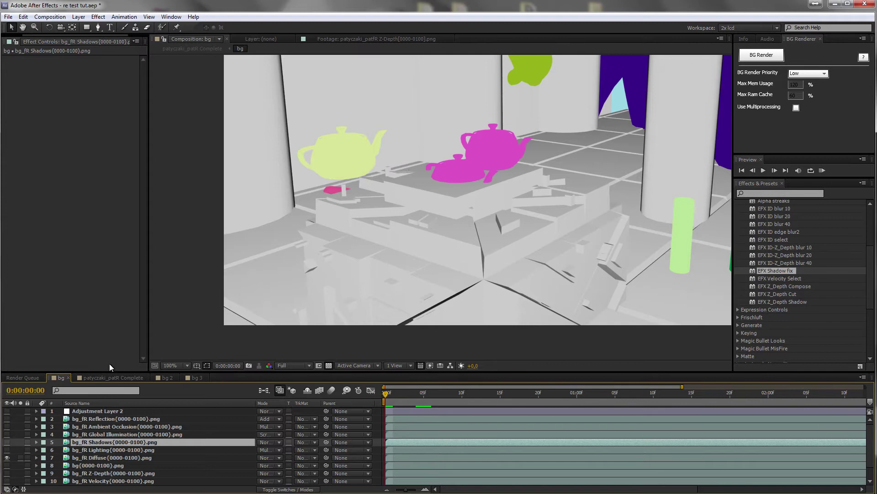
click(100, 458)
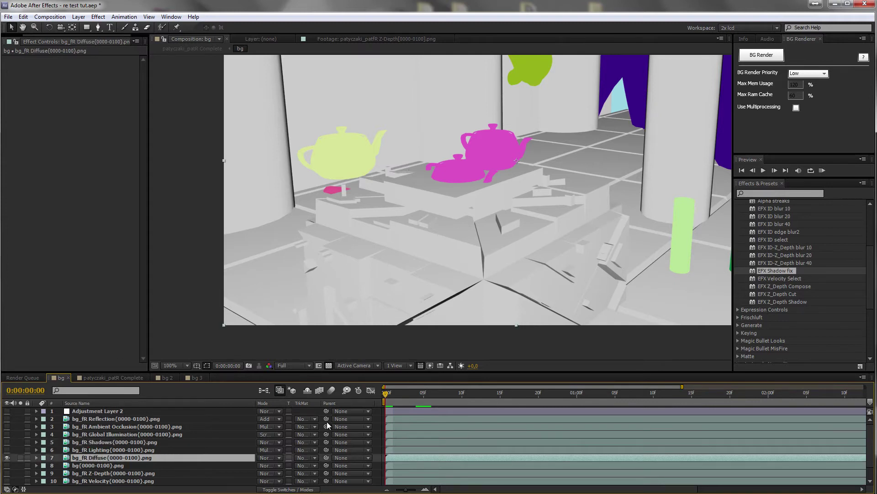
click(7, 450)
click(99, 449)
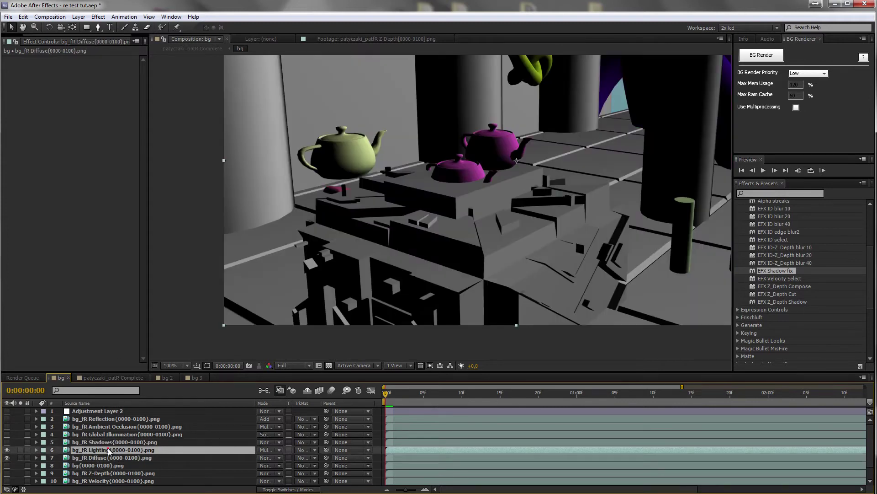
click(7, 434)
click(115, 434)
- Apply a Levels effect to the bg_fR Lighting layer
click(101, 450)
right_click(50, 220)
mouse_move(98, 160)
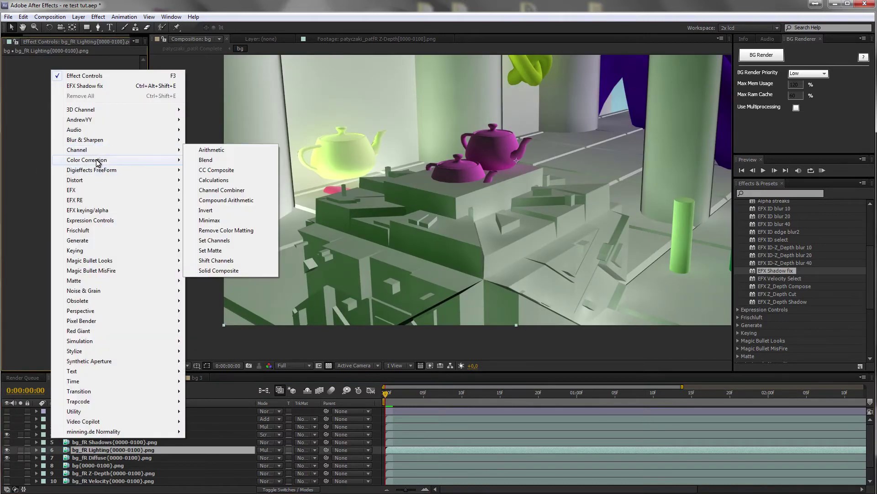
click(213, 381)
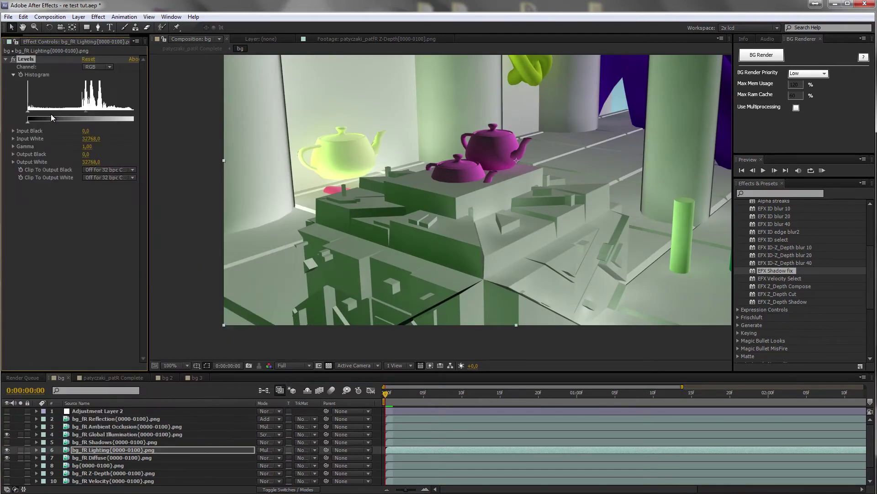
- Raise the red channel gamma to 1.87 in the Levels effect of the bg_fR Lighting layer
drag(148, 128, 215, 128)
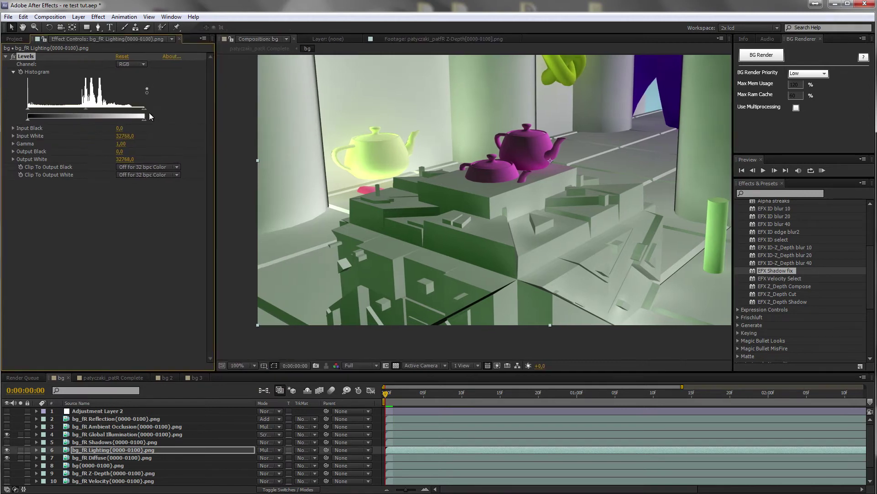
click(123, 64)
click(127, 83)
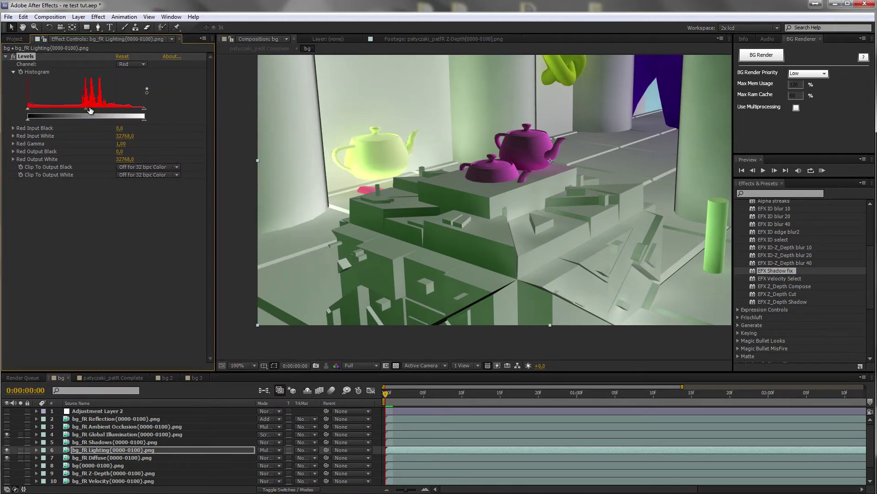
drag(117, 108, 54, 106)
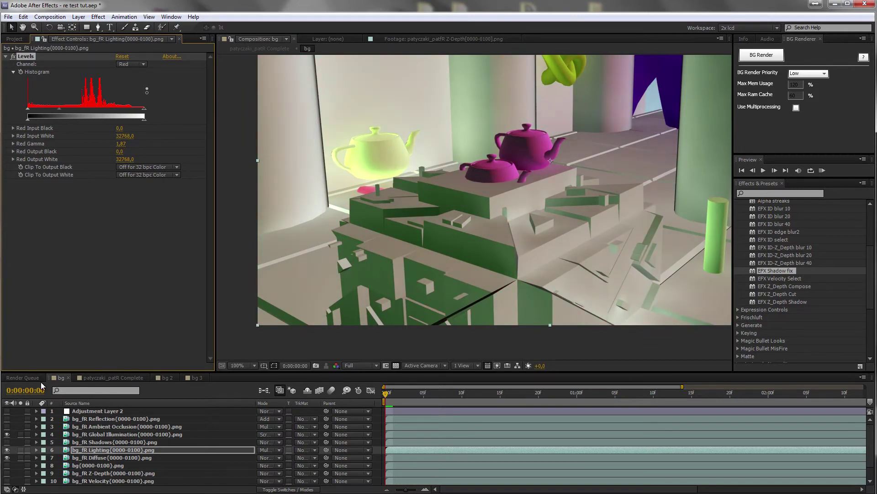
- Make the bg_fR Shadows layer visible and apply the EFX Shadow fix effect to it
click(7, 441)
click(118, 442)
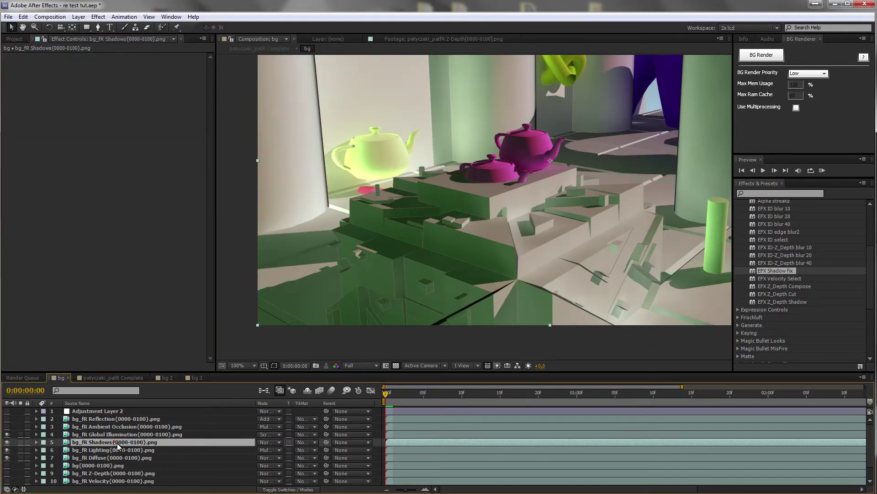
drag(777, 272, 118, 258)
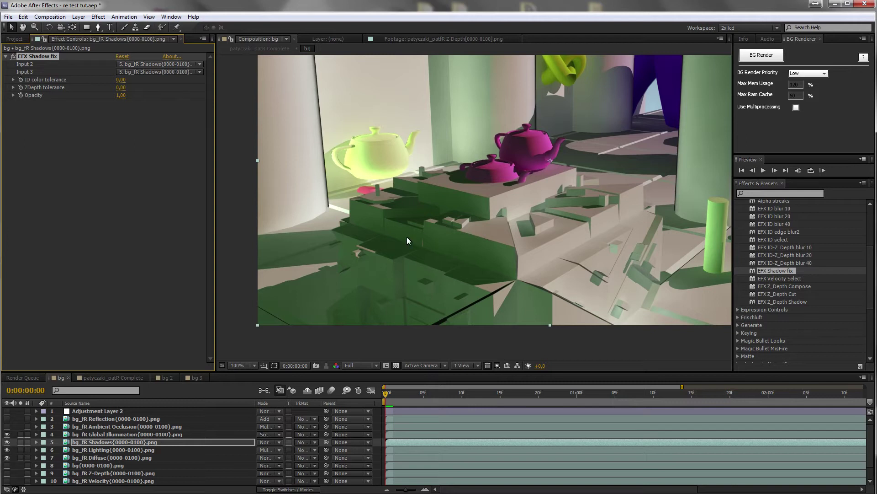
- In EFX Shadow fix, set Input 2 to the bg_fR Object-Material ID layer and Input 3 to bg_fR Z-Depth
drag(599, 232, 598, 255)
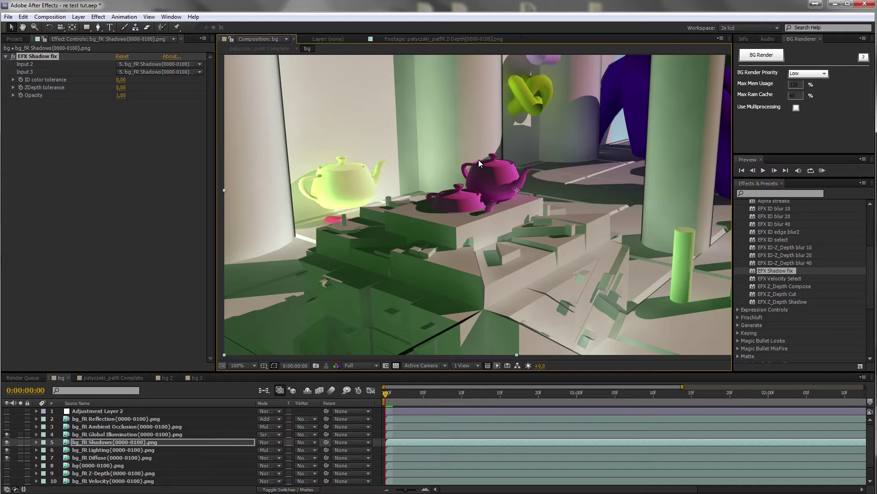
click(149, 64)
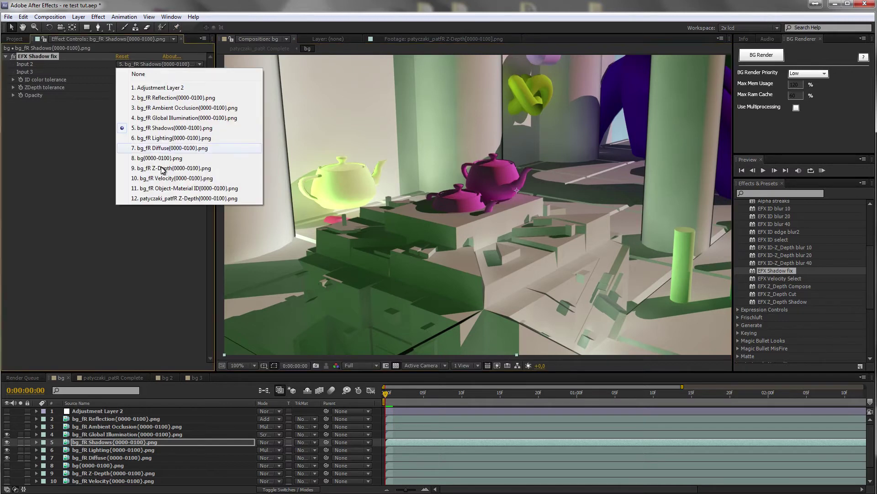
click(192, 188)
click(178, 73)
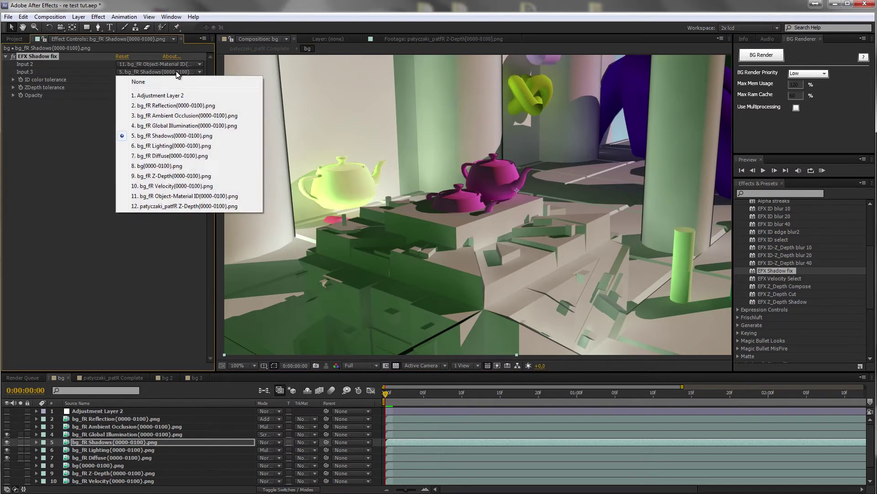
click(182, 177)
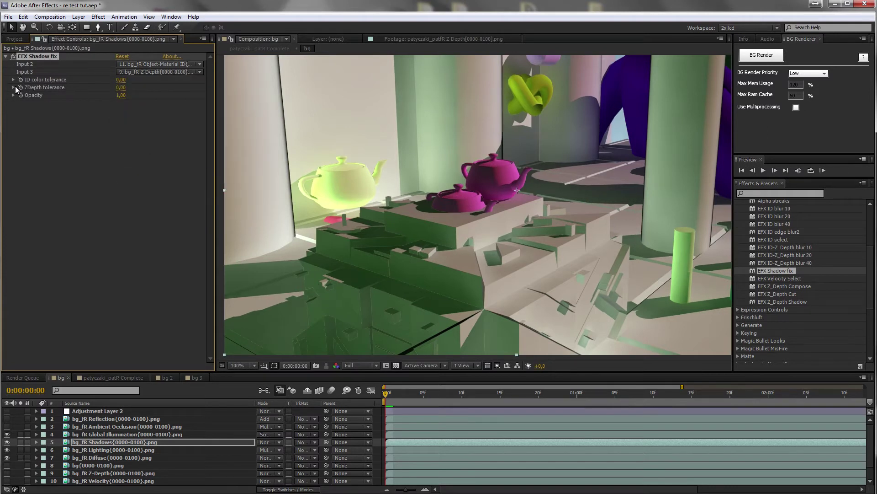
- Raise the ZDepth tolerance of EFX Shadow fix to slightly above 0.04
click(13, 88)
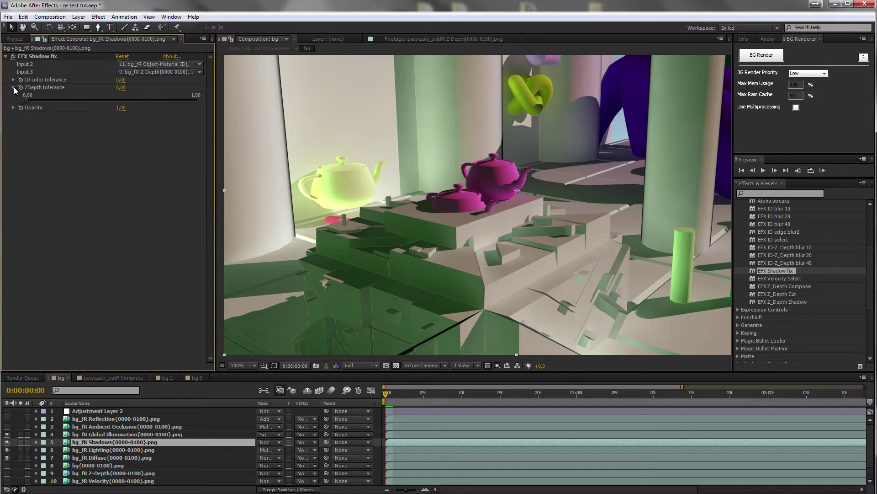
drag(27, 100, 33, 101)
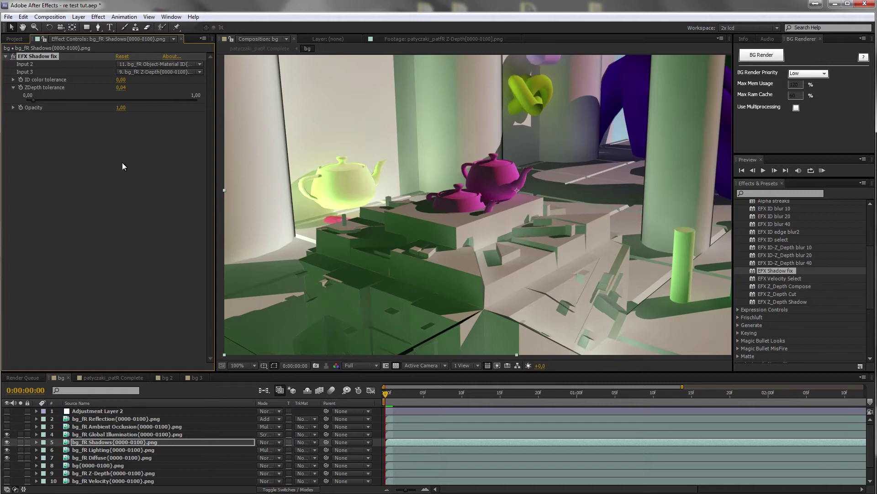
drag(33, 101, 40, 103)
- Make the bg_fR Ambient Occlusion and bg_fR Reflection layers visible, and compare the reflection with its Levels effect off and on
click(64, 427)
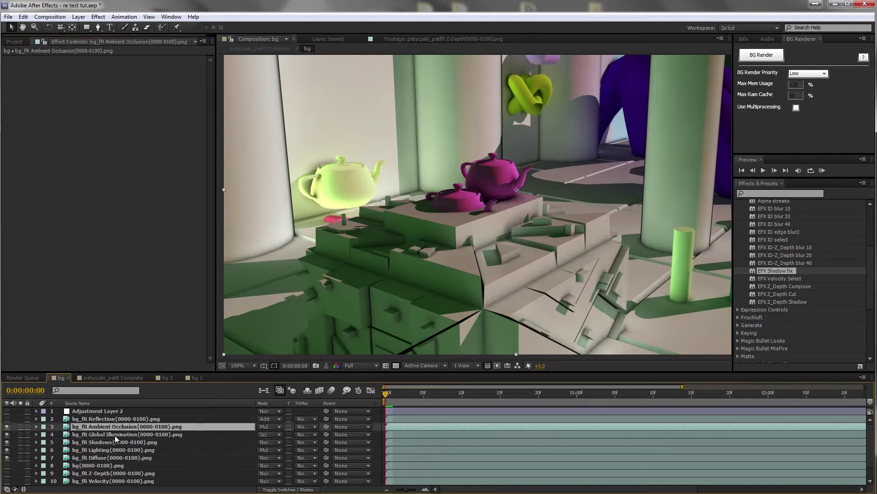
click(118, 419)
click(7, 419)
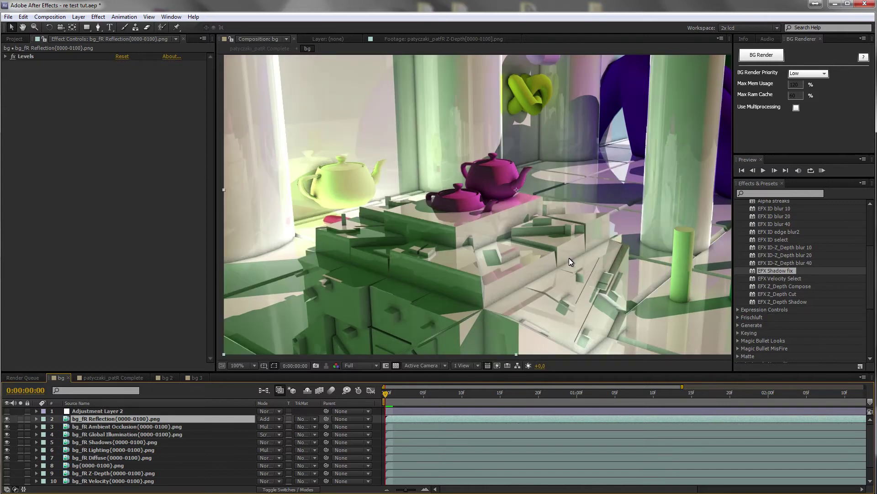
click(14, 56)
click(13, 55)
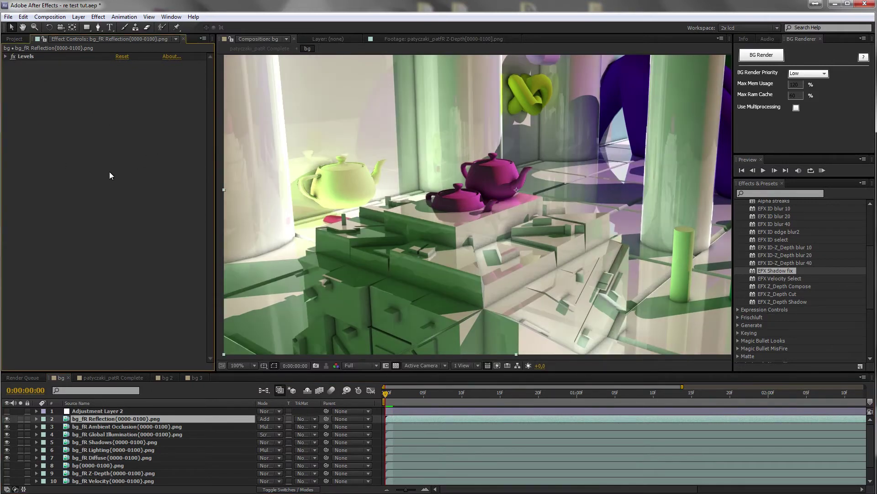
- Turn on the bg_fR Object-Material ID layer, solo it to examine the object ID colors, and end the solo
mouse_move(870, 286)
mouse_down()
mouse_move(868, 268)
mouse_move(870, 277)
mouse_up()
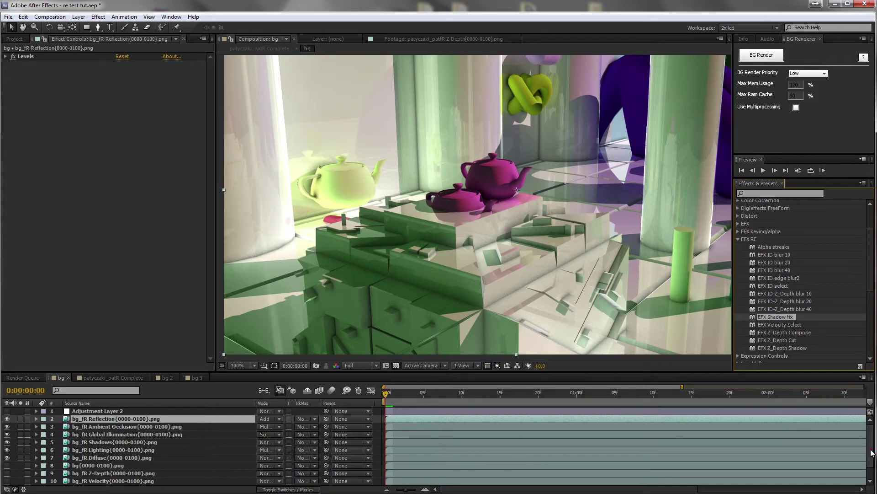
scroll(861, 462, down, 1)
click(7, 473)
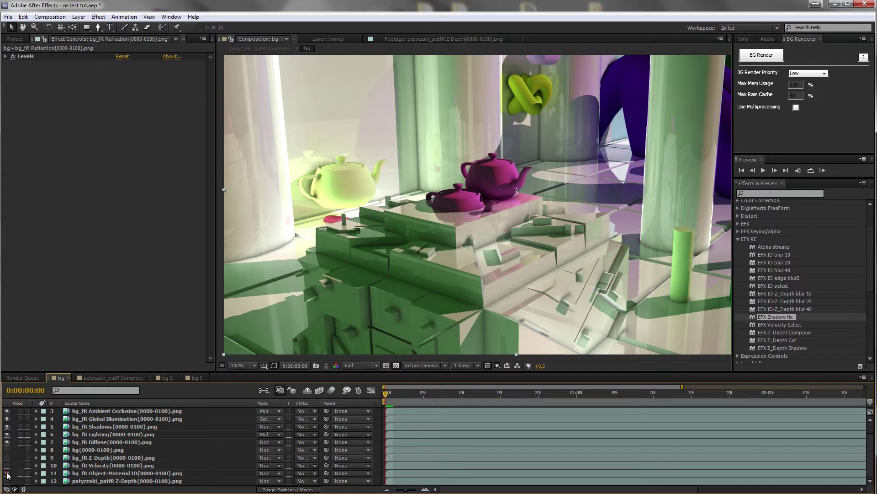
click(20, 473)
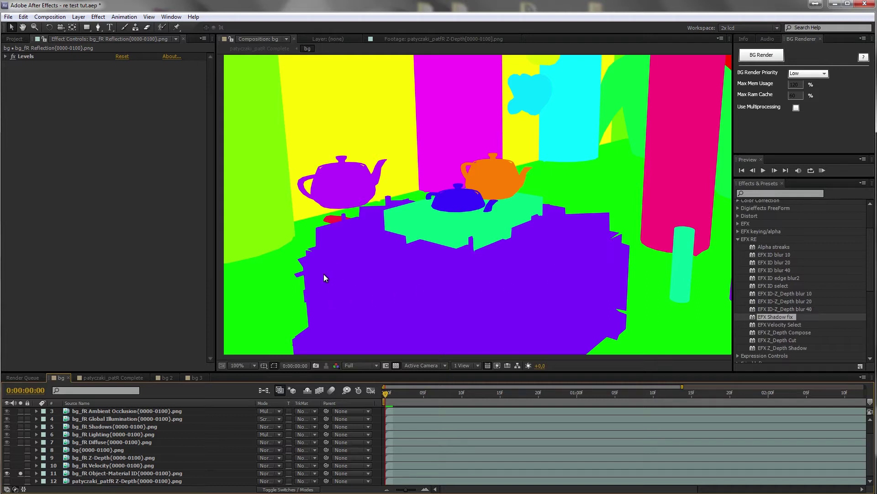
click(20, 473)
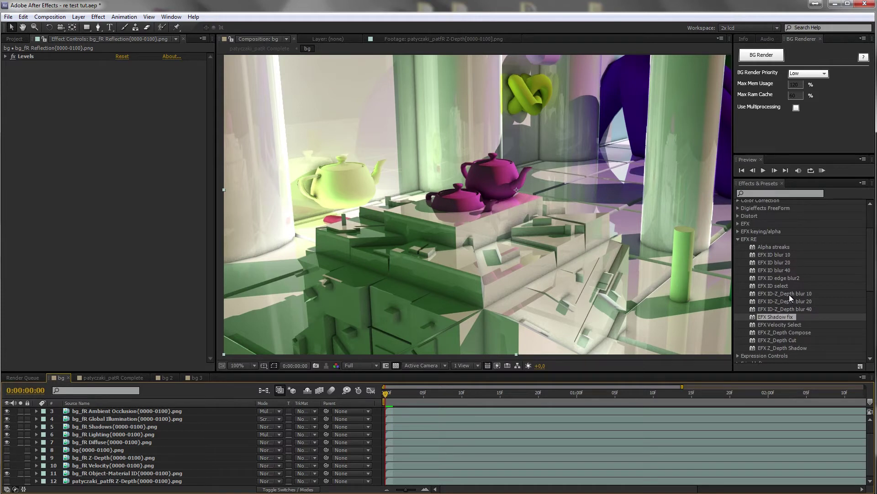
- Apply EFX ID-Z_Depth blur 10 to bg_fR Reflection, with bg_fR Object-Material ID as Input 2 and bg_fR Z-Depth as Input 3
drag(791, 294, 117, 163)
click(160, 72)
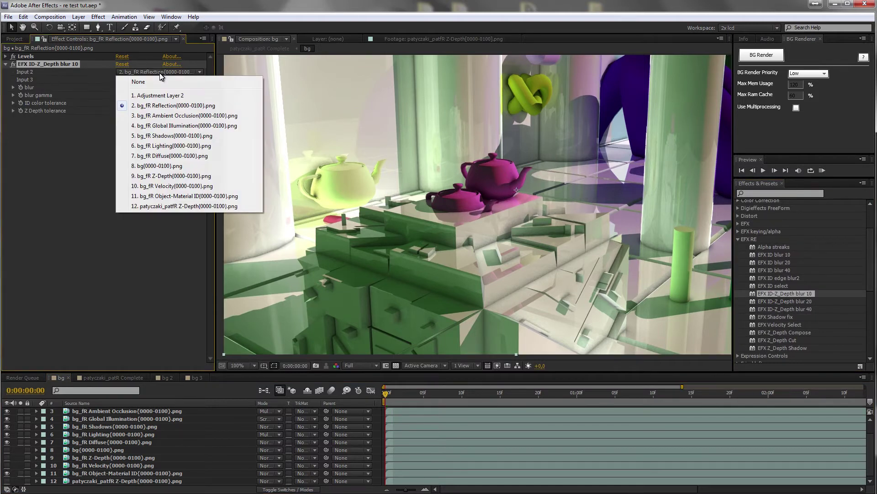
click(171, 196)
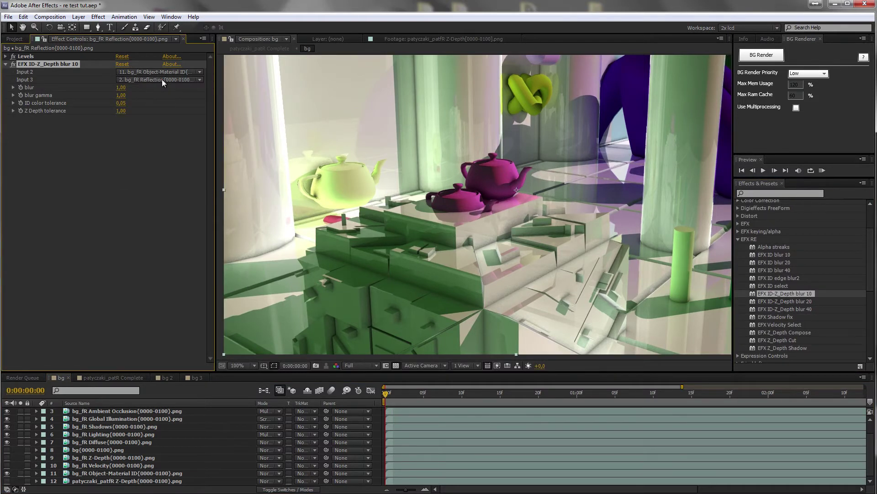
click(162, 79)
click(170, 184)
- Expand the parameters of EFX ID-Z_Depth blur 10 and raise its blur to 4.95
click(13, 87)
click(13, 108)
click(13, 127)
click(15, 147)
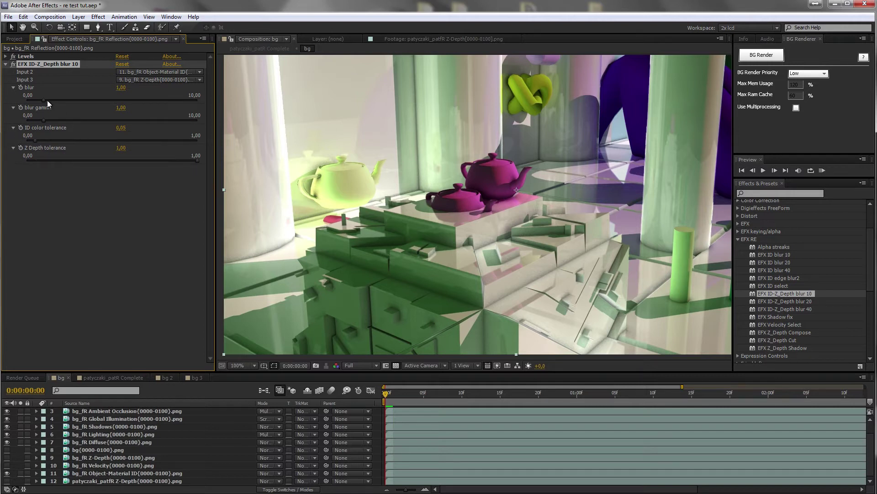
click(80, 99)
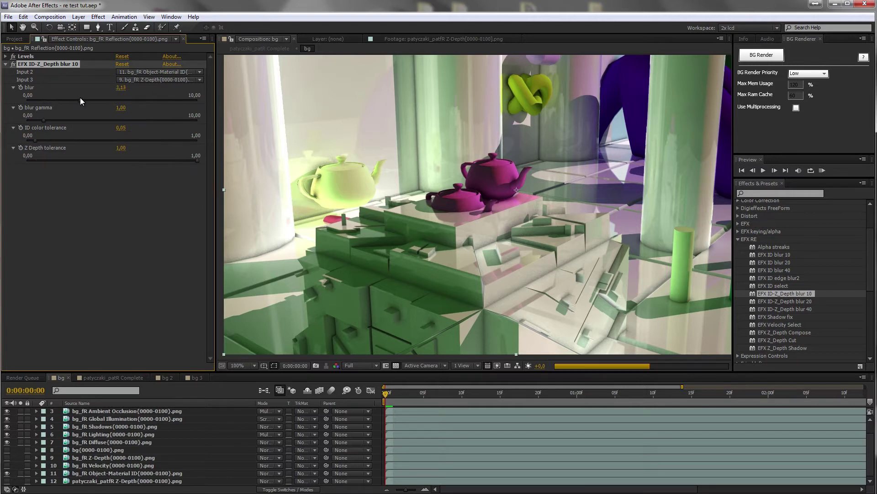
click(111, 98)
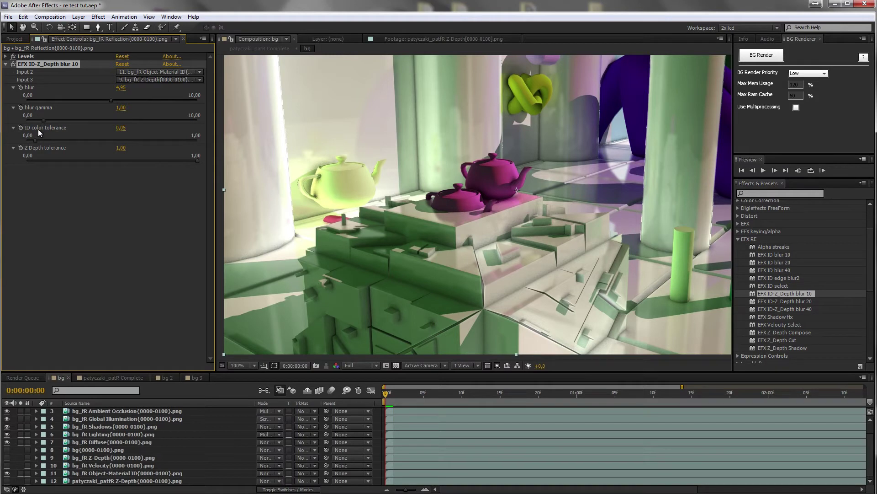
- Set the ID color tolerance of EFX ID-Z_Depth blur 10 to 0.47 and its Z Depth tolerance to 0.03
drag(34, 139, 64, 141)
drag(60, 142, 107, 141)
drag(192, 160, 30, 160)
drag(29, 160, 23, 160)
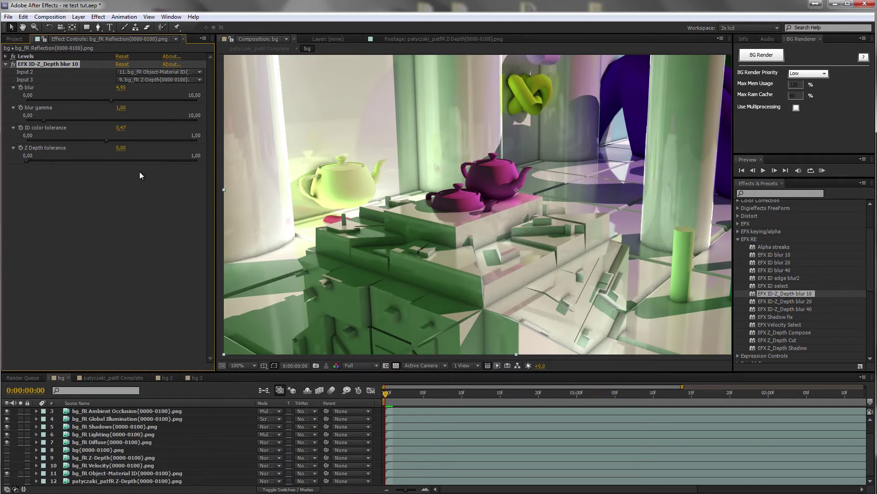
click(32, 160)
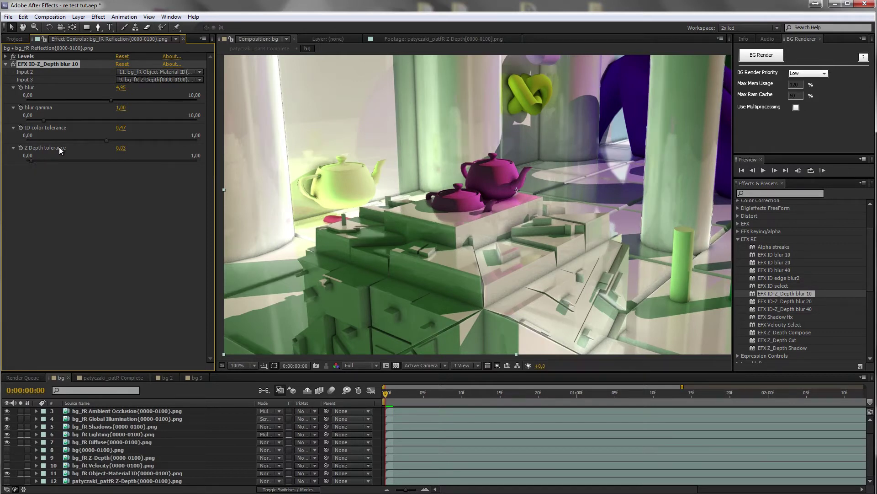
- Disable EFX ID-Z_Depth blur 10 and add a Gaussian Blur with blurriness 7.0 to the bg_fR Reflection layer for comparison
click(12, 65)
click(7, 65)
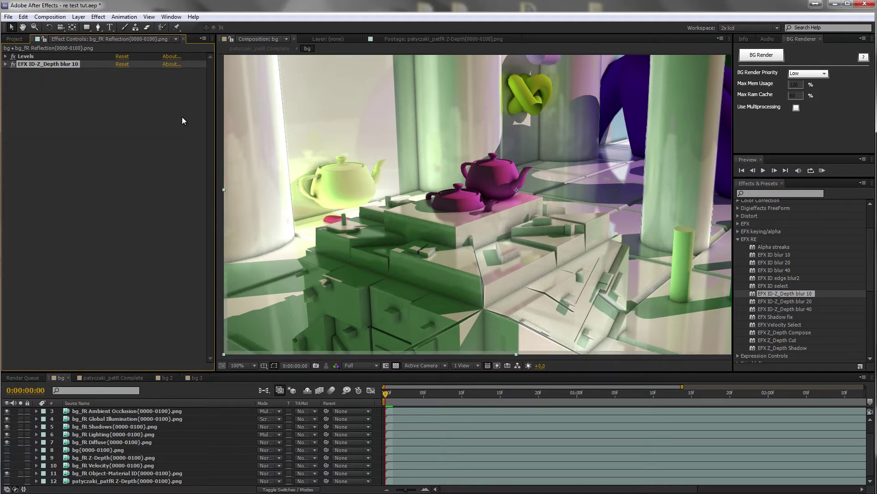
right_click(32, 86)
click(13, 64)
right_click(45, 88)
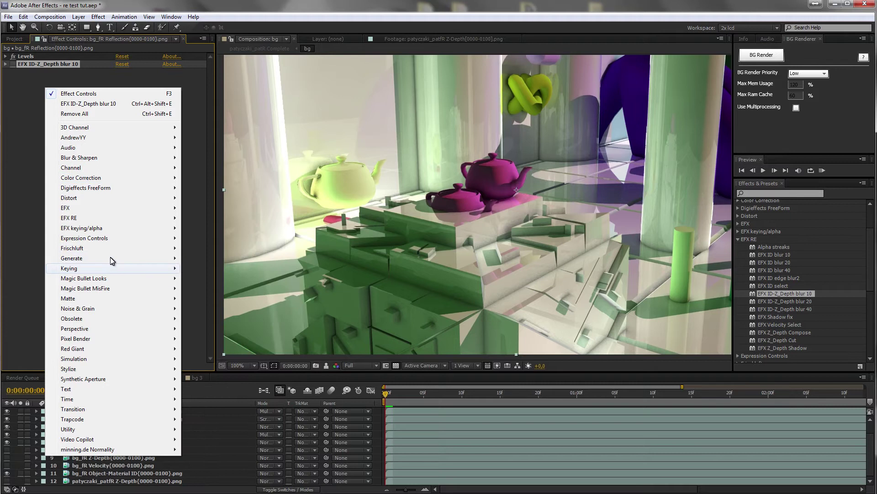
mouse_move(114, 159)
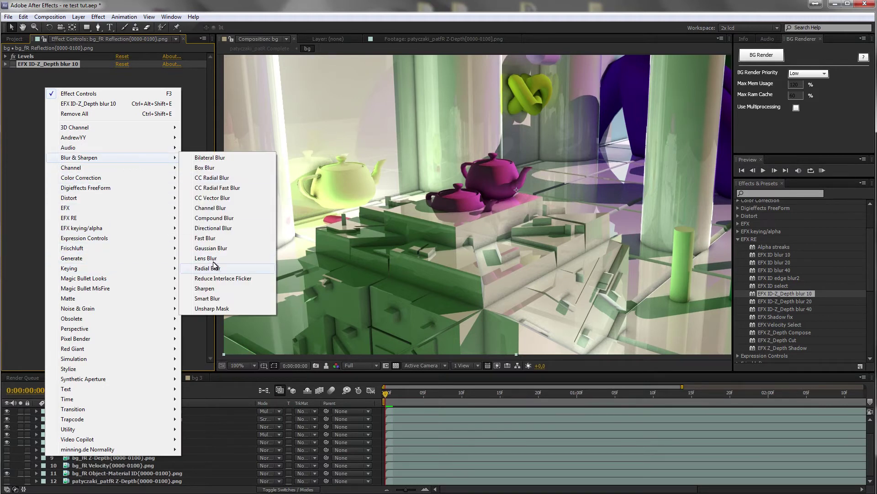
click(209, 248)
drag(120, 80, 140, 78)
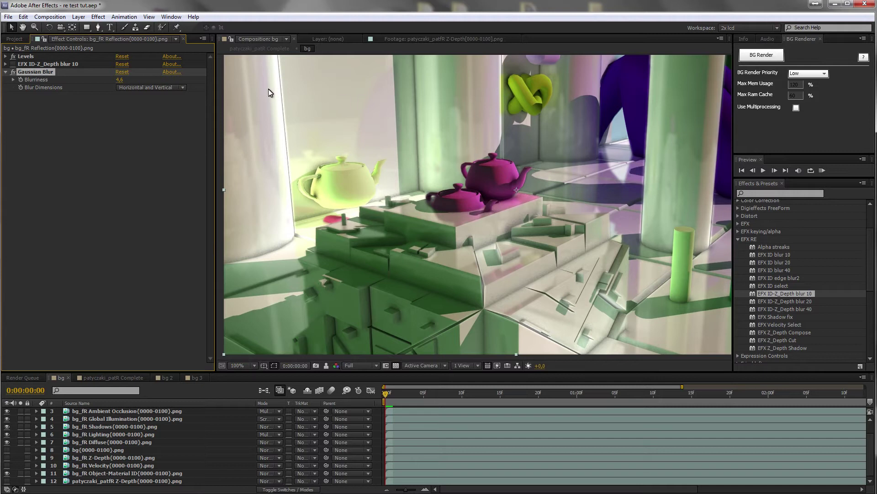
drag(130, 75, 140, 76)
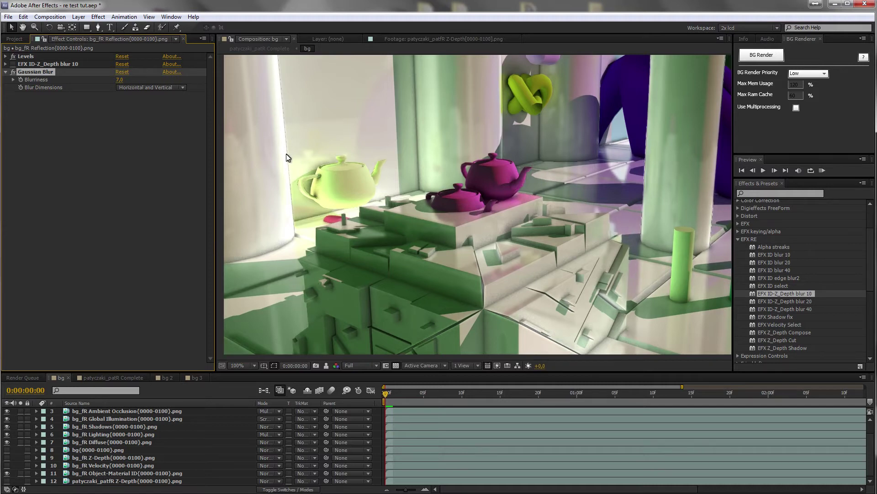
- Delete the Gaussian Blur from the bg_fR Reflection layer and re-enable EFX ID-Z_Depth blur 10
click(484, 253)
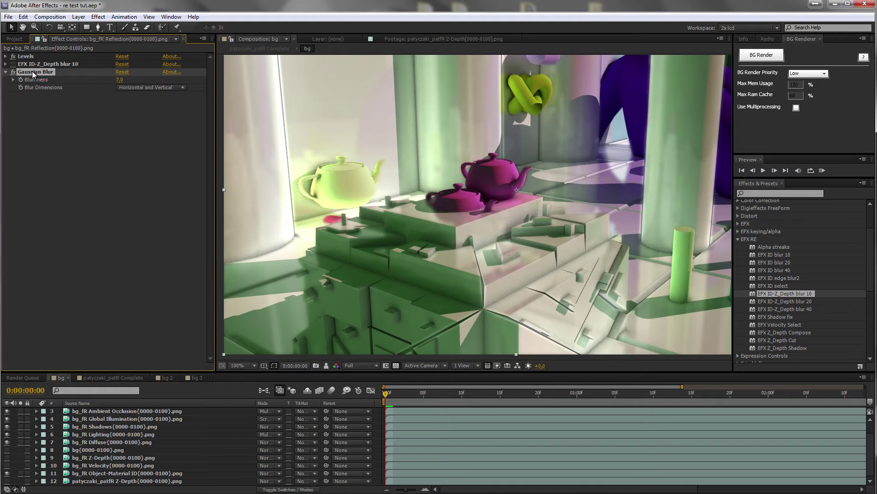
key(Delete)
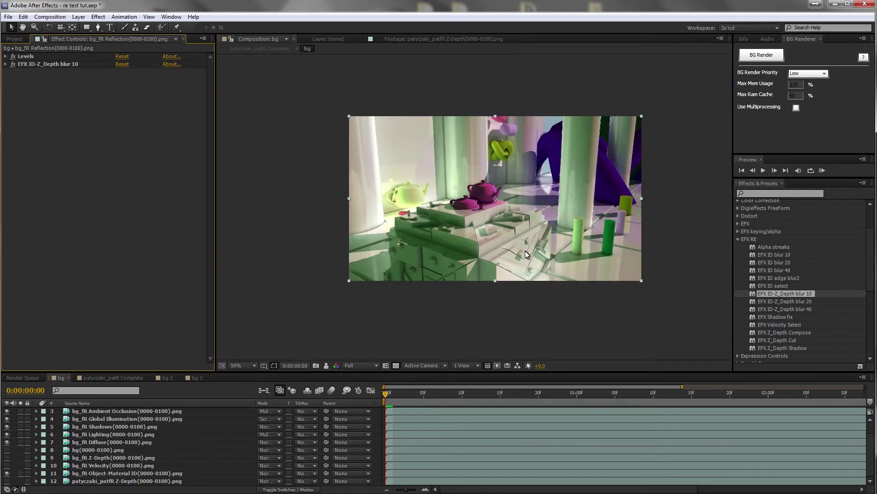
key(.)
- In the patyczaki_patR Complete composition, show and solo the bg vel select layer and apply EFX Velocity Select to it
click(100, 377)
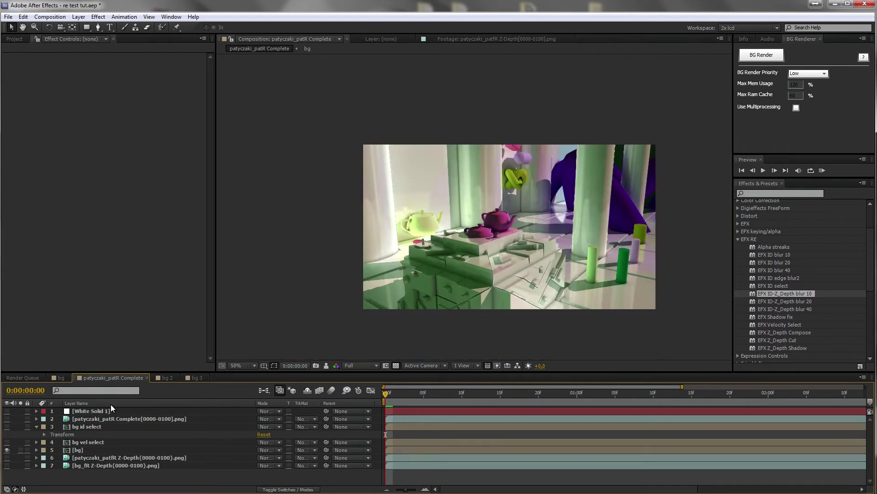
click(83, 451)
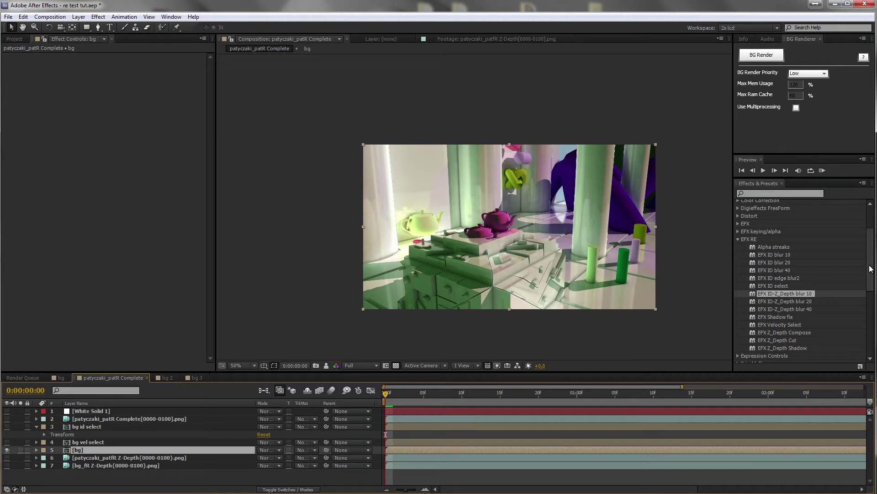
scroll(866, 277, down, 2)
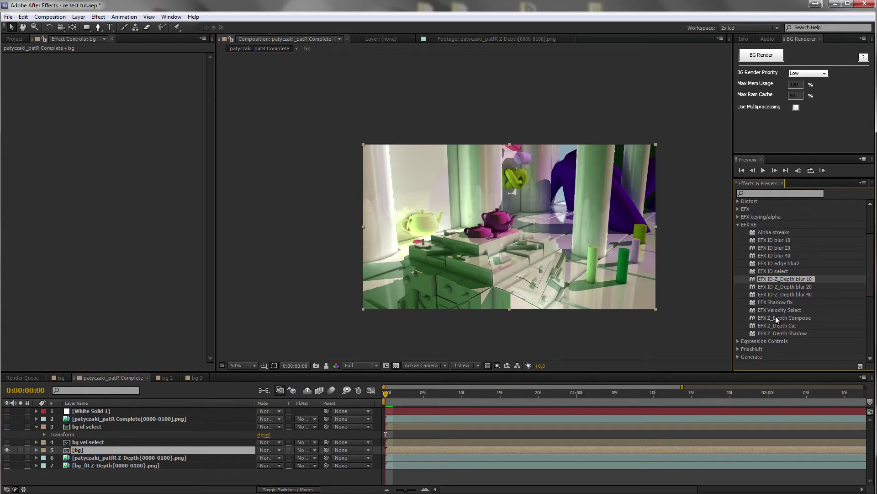
mouse_move(786, 310)
mouse_down()
mouse_move(633, 296)
mouse_move(791, 304)
mouse_up()
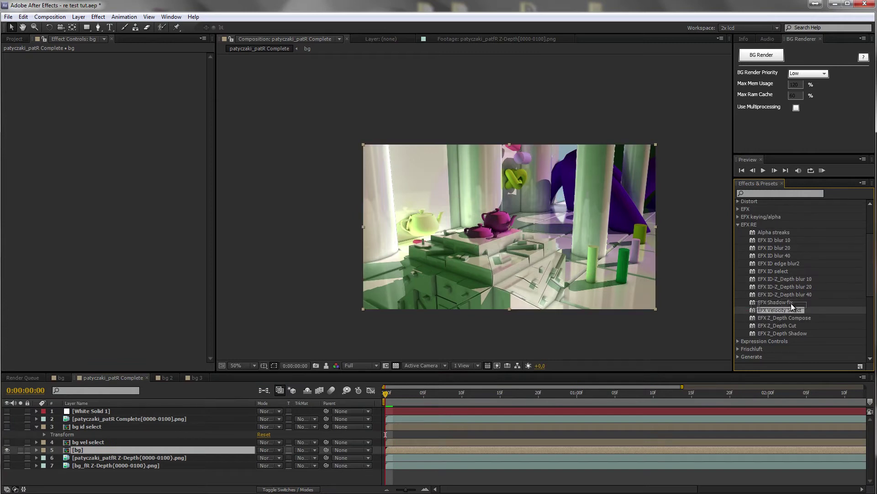
click(88, 442)
click(7, 442)
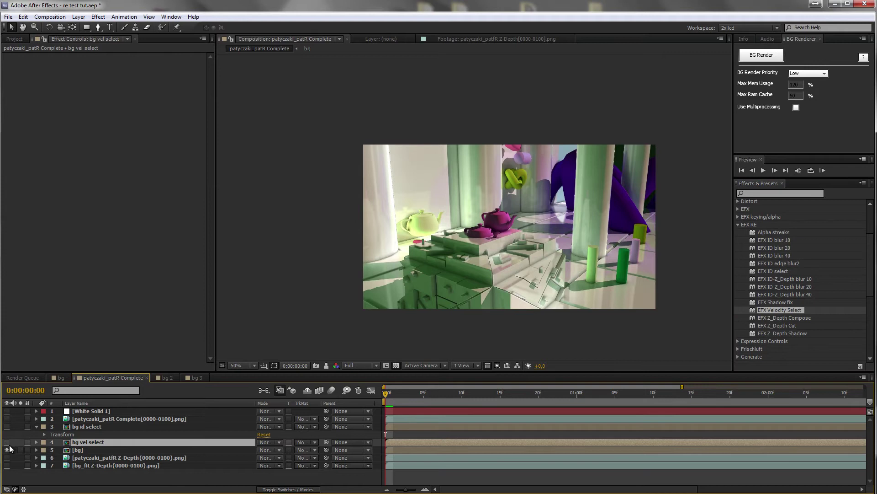
click(21, 441)
drag(779, 309, 144, 170)
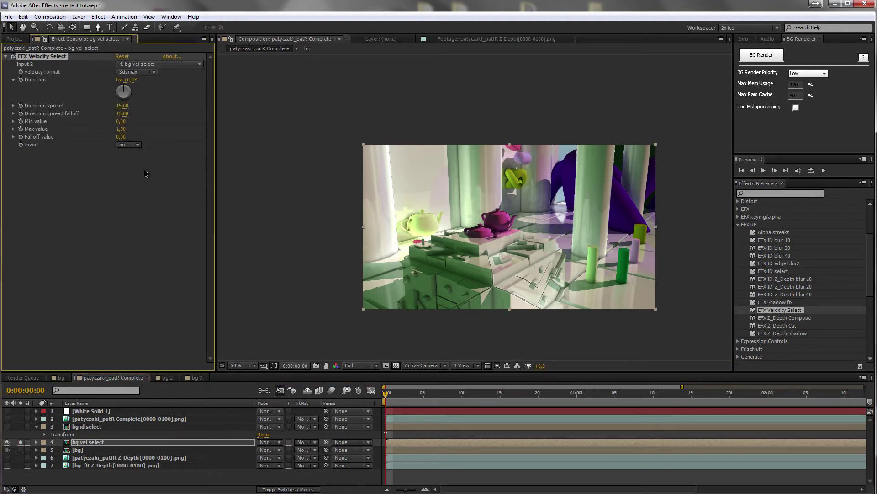
click(145, 64)
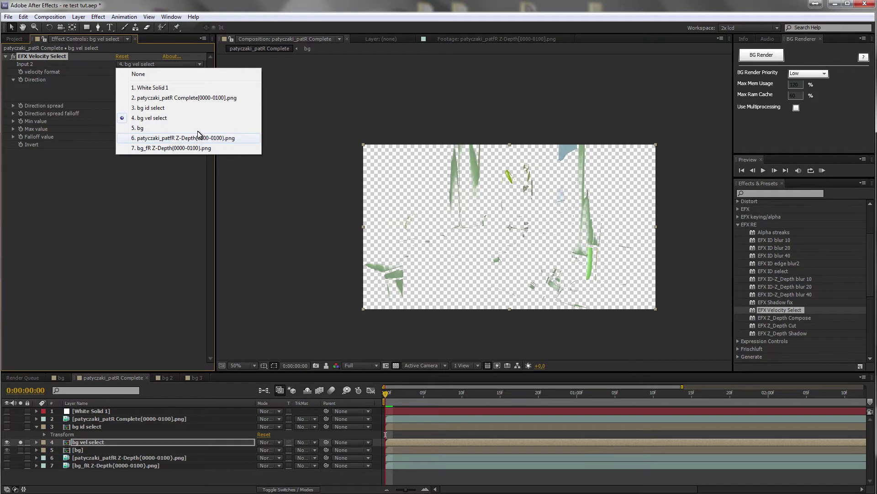
click(166, 163)
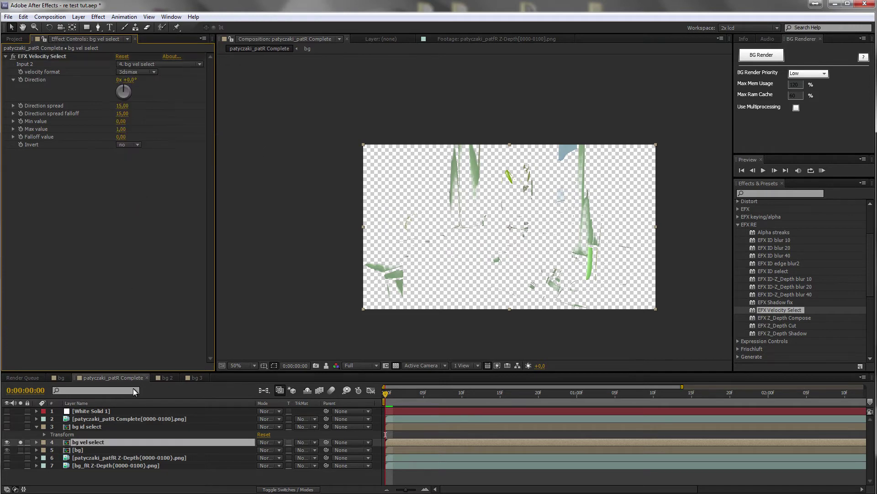
- Add bg_fR Velocity(0000-0100).png as the lowest layer of the composition and view it soloed at 0:00:00:17
click(14, 39)
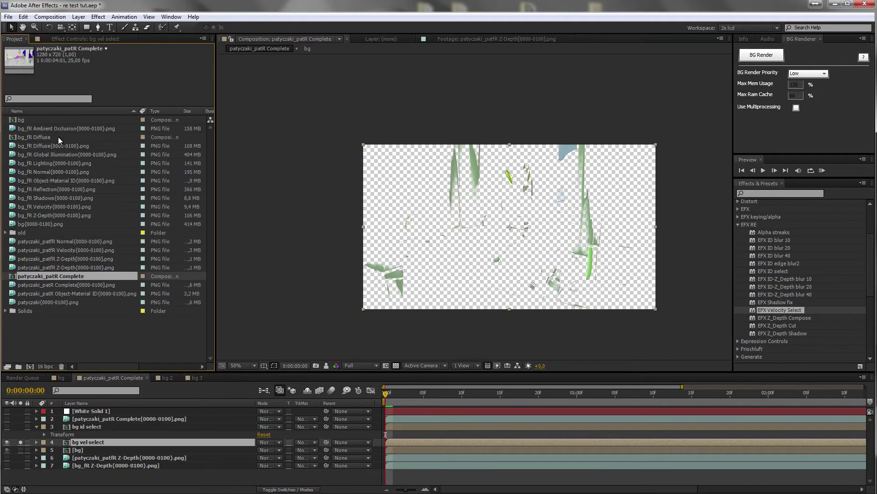
drag(41, 207, 82, 475)
click(20, 473)
click(20, 442)
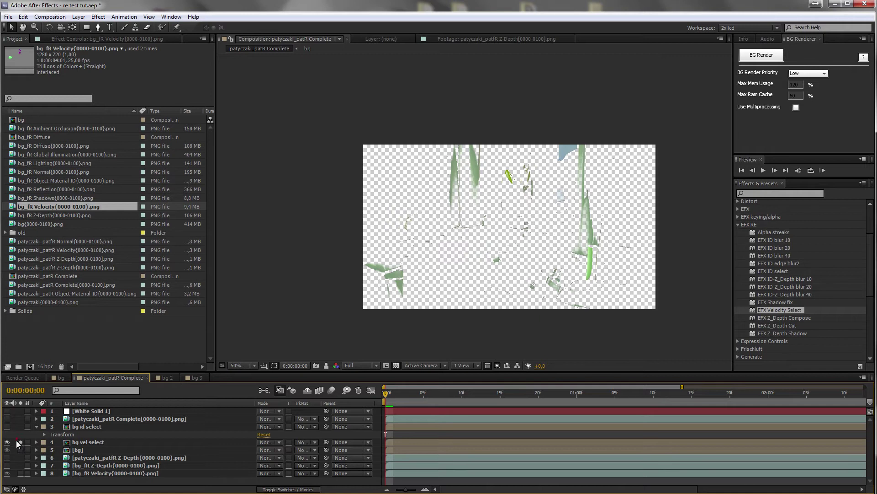
drag(386, 393, 516, 402)
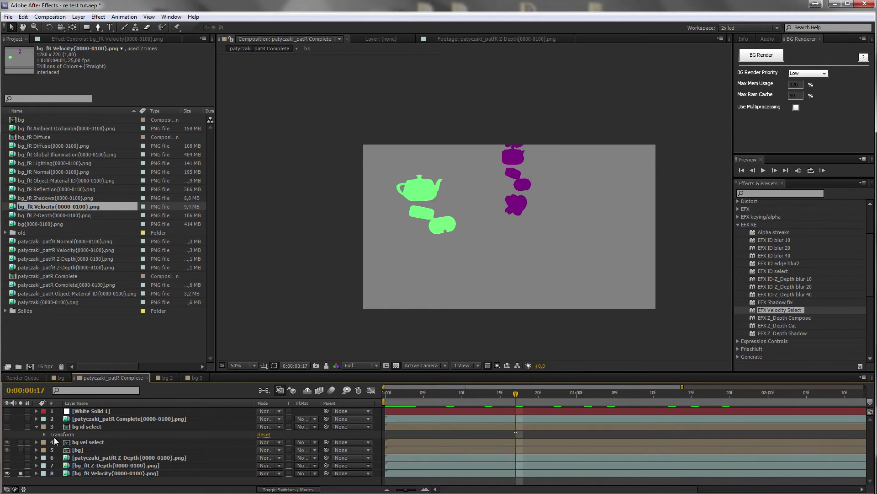
- Unsolo and hide the bg_fR Velocity layer, and bring up the effect settings of the bg vel select layer
click(20, 473)
click(87, 442)
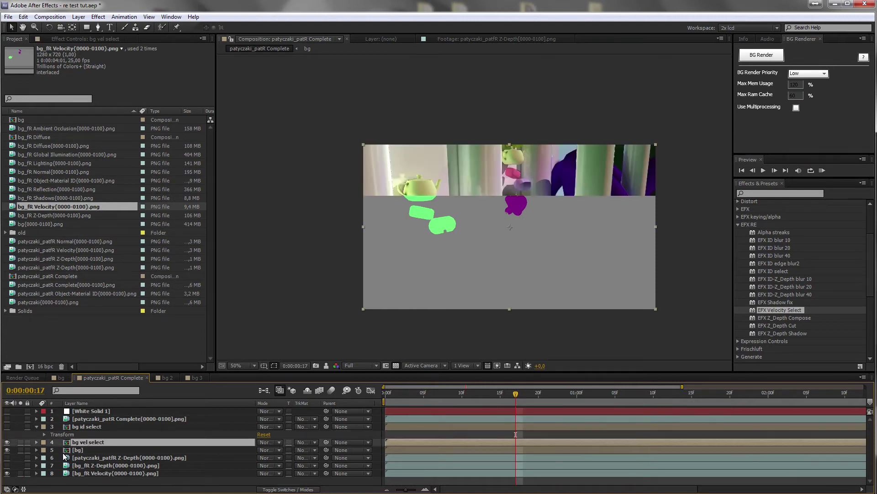
click(94, 39)
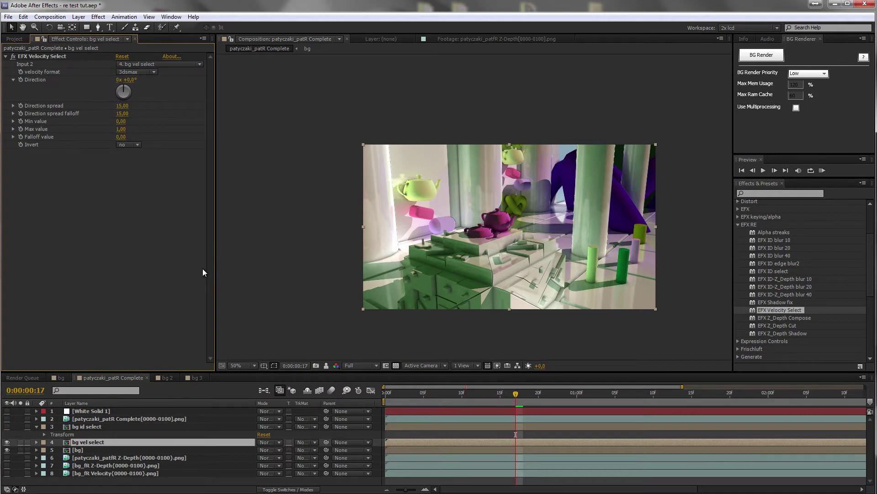
- Open the nested bg composition and disable EFX ID-Z_Depth blur 10 on its bg_fR Reflection layer
double_click(78, 450)
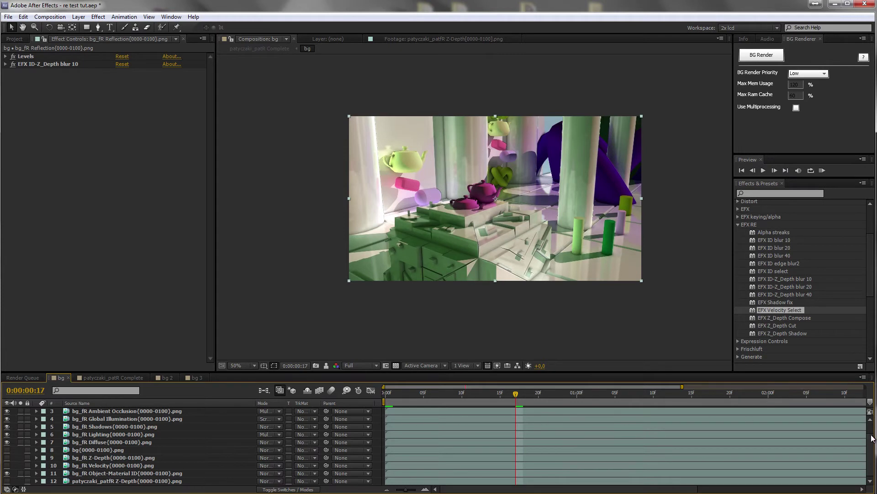
scroll(871, 439, up, 2)
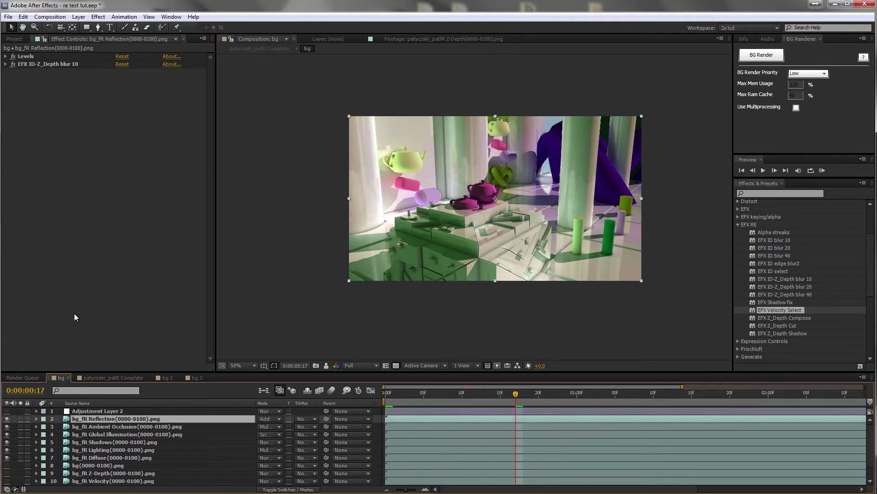
click(13, 64)
key(period)
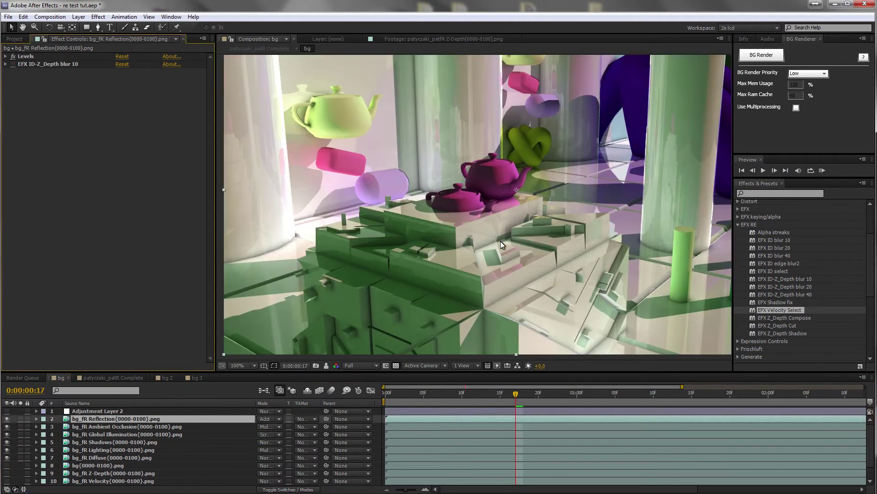
- Back in patyczaki_patR Complete, solo bg vel select and set Input 2 of EFX Velocity Select to bg_fR Velocity(0000-0100).png
click(103, 377)
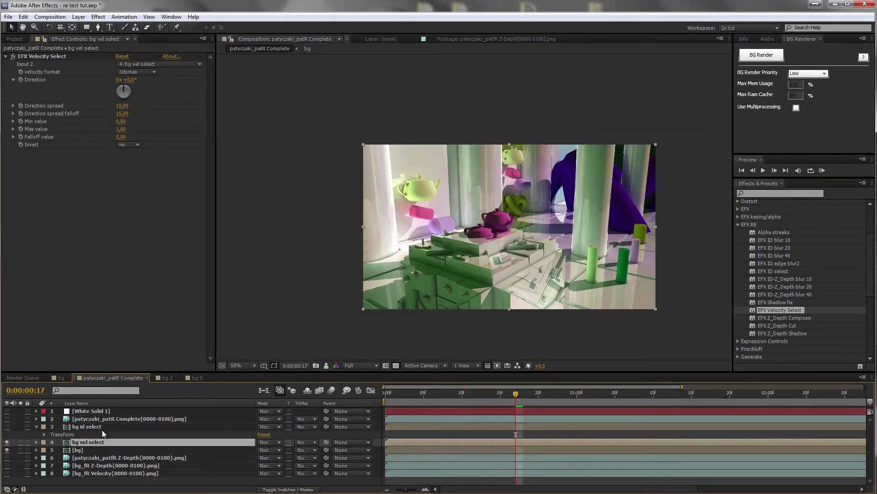
click(21, 442)
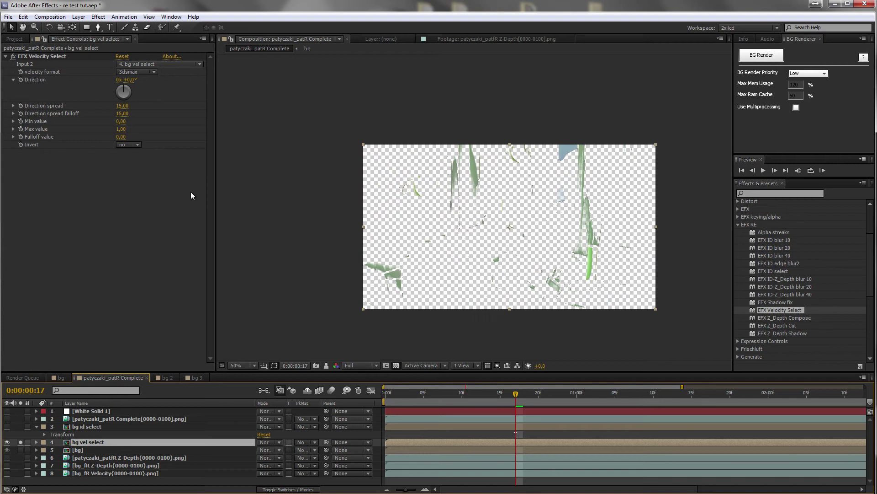
click(170, 64)
click(174, 160)
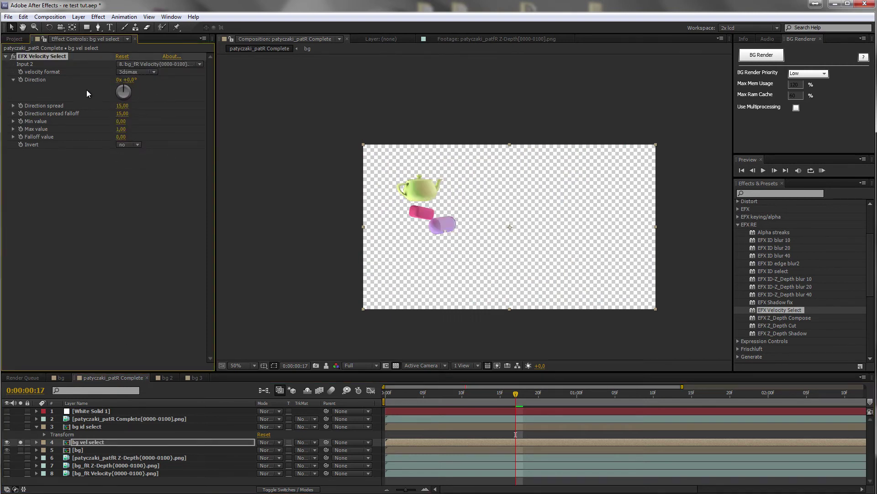
- Try the opposite velocity Direction, review the available velocity formats, and set Direction to 2°
mouse_move(133, 93)
mouse_down()
mouse_move(117, 85)
mouse_move(130, 92)
mouse_move(116, 94)
mouse_move(124, 85)
mouse_move(125, 100)
mouse_move(125, 83)
mouse_move(125, 90)
mouse_up()
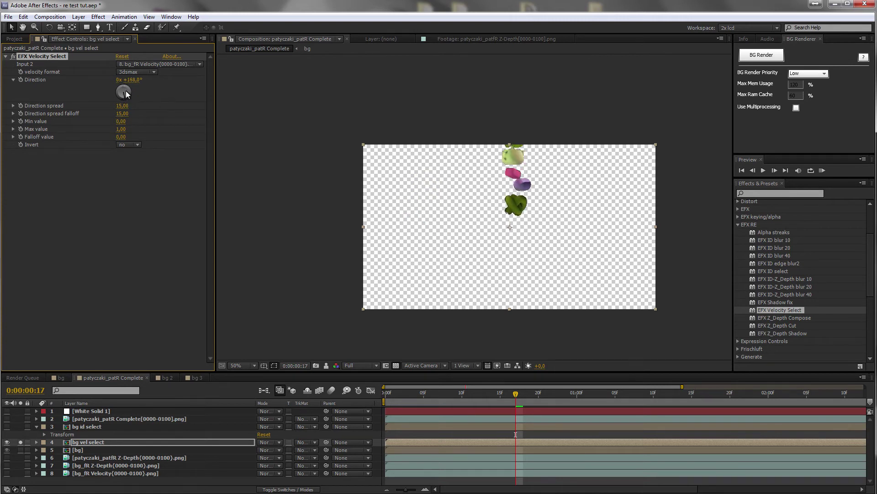
click(127, 74)
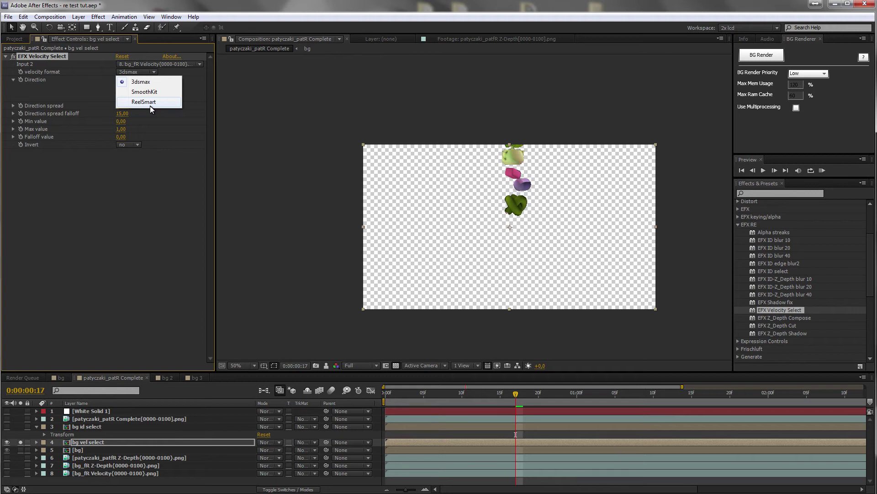
click(147, 129)
mouse_move(125, 99)
mouse_down()
mouse_move(123, 78)
mouse_move(127, 102)
mouse_move(125, 89)
mouse_up()
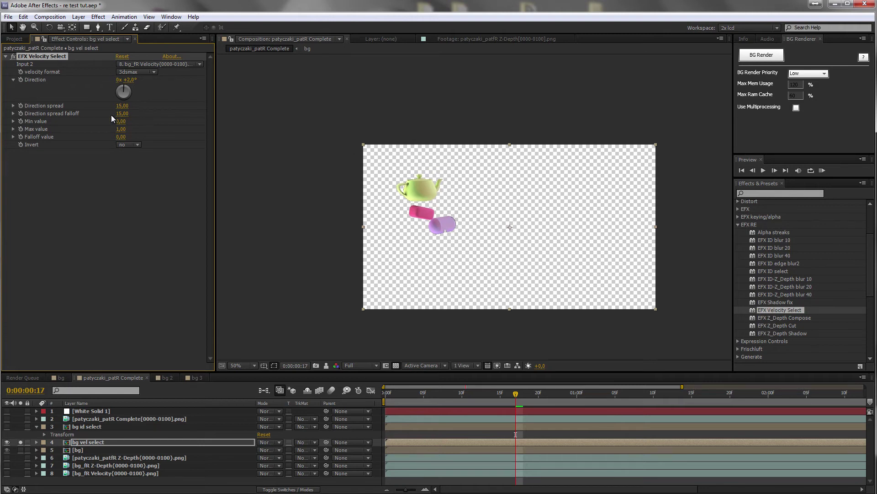
- Try a Direction of -21° with Direction spread at 9.63 and Direction spread falloff at 10.59 in EFX Velocity Select
click(13, 106)
click(13, 126)
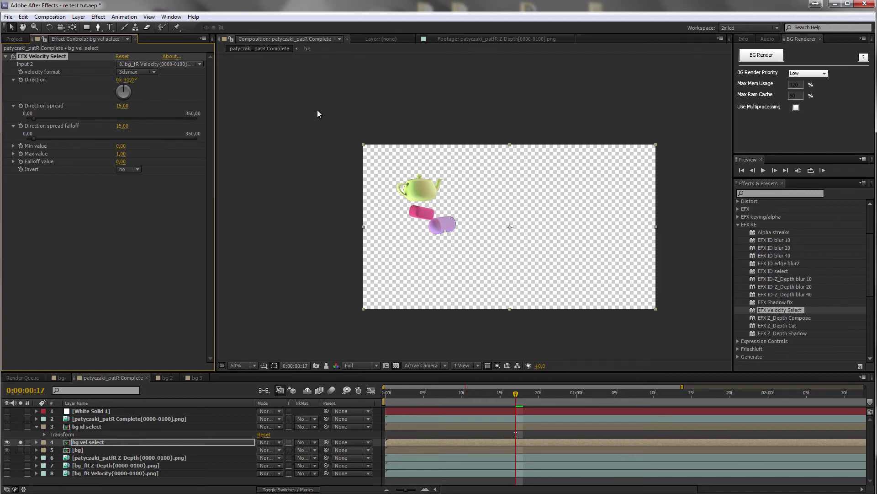
drag(123, 80, 118, 80)
mouse_move(31, 118)
mouse_down()
mouse_move(24, 138)
mouse_move(34, 119)
mouse_up()
drag(34, 119, 31, 120)
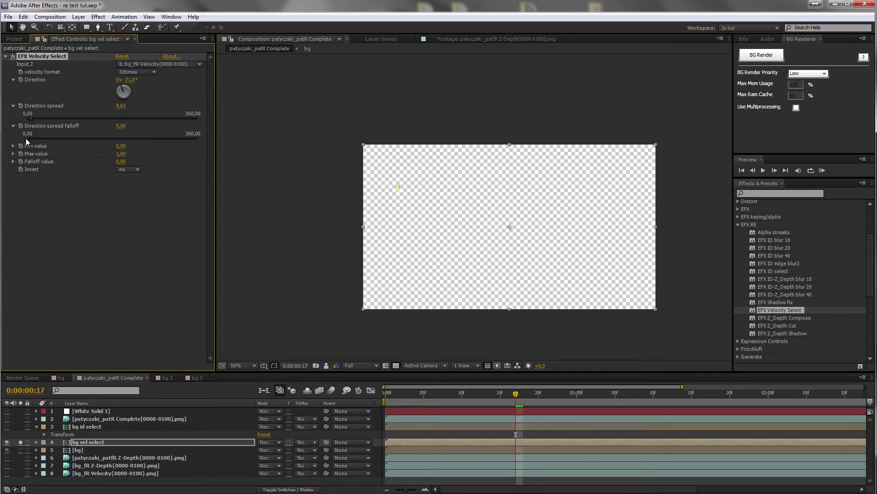
drag(28, 138, 32, 138)
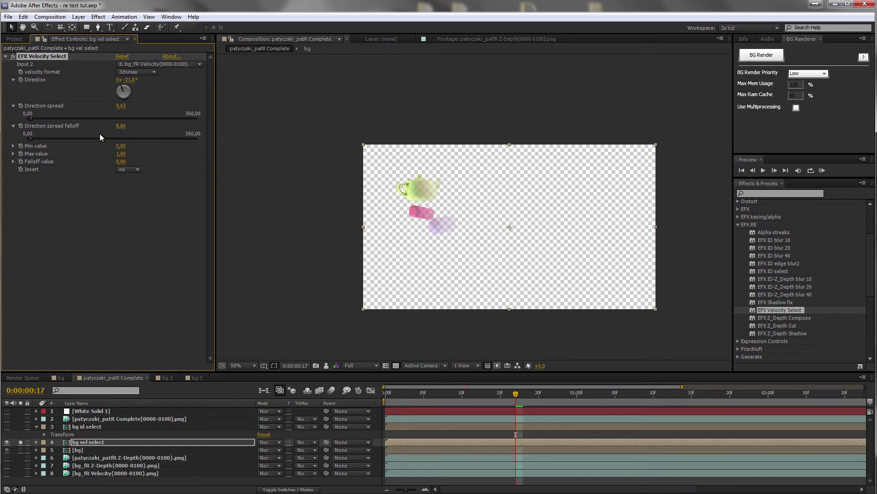
drag(33, 137, 30, 138)
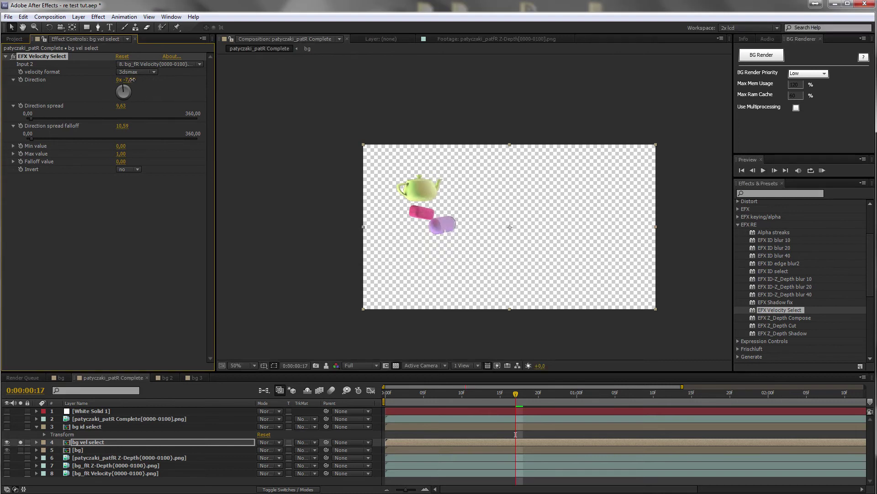
- Set Direction to 181° to select the oppositely moving objects, and raise the Min value to 0.20
drag(130, 90, 124, 106)
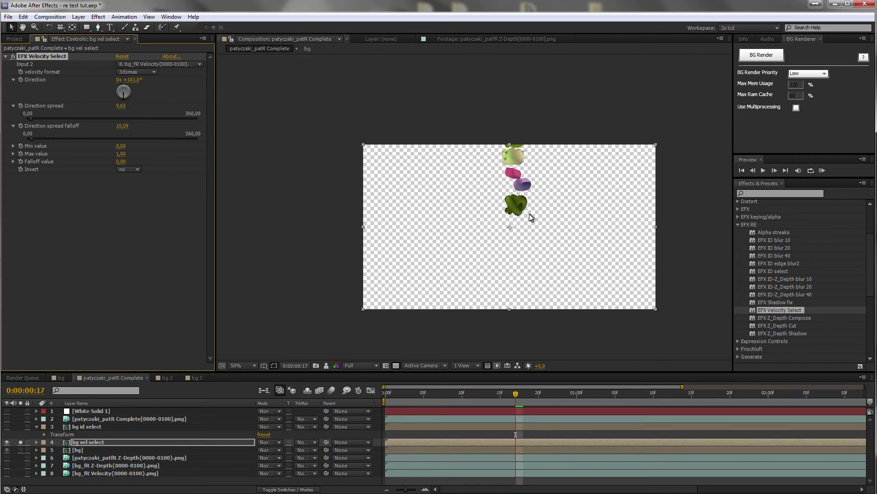
scroll(526, 197, up, 2)
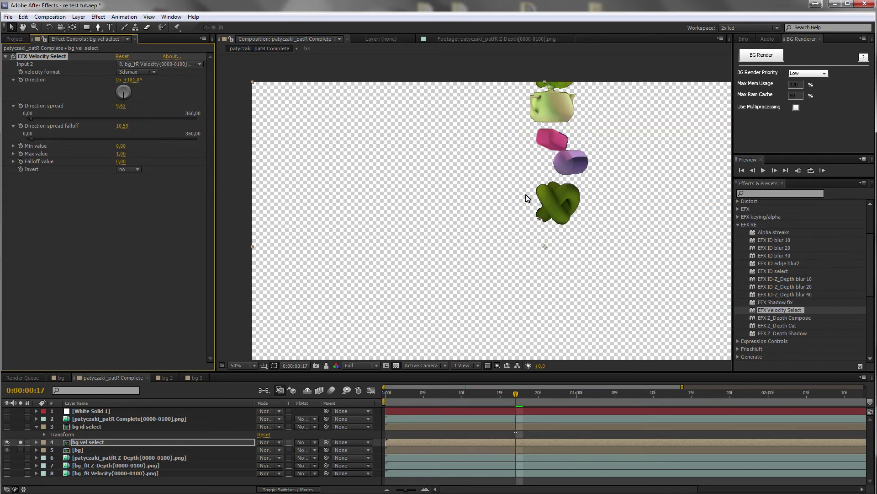
click(13, 146)
click(13, 166)
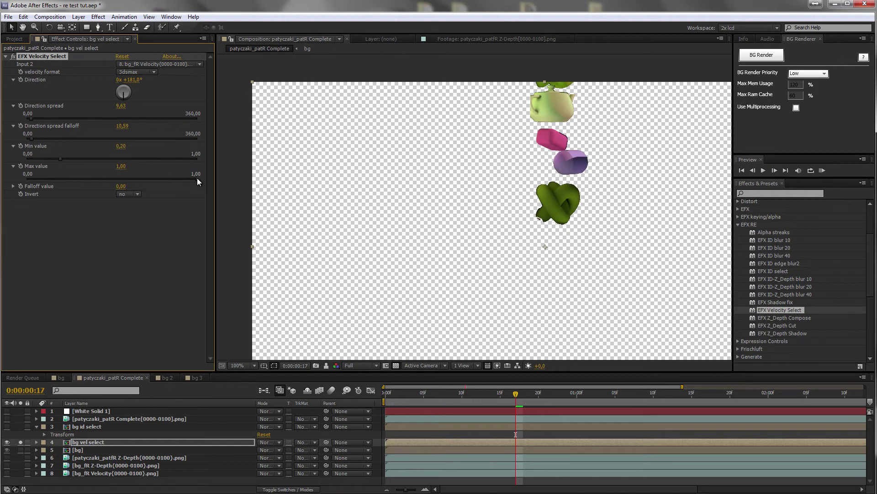
- Try a Max value of 0.96, and restore Max value to 1.00 and Min value to 0.00
drag(197, 179, 192, 178)
drag(127, 179, 202, 180)
drag(196, 178, 190, 178)
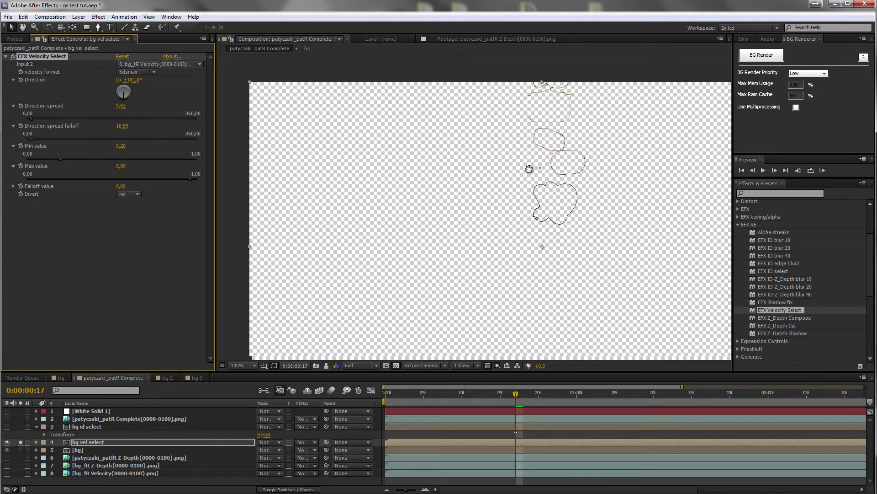
scroll(529, 168, right, 1)
click(530, 171)
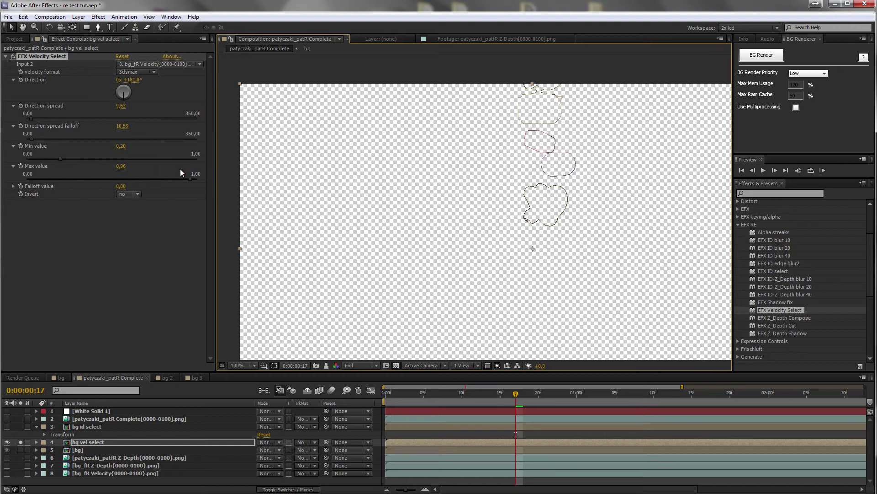
drag(203, 180, 207, 178)
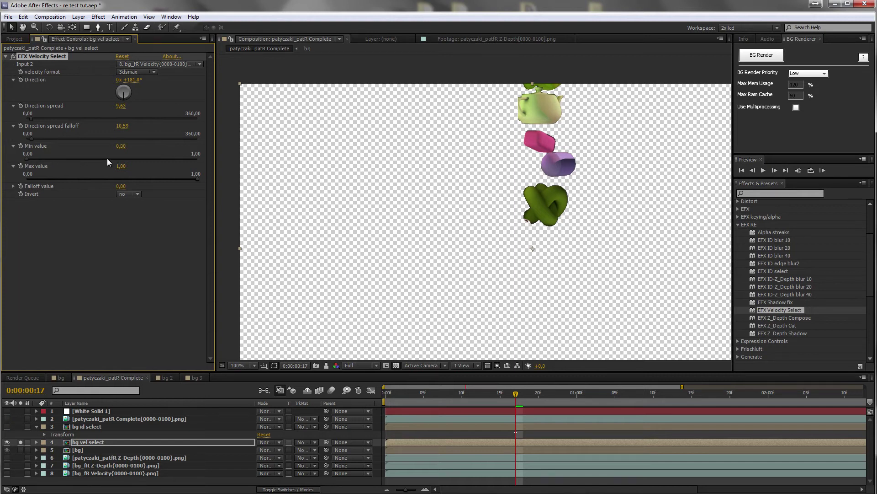
- Set Direction spread and Direction spread falloff to 0.00 and raise the Min value to 0.27 to select all moving objects
drag(444, 162, 429, 139)
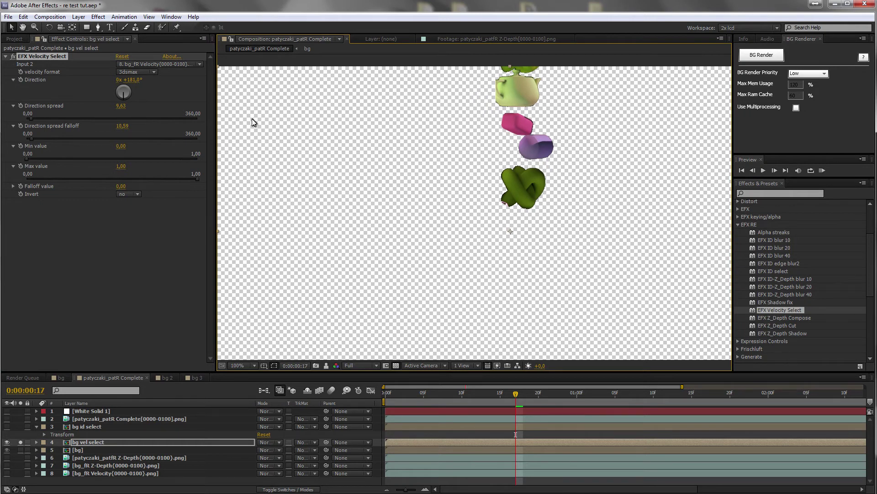
drag(26, 119, 18, 140)
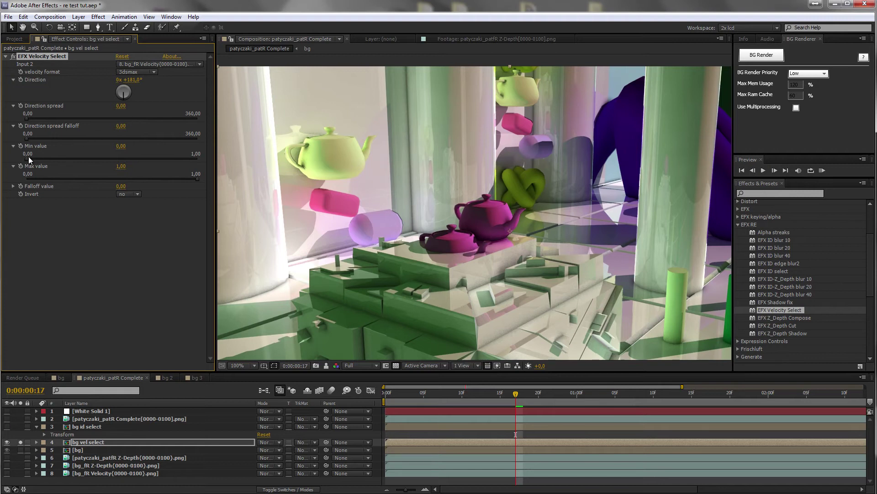
drag(26, 158, 29, 158)
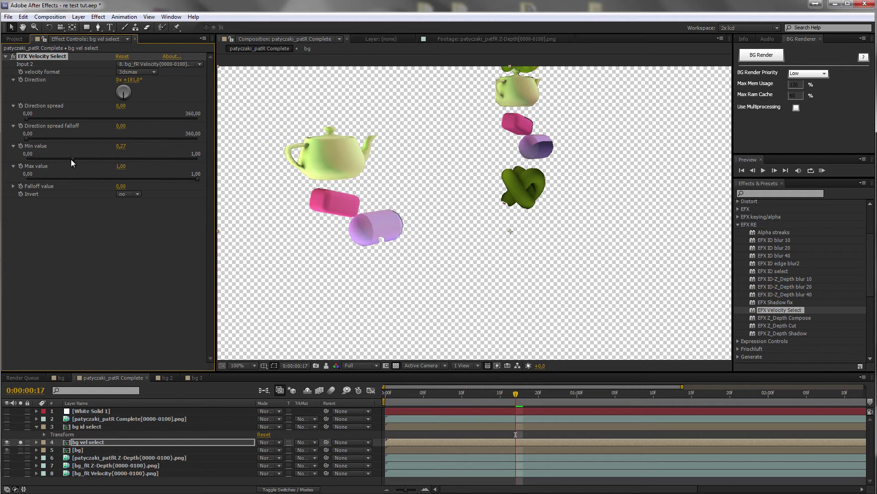
- At 0:00:01:08, set EFX Velocity Select's Direction to -1°, Direction spread to 25.03 and Direction spread falloff to 35.61
drag(516, 394, 584, 394)
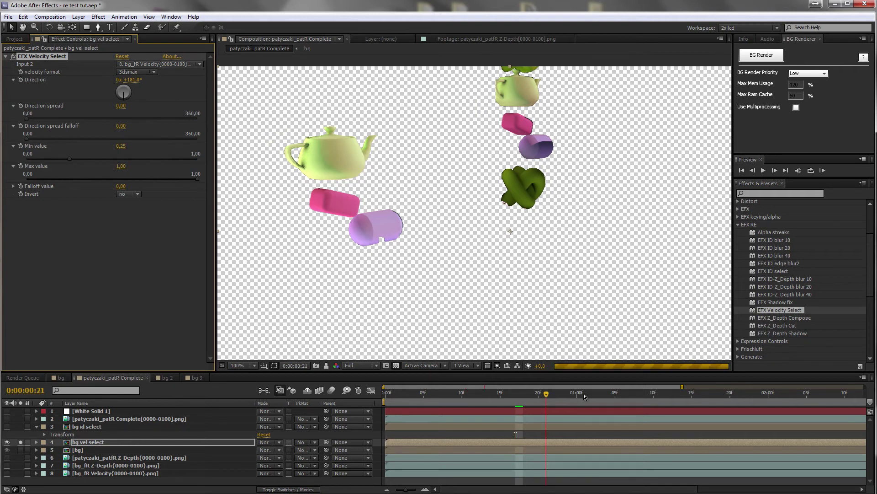
click(637, 390)
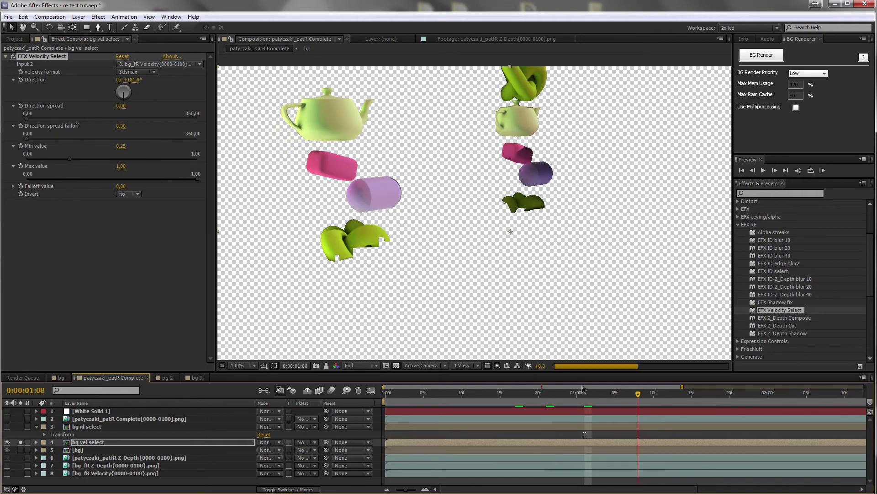
key(comma)
key(comma)
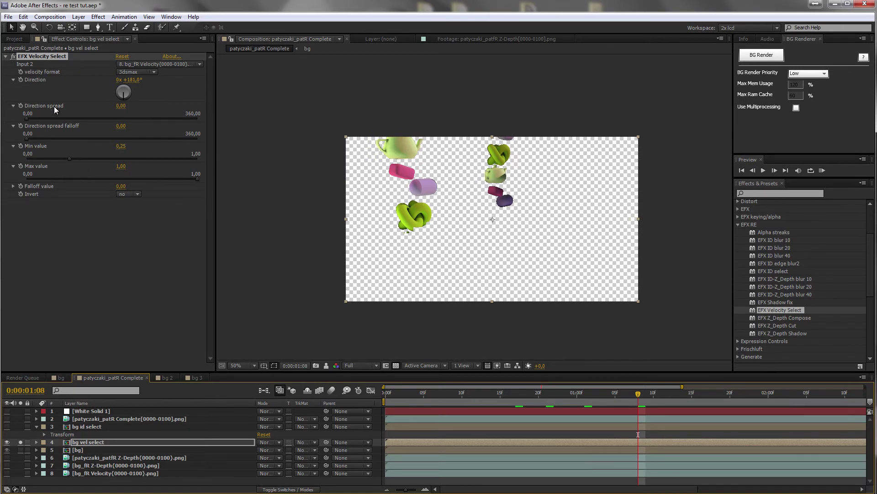
drag(129, 88, 107, 90)
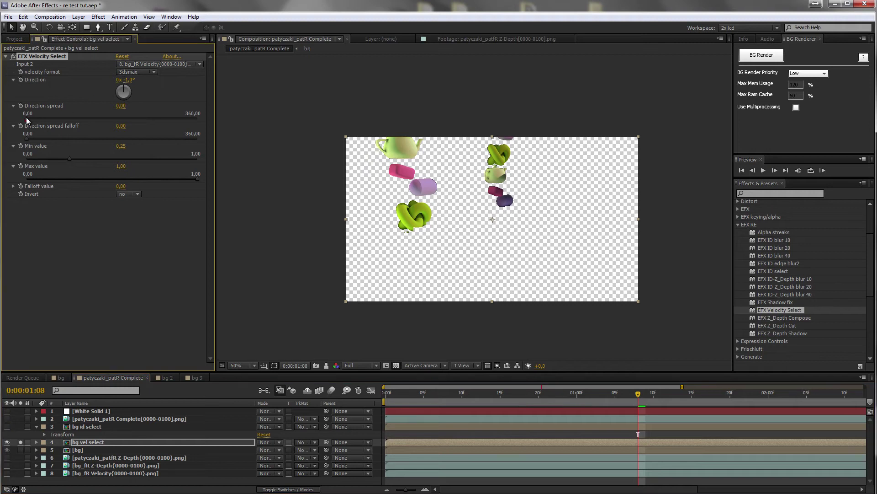
drag(26, 118, 32, 117)
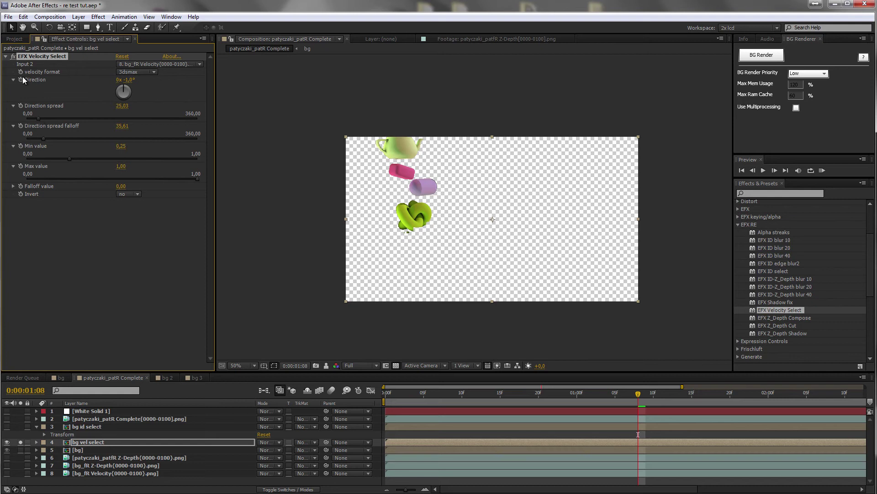
- Turn off solo for the bg vel select layer and add a Levels effect to it
click(6, 56)
click(20, 442)
right_click(71, 182)
mouse_move(117, 271)
click(226, 491)
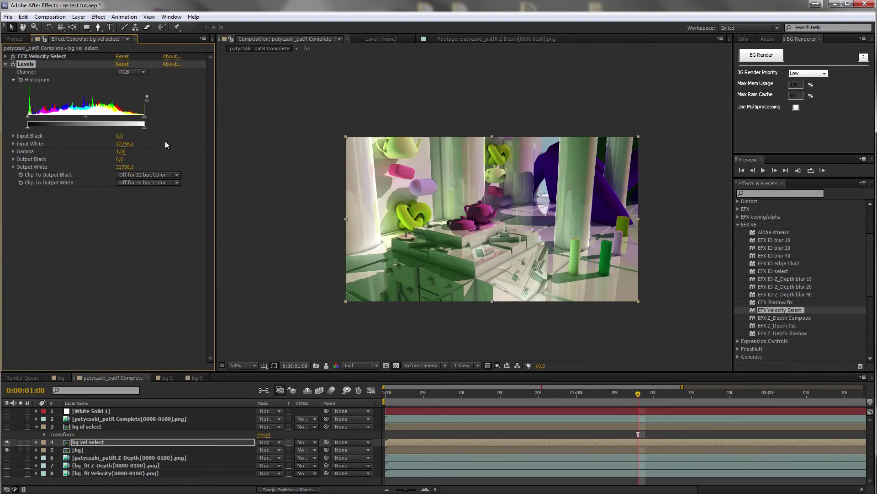
- Brighten the velocity-selected objects in Levels with Gamma 1.75 and Input White 22487
mouse_move(83, 116)
mouse_down()
mouse_move(60, 114)
mouse_move(73, 113)
mouse_up()
drag(144, 116, 108, 115)
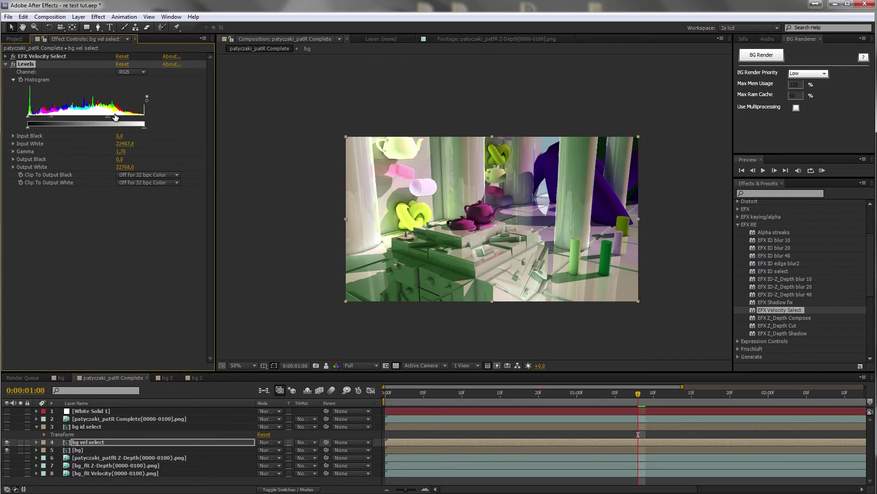
click(6, 64)
- Add Matte Choker to bg vel select with Gray Level Softness 1 at 34% and Choke 1 at 21
key(period)
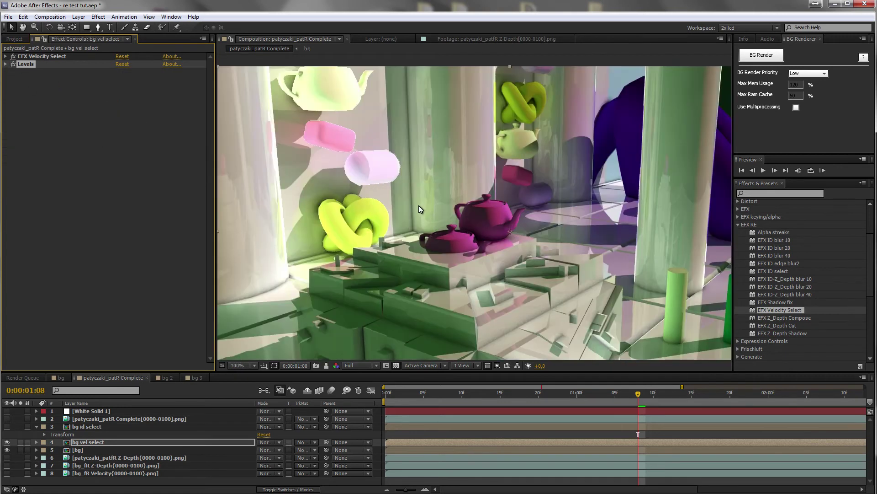
right_click(87, 92)
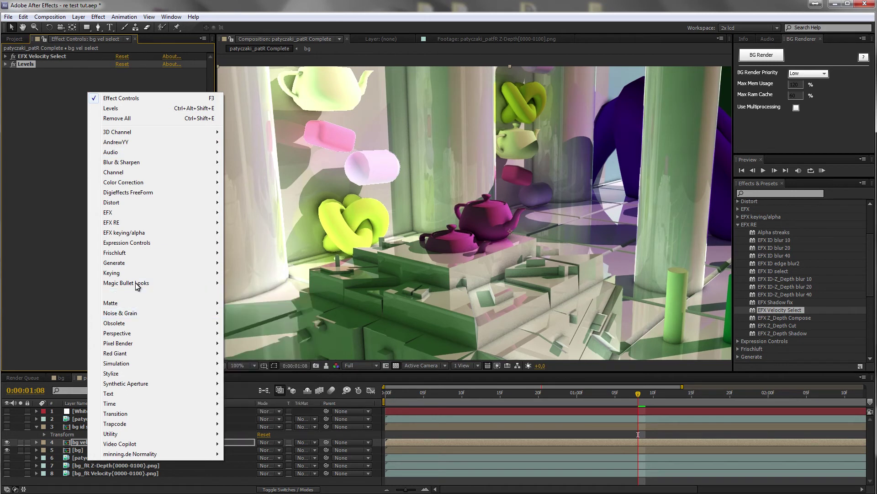
mouse_move(137, 298)
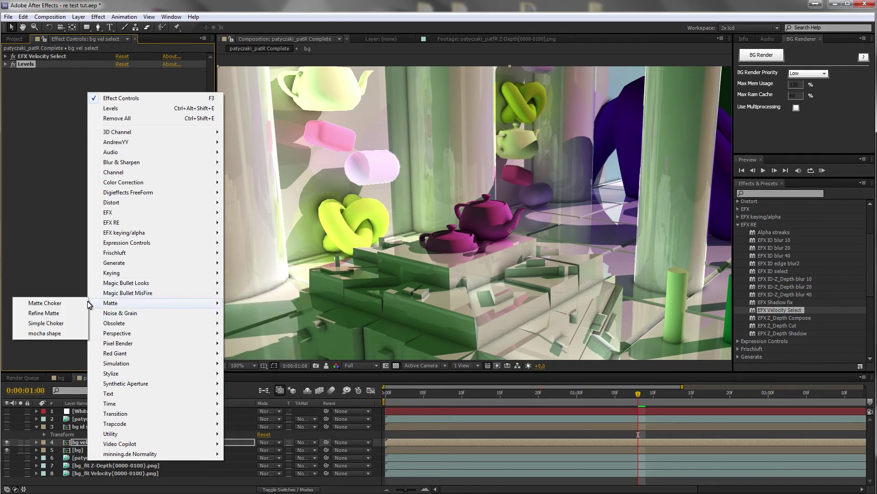
click(73, 302)
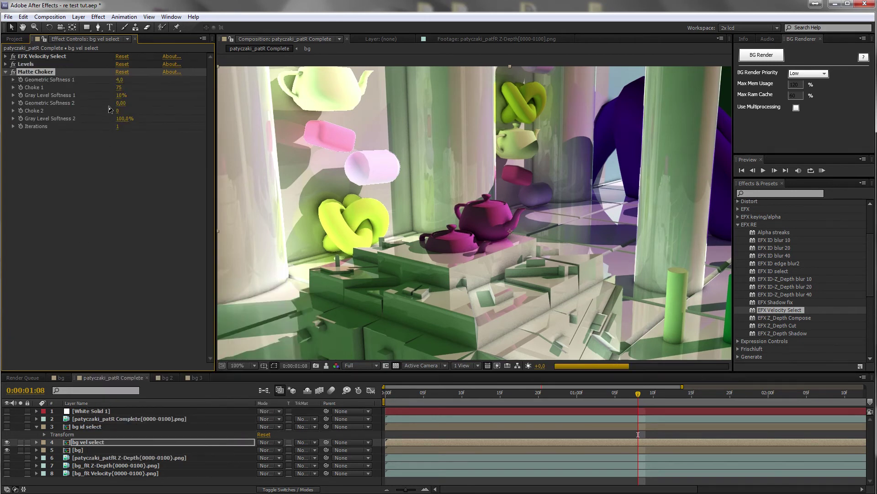
drag(120, 95, 134, 93)
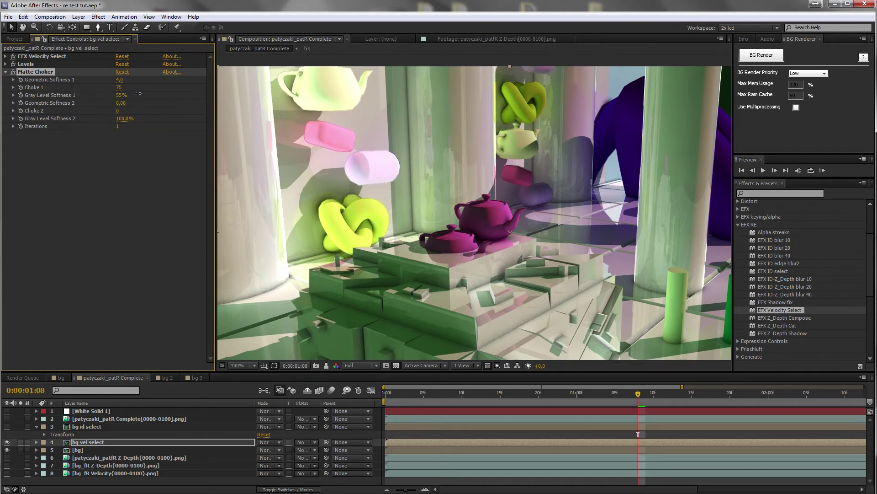
scroll(416, 128, down, 2)
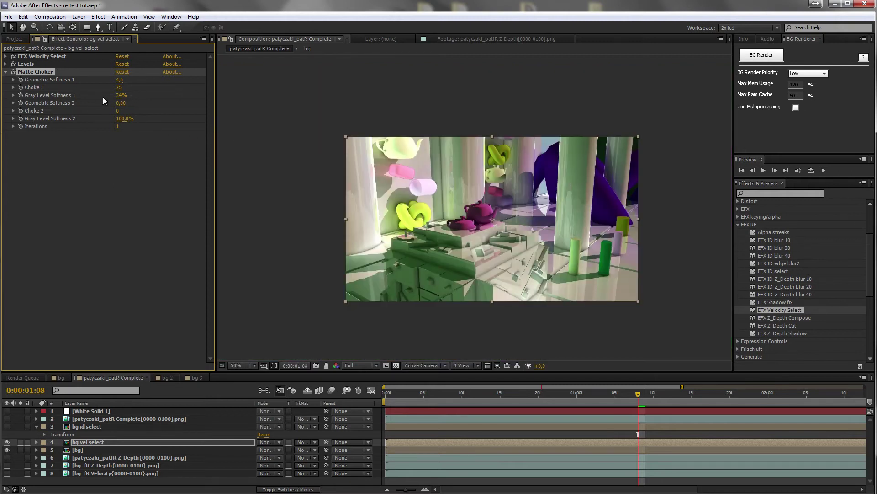
drag(119, 88, 88, 86)
drag(7, 441, 6, 450)
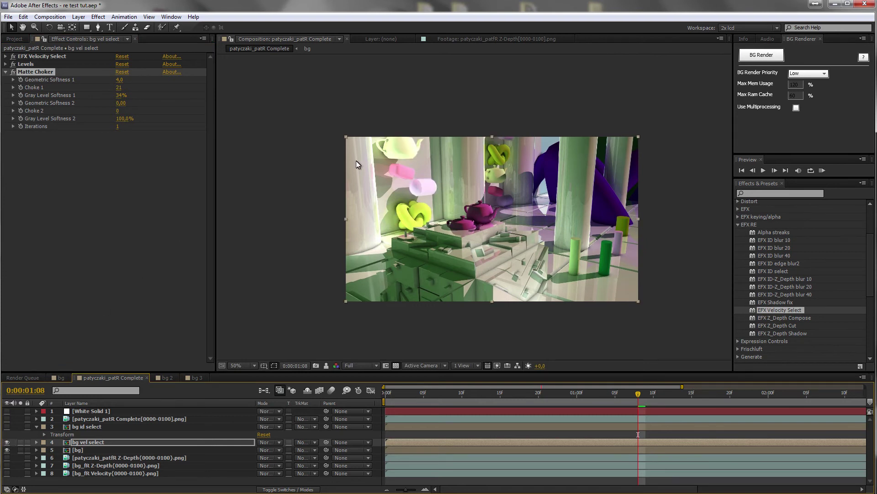
- Show and solo the bg id select layer and apply the EFX ID select effect to it
click(90, 426)
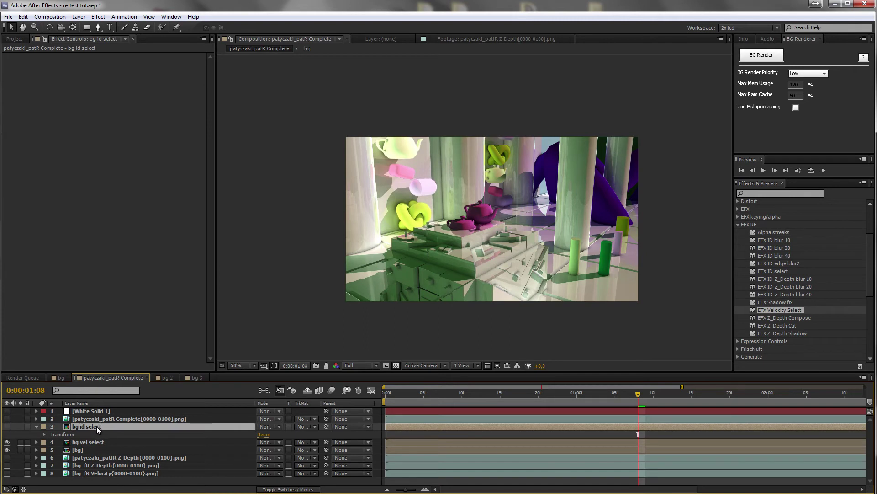
click(7, 426)
drag(774, 271, 103, 264)
click(171, 64)
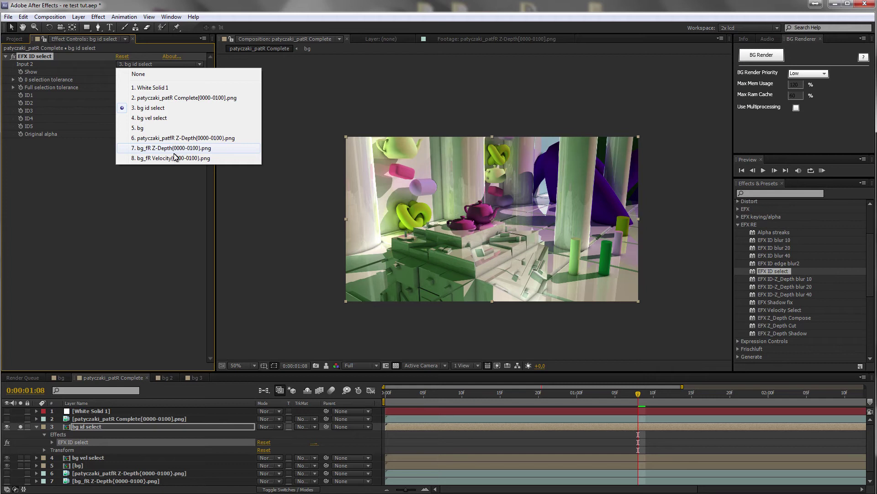
click(163, 181)
- Add the bg_fR Object-Material ID sequence to the end of the composition's layer stack and hide it
key(ctrl+0)
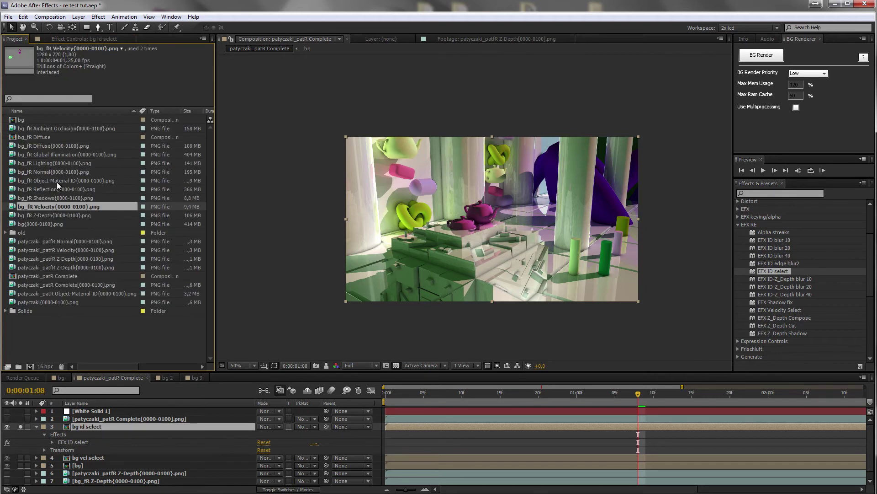
drag(47, 181, 110, 480)
click(20, 480)
click(7, 481)
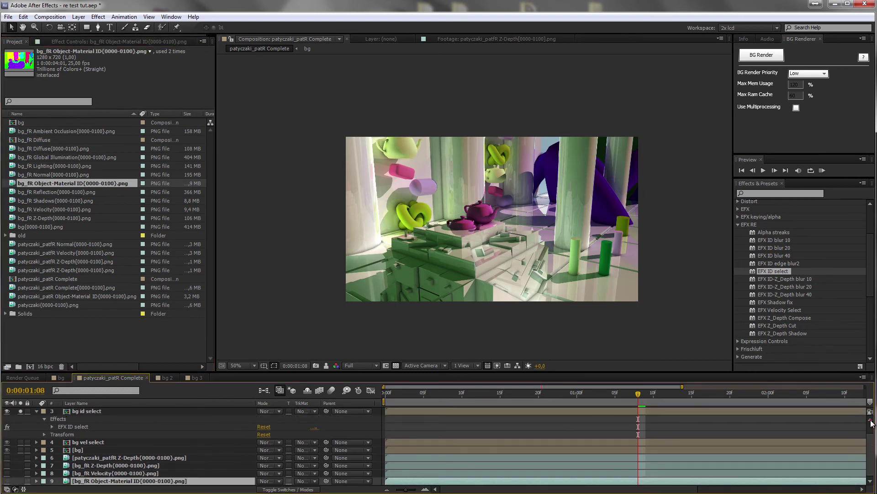
scroll(859, 452, up, 2)
- Set Input 2 of EFX ID select on bg id select to the bg_fR Object-Material ID layer
click(70, 426)
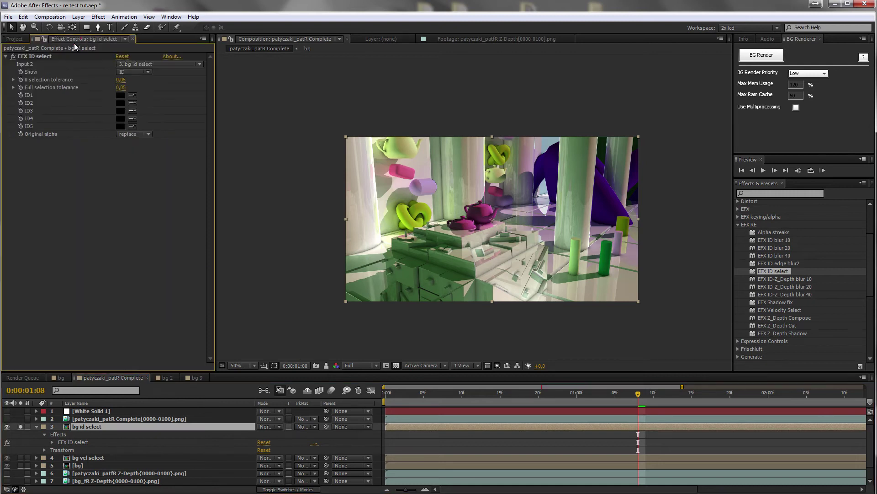
click(157, 64)
click(170, 169)
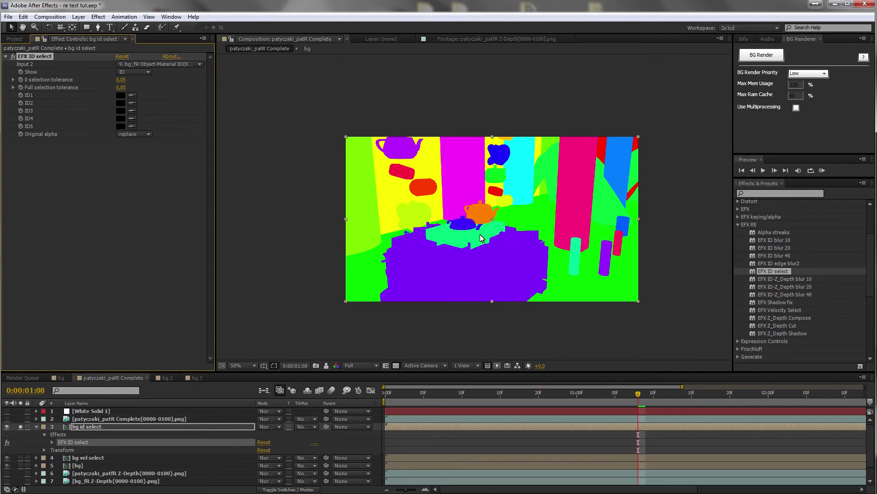
- Assign the ID colors of the pedestal base, its upper block and the front teapot to ID1, ID2 and ID3
click(454, 265)
click(445, 233)
click(463, 224)
drag(518, 250, 491, 247)
scroll(490, 244, up, 1)
scroll(507, 181, up, 1)
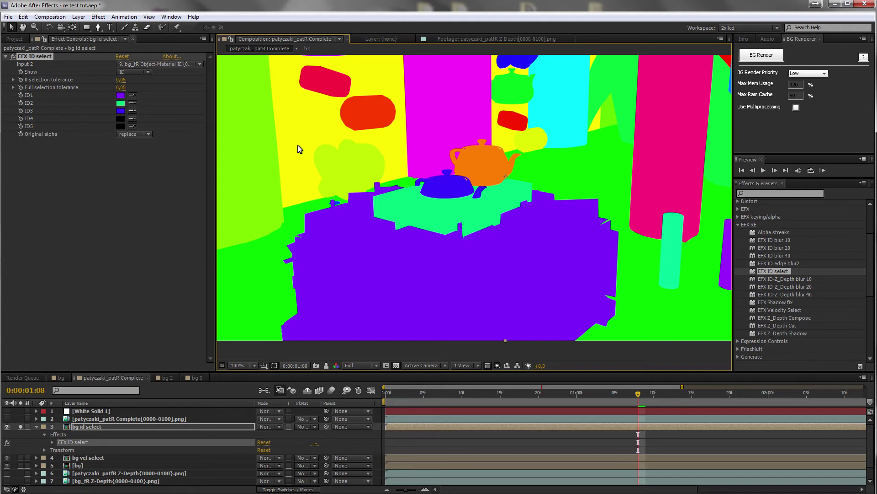
- Switch the Show option of EFX ID select to Final to isolate the chosen objects
click(134, 73)
click(126, 100)
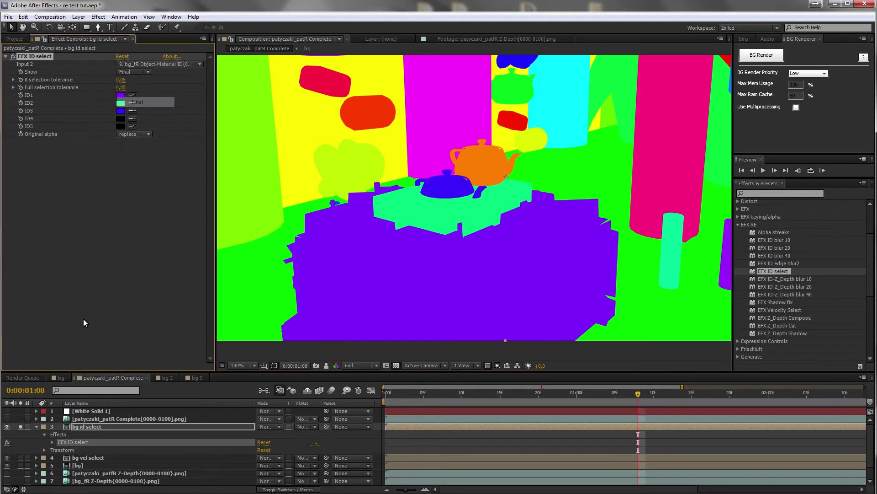
drag(486, 229, 506, 211)
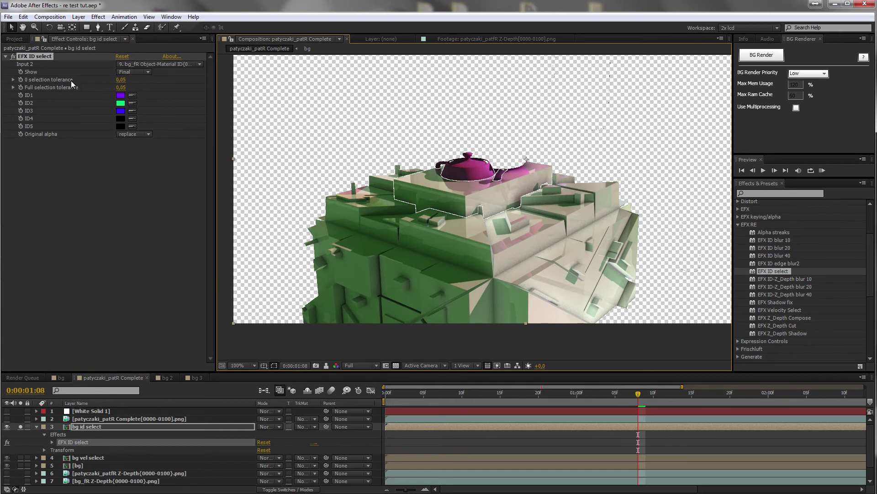
- Try different selection tolerances against the edge streaks, ending with 0 selection tolerance at 0.06
click(14, 80)
click(13, 98)
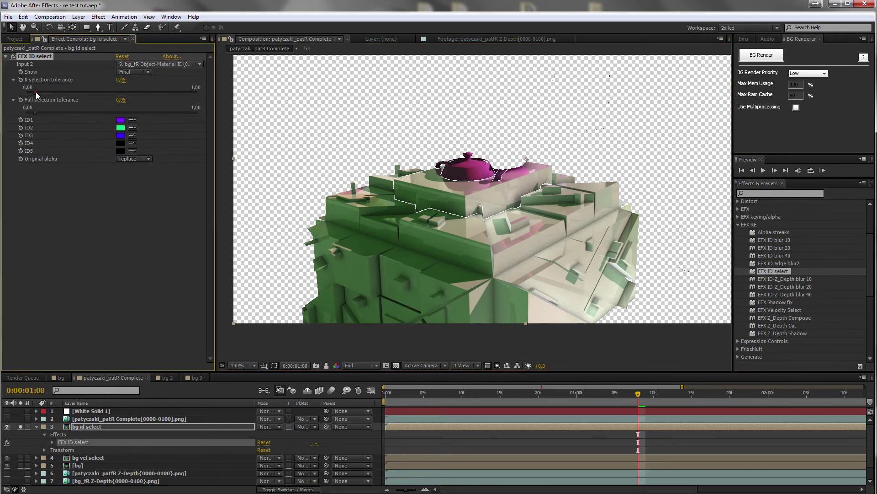
mouse_move(42, 91)
mouse_down()
mouse_move(61, 92)
mouse_move(38, 92)
mouse_up()
mouse_move(42, 92)
mouse_down()
mouse_move(130, 100)
mouse_move(42, 100)
mouse_up()
drag(38, 96, 35, 92)
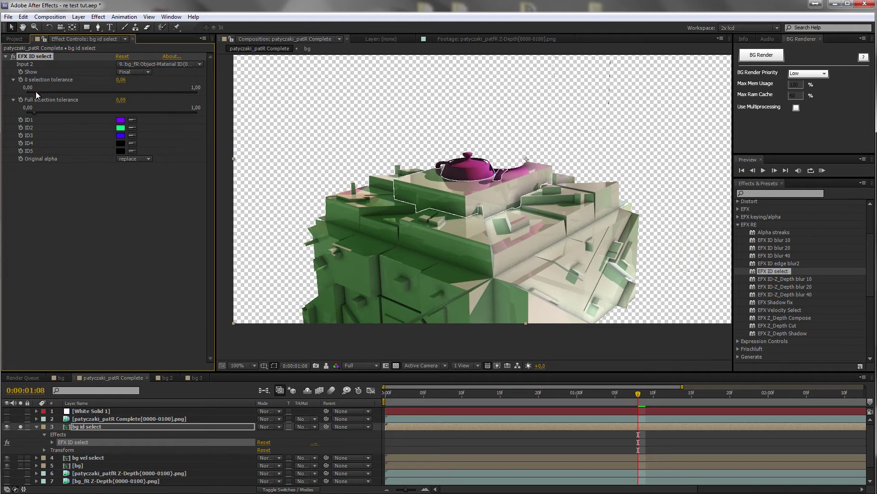
- Apply Alpha streaks in 2 pixel mode to bg id select and duplicate the effect to clean the alpha edges
click(6, 57)
mouse_move(774, 233)
mouse_down()
mouse_move(595, 221)
mouse_move(89, 133)
mouse_up()
click(132, 72)
click(135, 91)
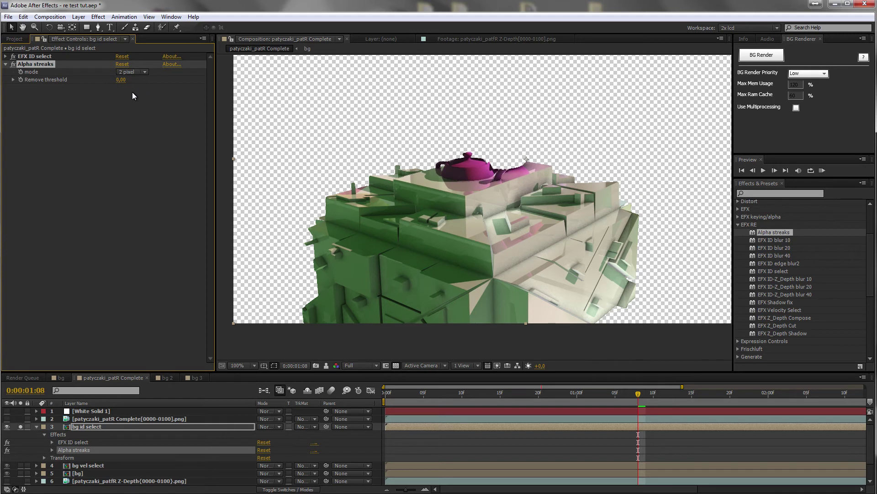
key(ctrl+d)
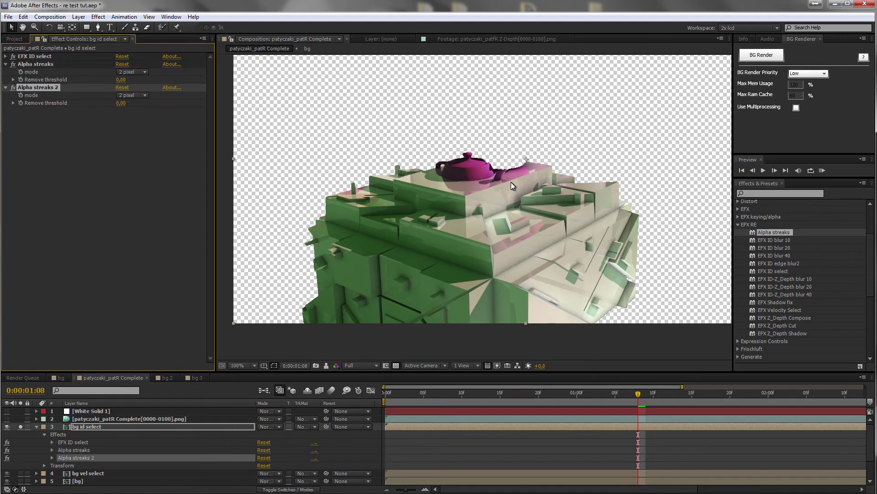
- Turn off solo for the bg id select layer and add a Levels effect after the Alpha streaks effects
drag(512, 190, 521, 160)
key(Return)
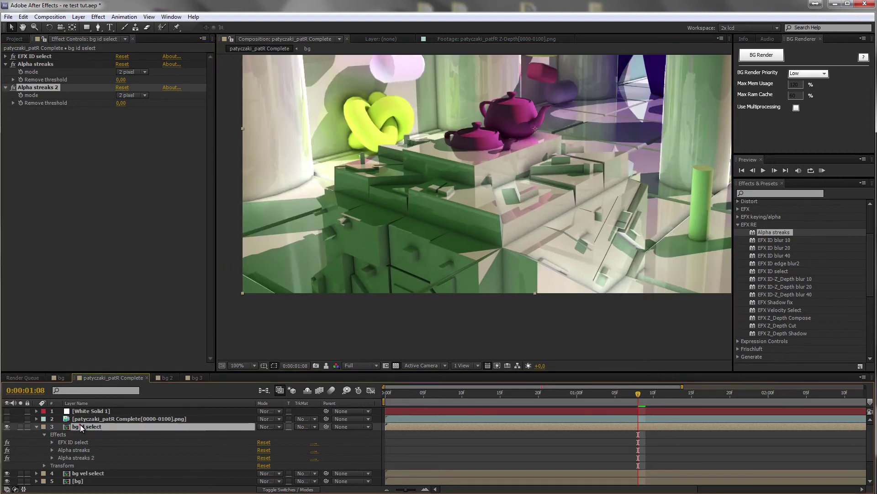
key(comma)
key(ctrl+grave)
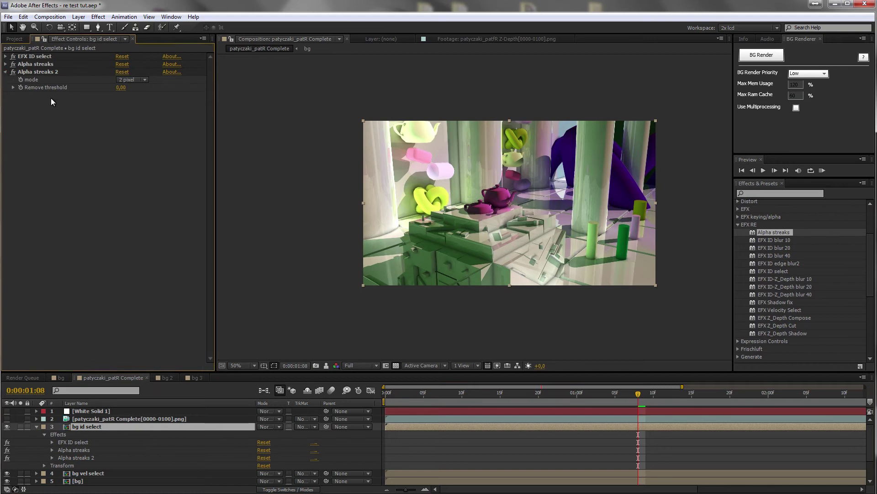
right_click(69, 105)
mouse_move(137, 195)
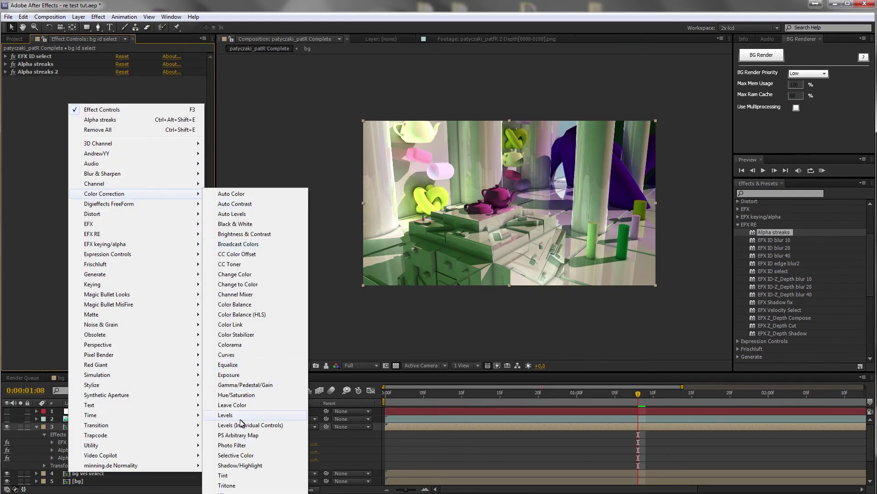
click(231, 415)
- Tint the ID-selected objects in the Levels Red channel with Red Gamma 3.09 and Red Output White 9123.6
click(137, 88)
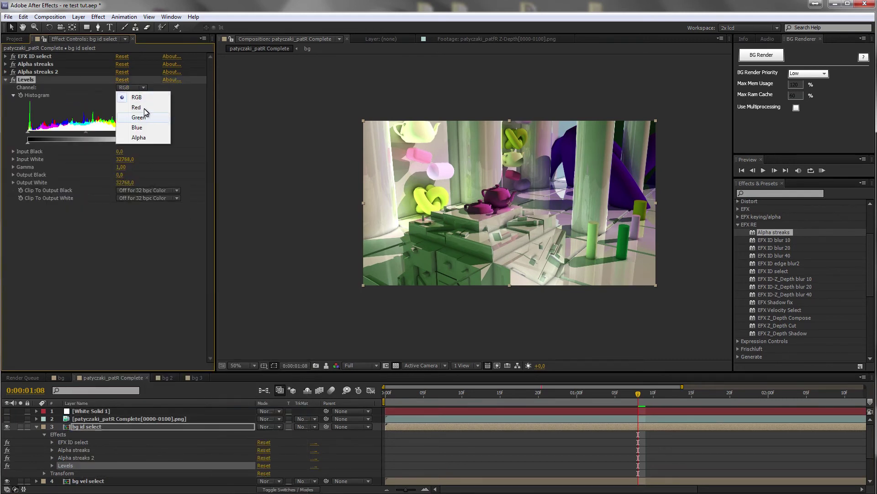
click(132, 103)
drag(68, 130, 41, 125)
drag(144, 143, 59, 139)
scroll(475, 232, up, 2)
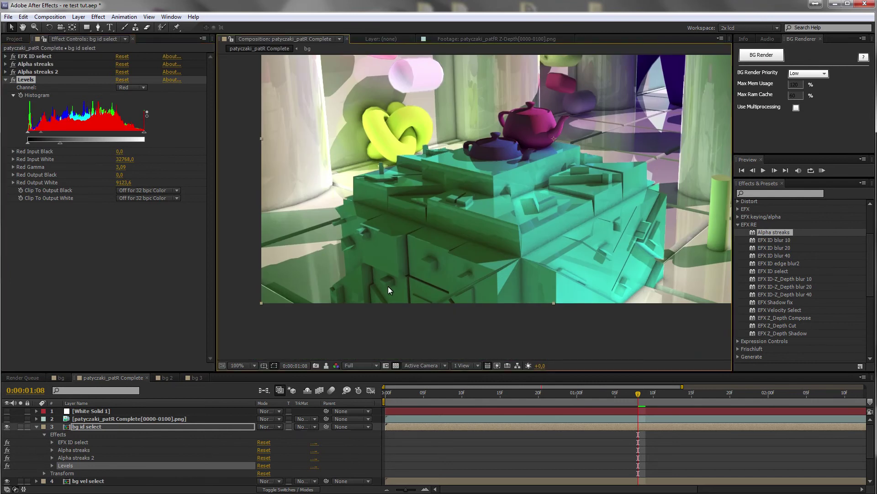
click(6, 80)
- Duplicate the bg layer and place the copy directly above bg id select
click(37, 427)
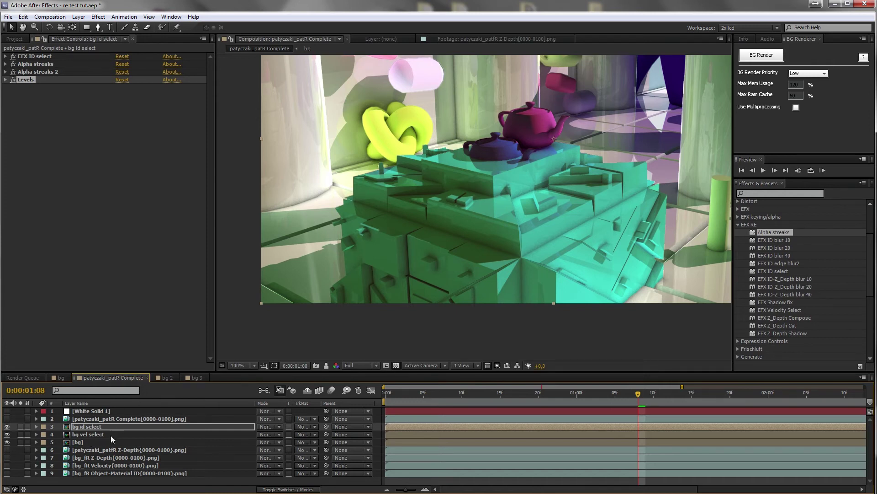
click(84, 441)
key(ctrl+d)
drag(87, 442, 86, 420)
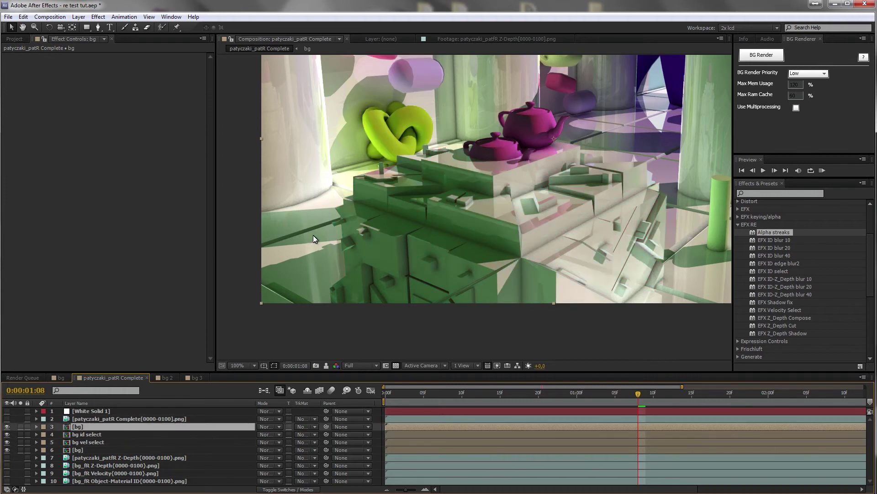
- Solo the new bg copy, apply EFX Z_Depth Cut to it and set Input 2 to bg_fR Z-Depth(0000-0100).png
click(20, 426)
click(797, 326)
drag(755, 326, 118, 229)
click(127, 64)
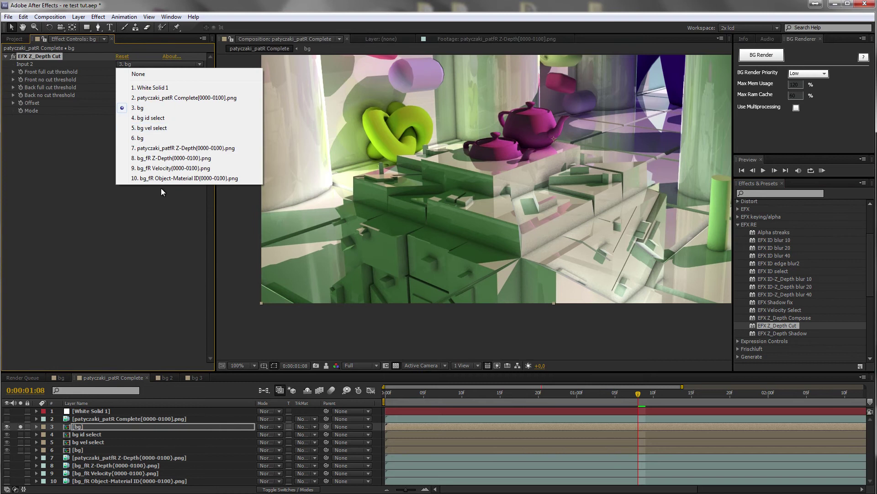
click(177, 159)
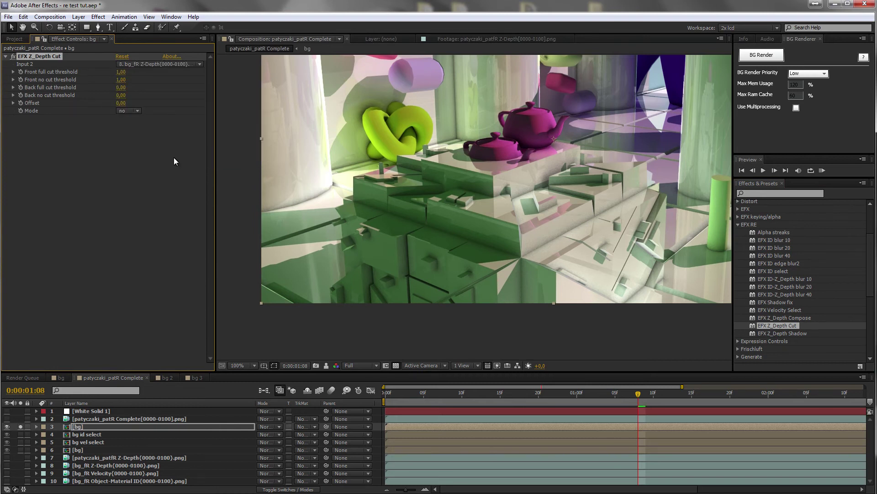
- Cut away the nearest objects with Front full cut threshold 0.88 and Front no cut threshold 0.87
click(13, 72)
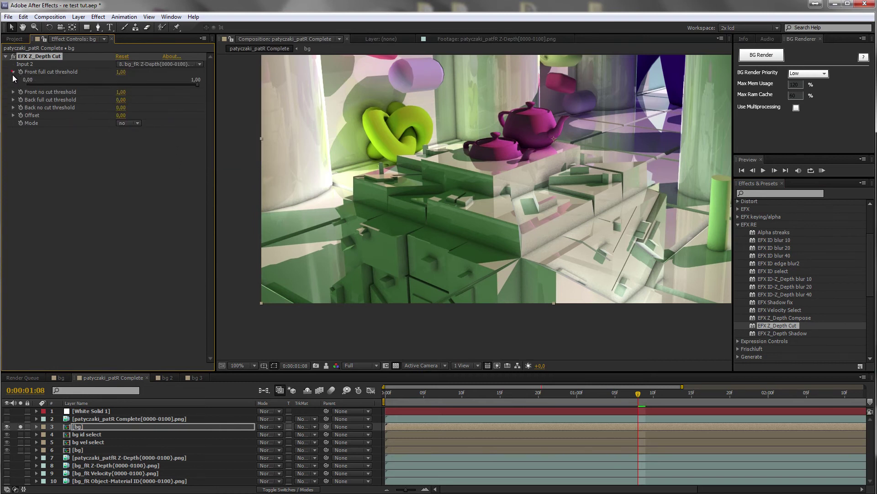
click(13, 92)
click(13, 112)
click(13, 132)
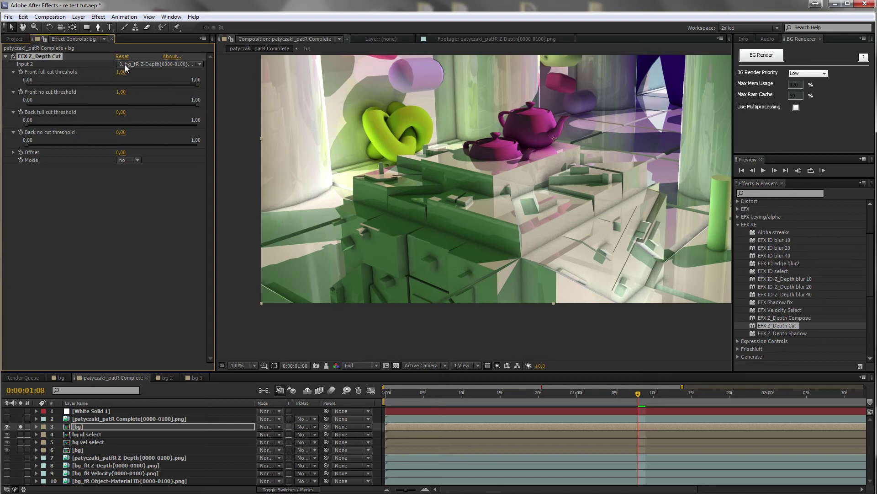
drag(121, 75, 177, 82)
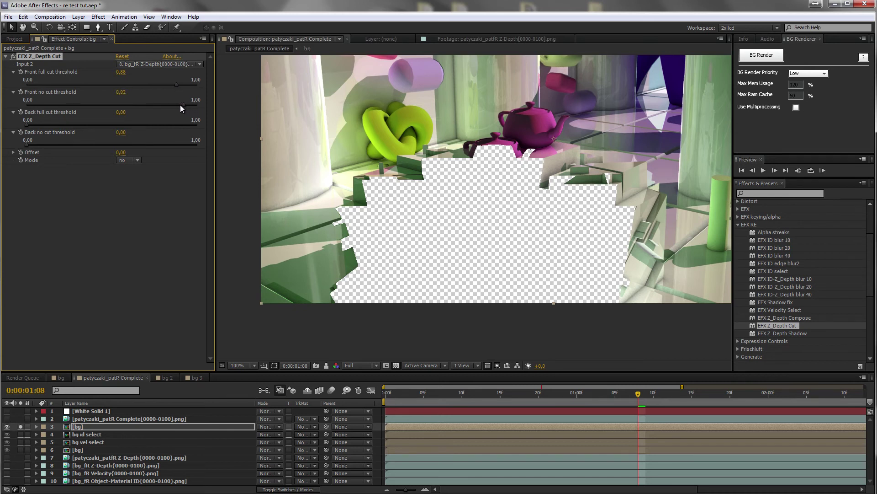
drag(176, 106, 176, 103)
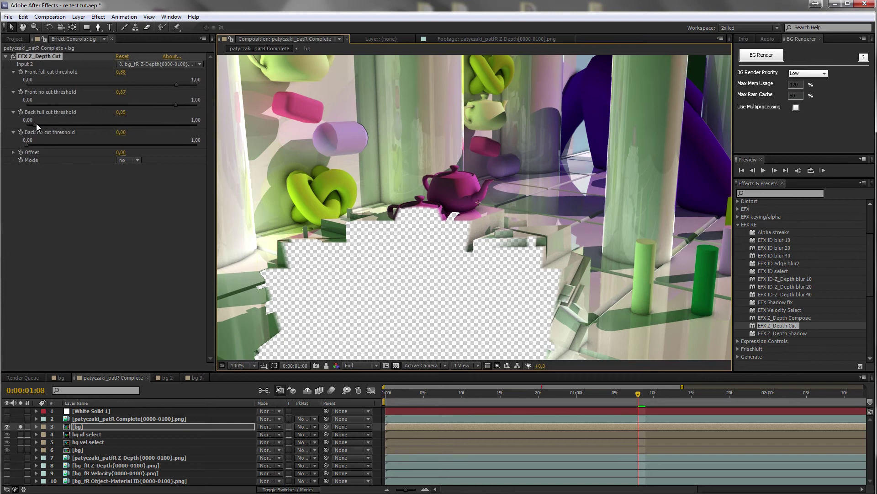
- Cut the distant background with Back full cut threshold 0.55 and Back no cut threshold 0.58, and shift Offset to -0.07
drag(43, 123, 120, 128)
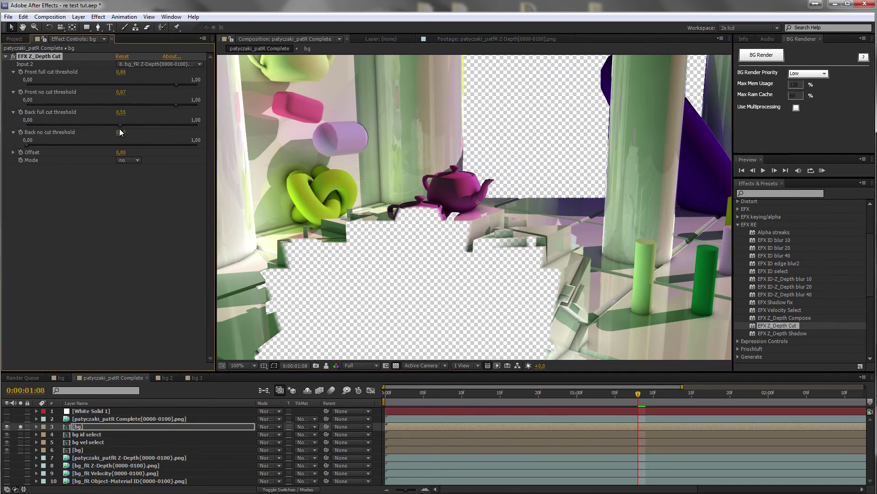
drag(117, 144, 126, 144)
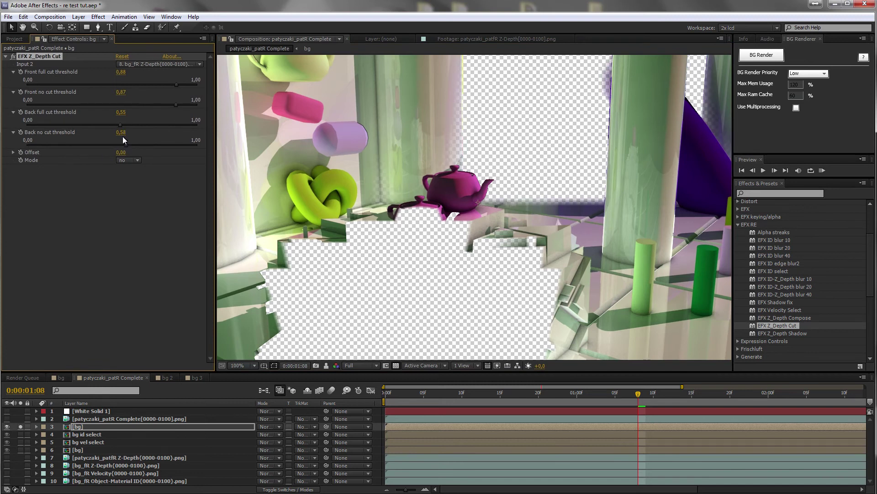
click(12, 152)
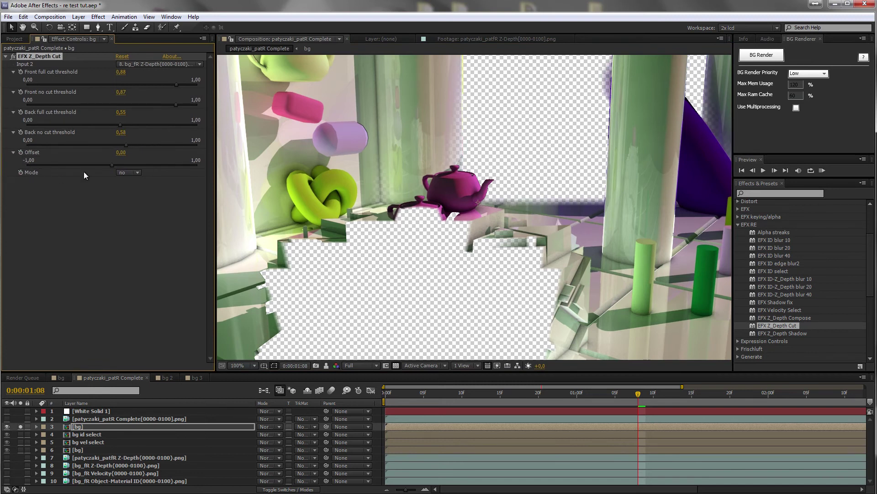
scroll(540, 213, down, 2)
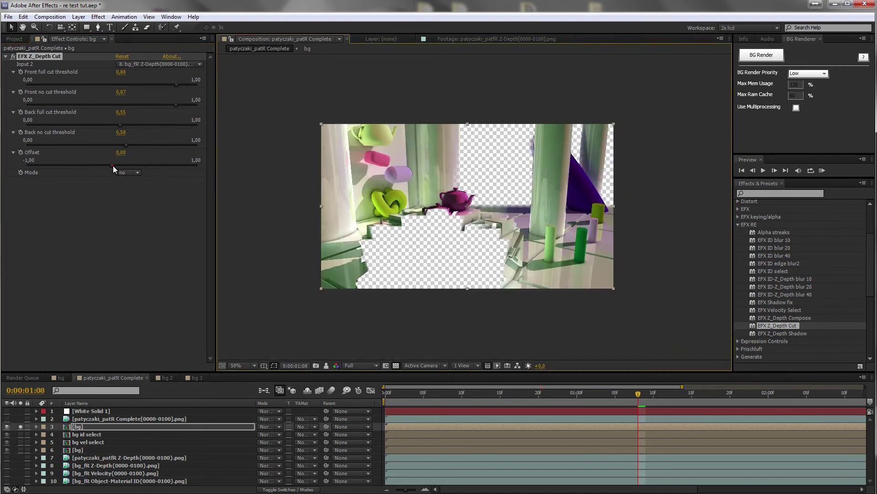
mouse_move(114, 165)
mouse_down()
mouse_move(132, 163)
mouse_move(86, 167)
mouse_move(133, 169)
mouse_move(106, 167)
mouse_up()
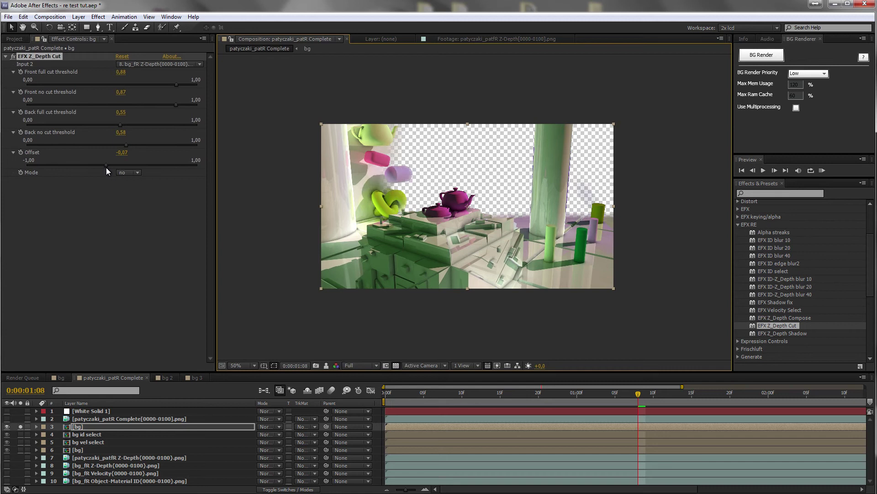
- Try Mode yes in EFX Z_Depth Cut with Offset at -0.06, then return Mode to no
click(138, 172)
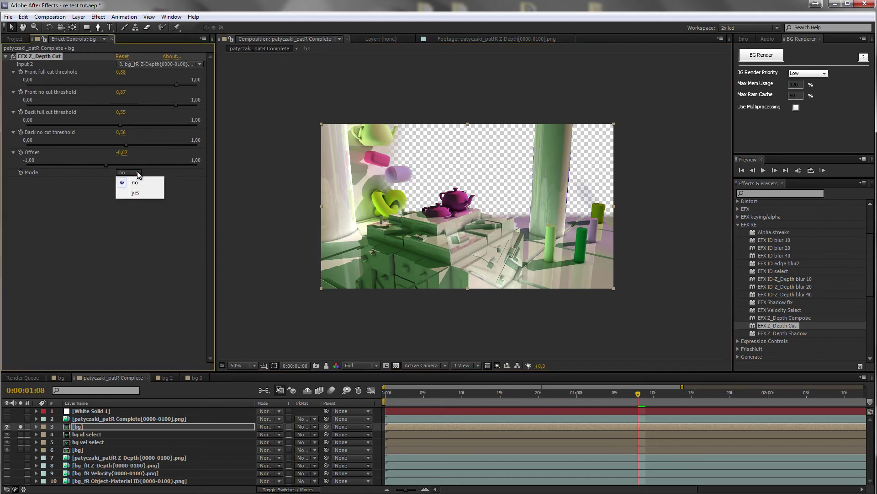
click(75, 185)
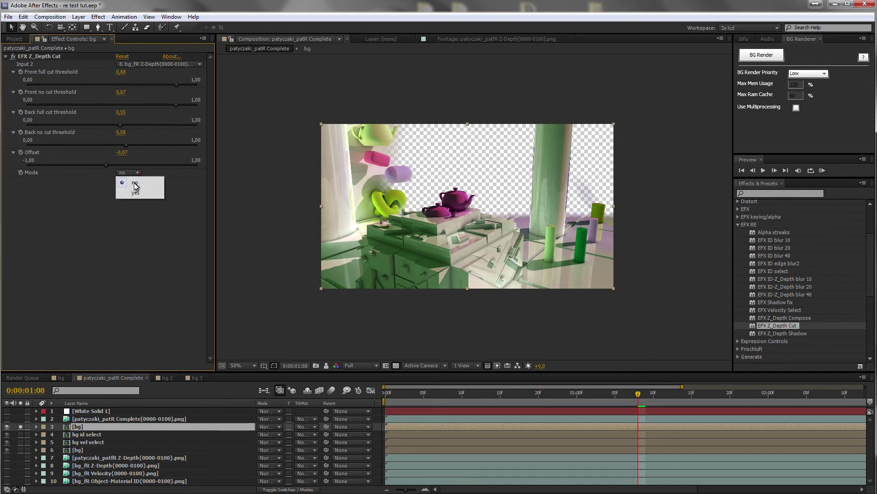
click(135, 193)
mouse_move(105, 165)
mouse_down()
mouse_move(126, 164)
mouse_move(106, 165)
mouse_up()
click(137, 172)
click(135, 183)
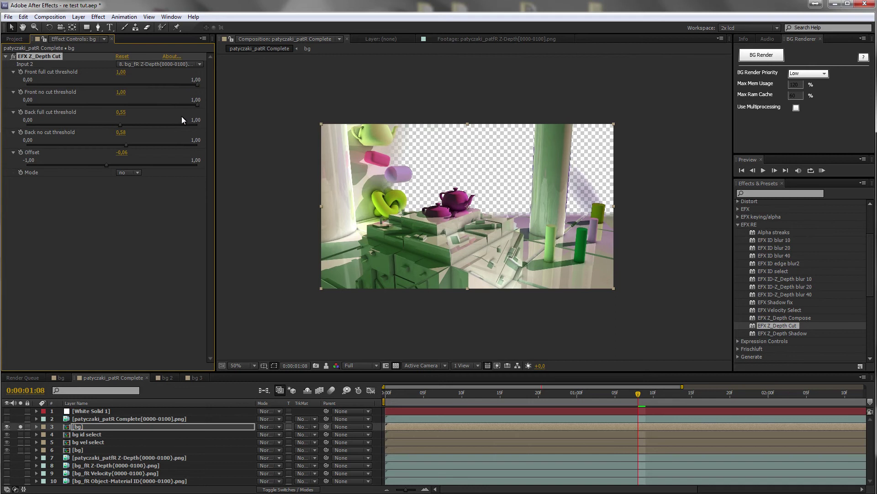
- Isolate the foreground with both front thresholds at 1.00, Back full cut threshold 0.75 and Back no cut threshold 0.80
drag(122, 126, 157, 126)
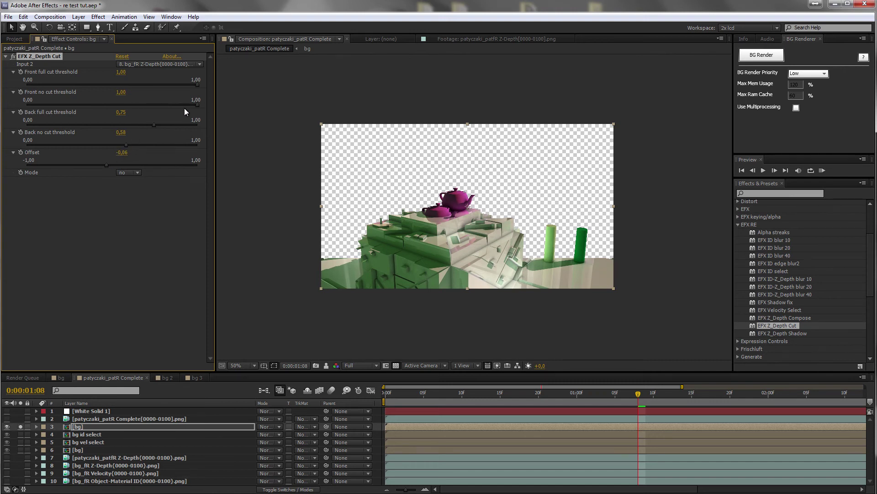
drag(157, 140, 163, 140)
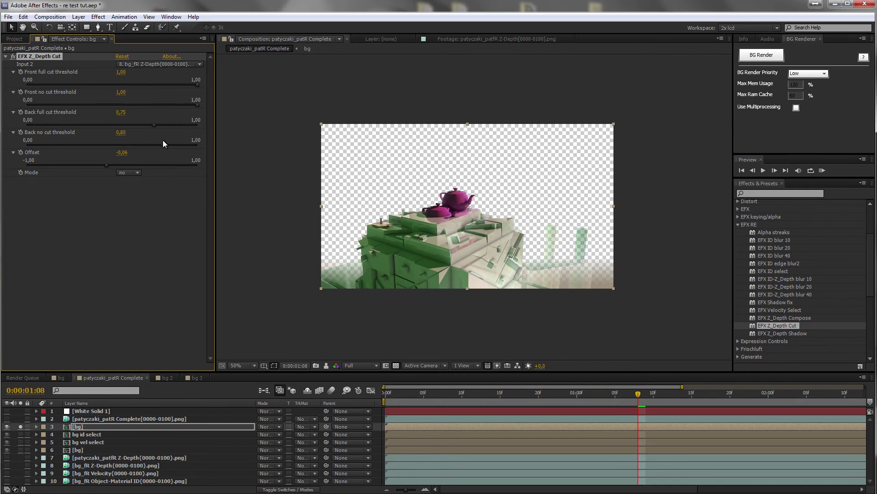
- Turn off solo for the bg copy and brighten its depth-cut foreground using Levels with Input White 12850.2 and Gamma 2.00
key(ctrl+grave)
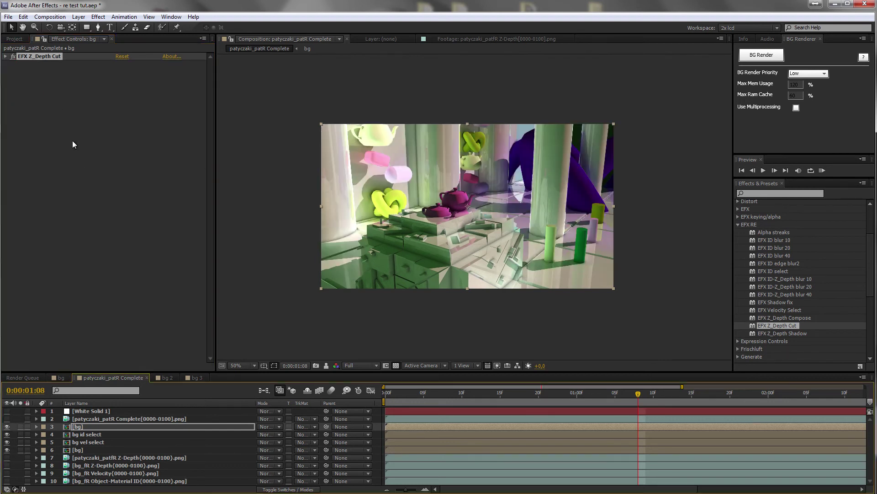
right_click(97, 91)
mouse_move(151, 180)
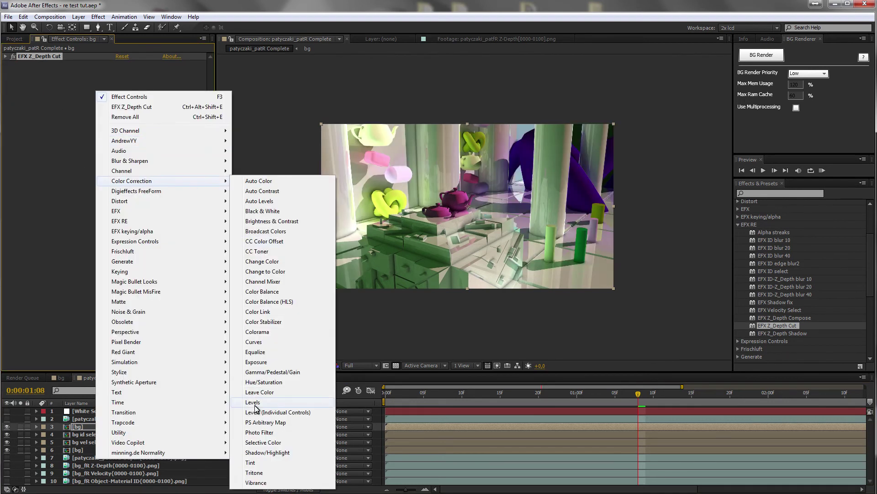
click(256, 402)
drag(145, 118, 39, 116)
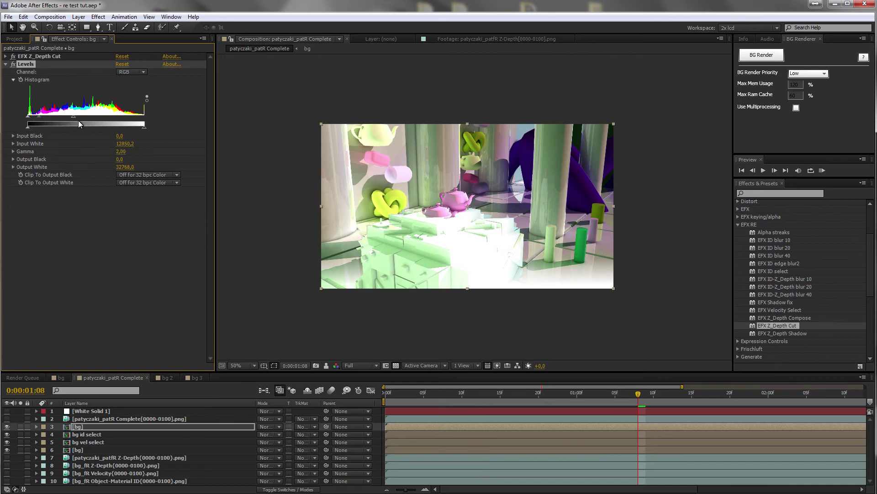
click(6, 64)
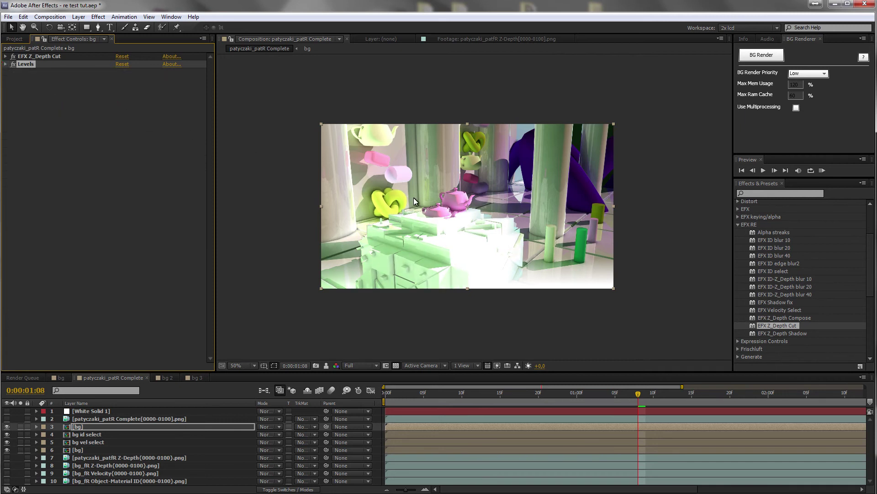
- Create an adjustment layer and place it directly below White Solid 1, above the patyczaki_patR Complete footage
key(slash)
key(comma)
key(period)
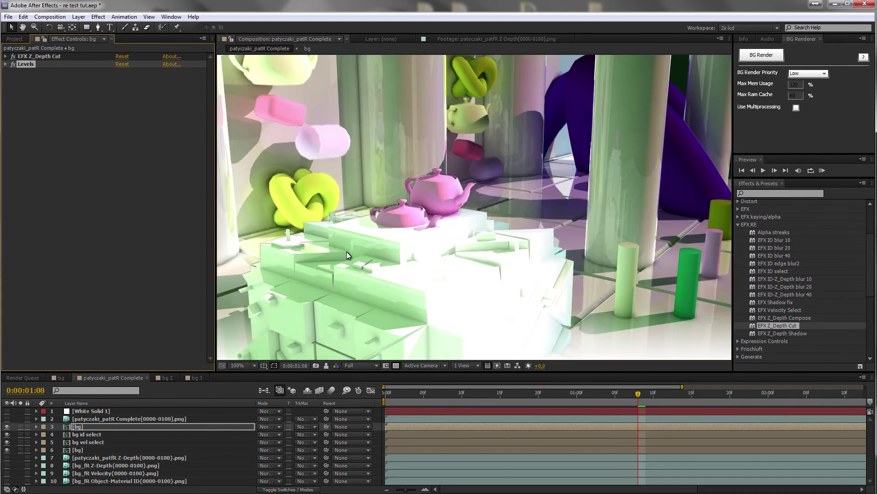
click(105, 417)
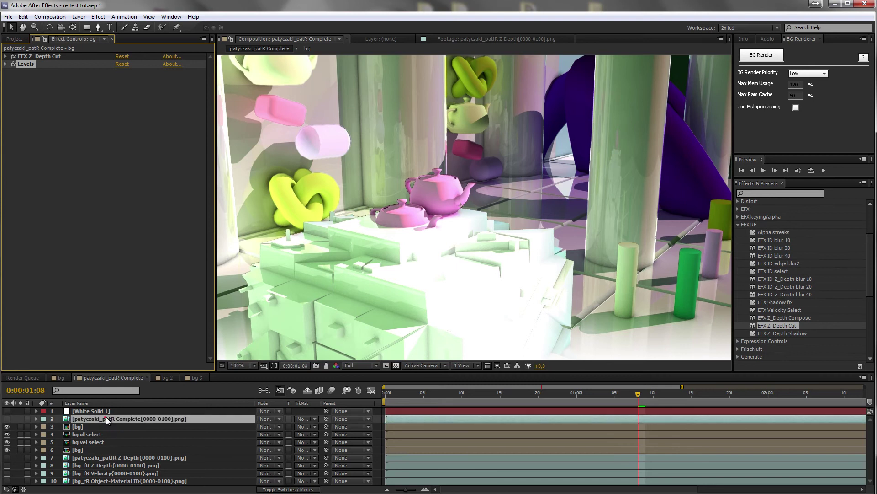
click(79, 17)
mouse_move(132, 31)
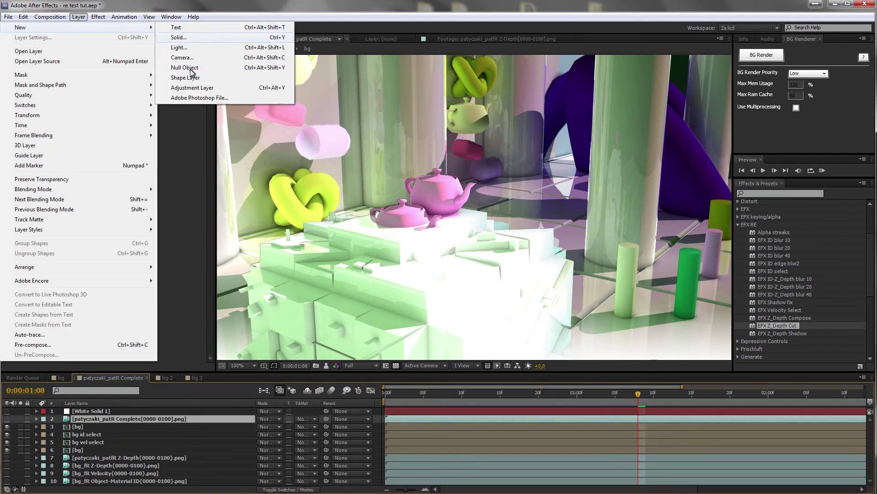
click(197, 90)
drag(91, 411, 94, 423)
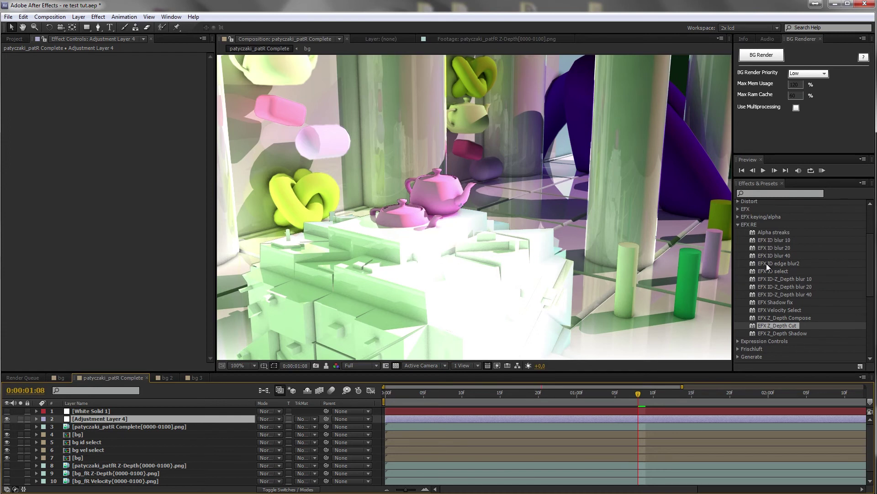
- Apply EFX ID edge blur2 to the adjustment layer with bg_fR Object-Material ID(0000-0100).png as Input 2
drag(777, 263, 106, 161)
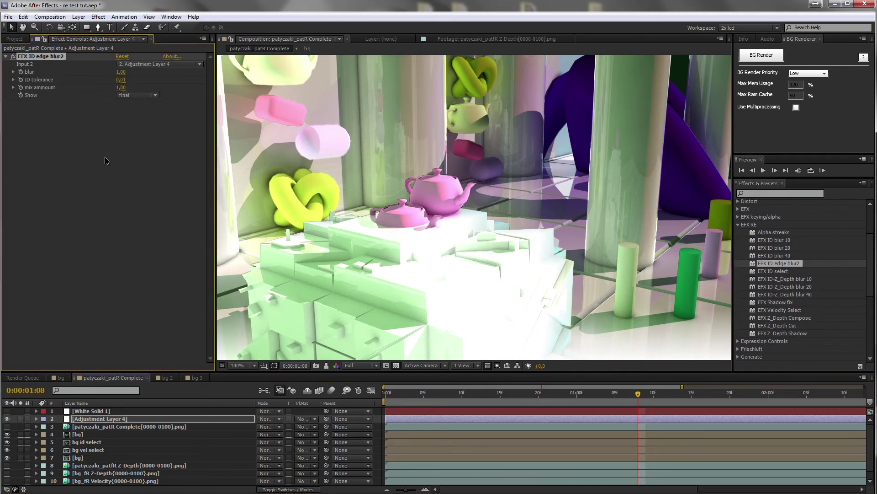
click(147, 64)
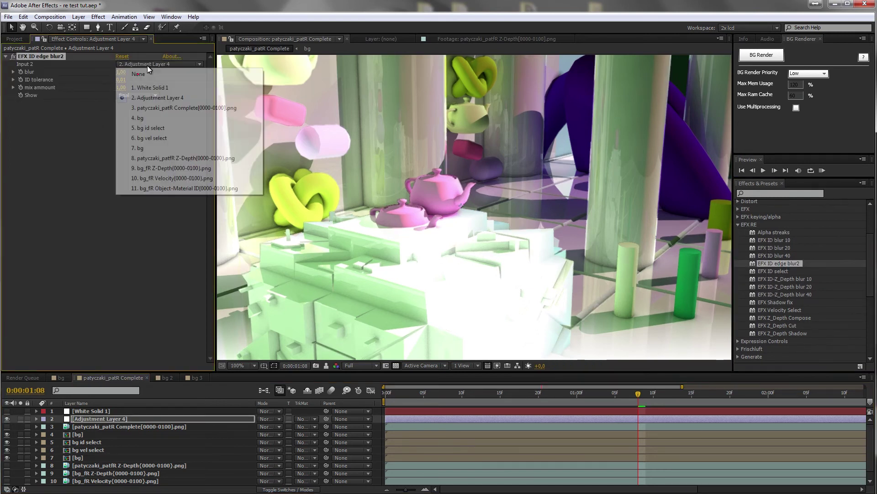
click(170, 189)
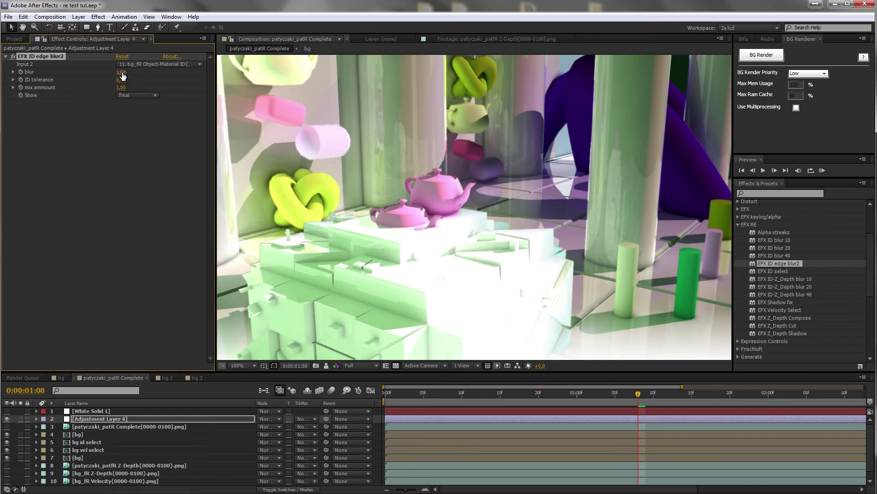
- Set the edge blur's ID tolerance to 0.02 and its blur to 1.58
click(14, 79)
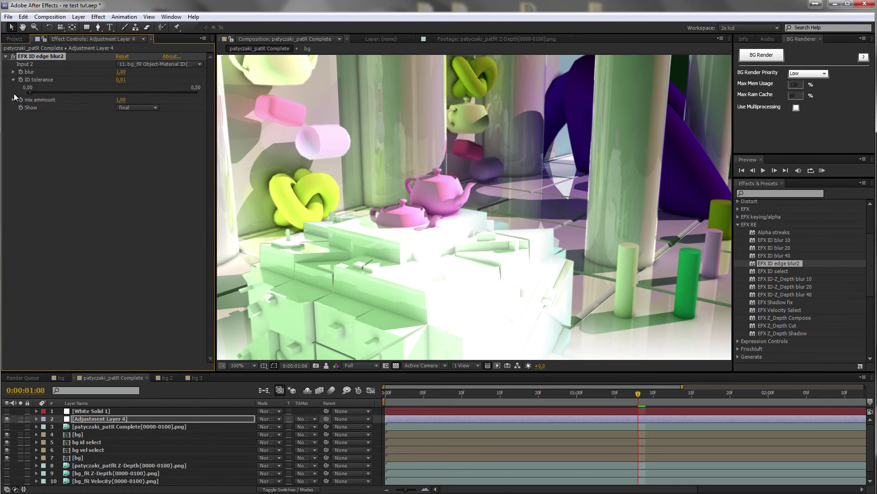
click(14, 100)
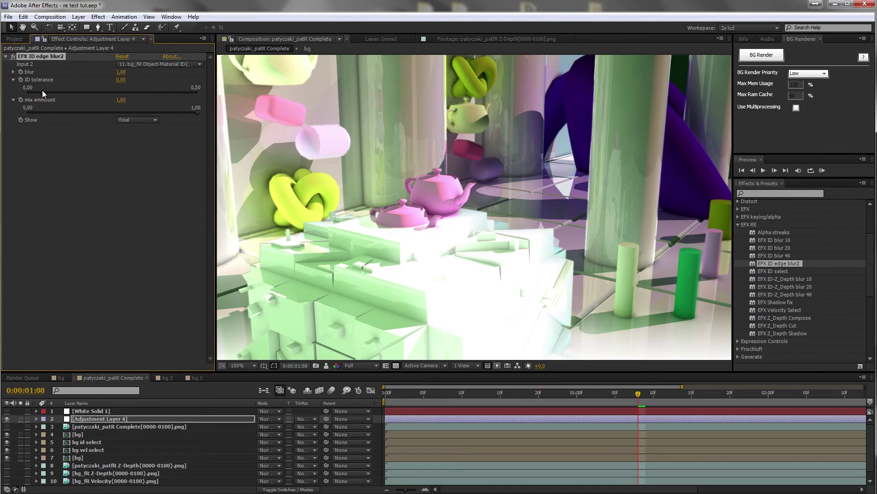
click(34, 92)
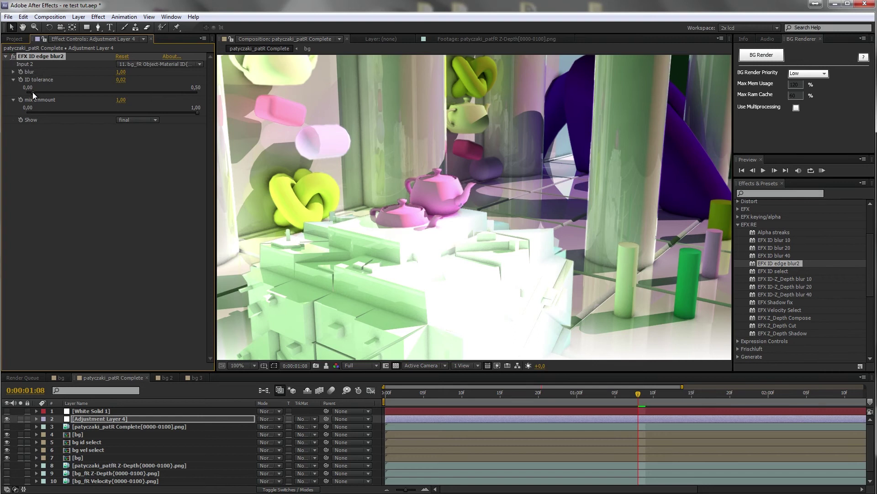
click(13, 72)
mouse_move(50, 86)
mouse_down()
mouse_move(128, 83)
mouse_move(51, 83)
mouse_up()
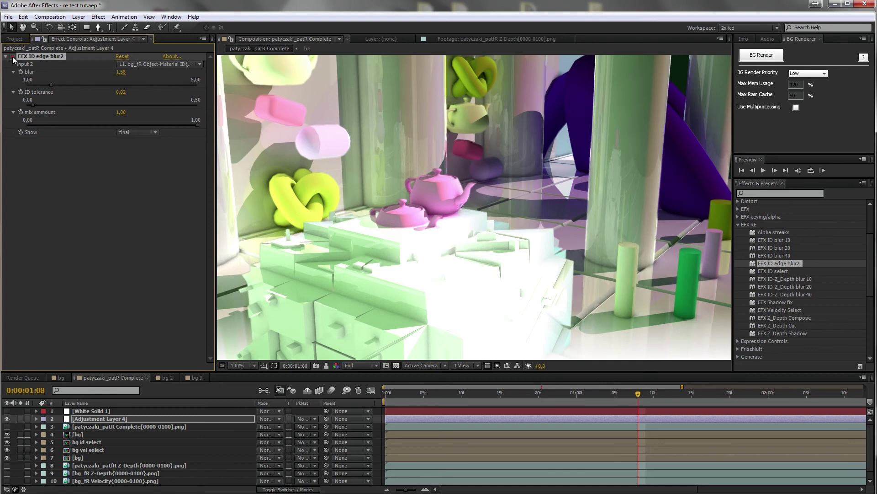
- Reduce the edge blur's mix ammount to 0.89 while checking the object edges in the composition
scroll(406, 187, down, 2)
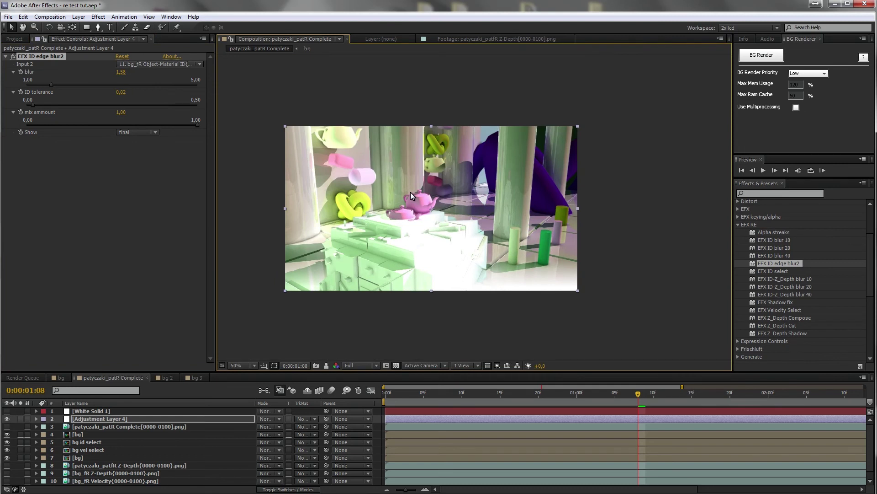
drag(455, 194, 498, 189)
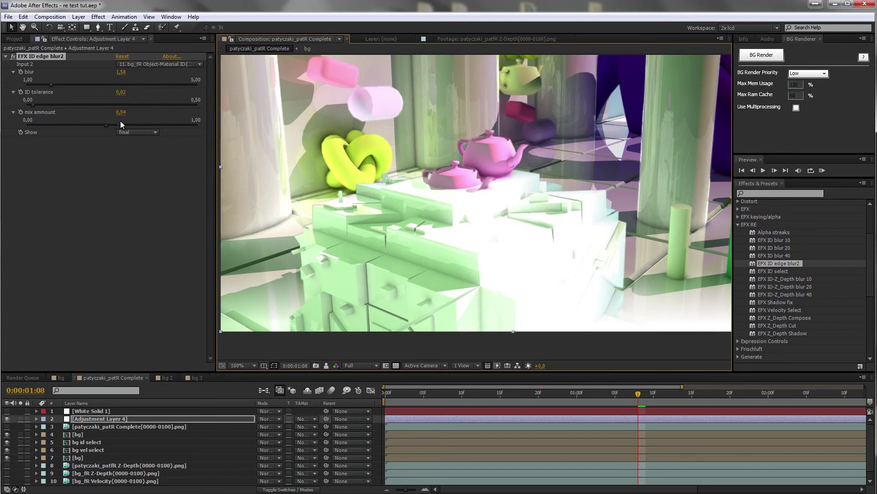
click(179, 124)
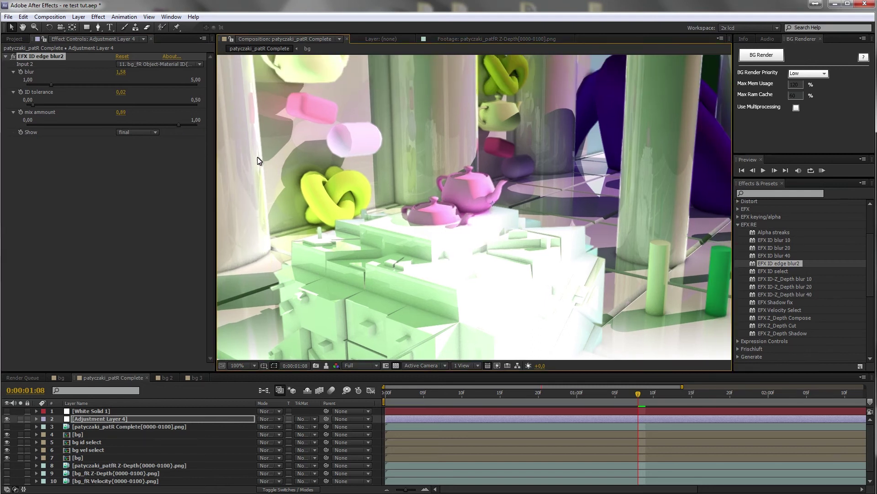
key(comma)
key(comma)
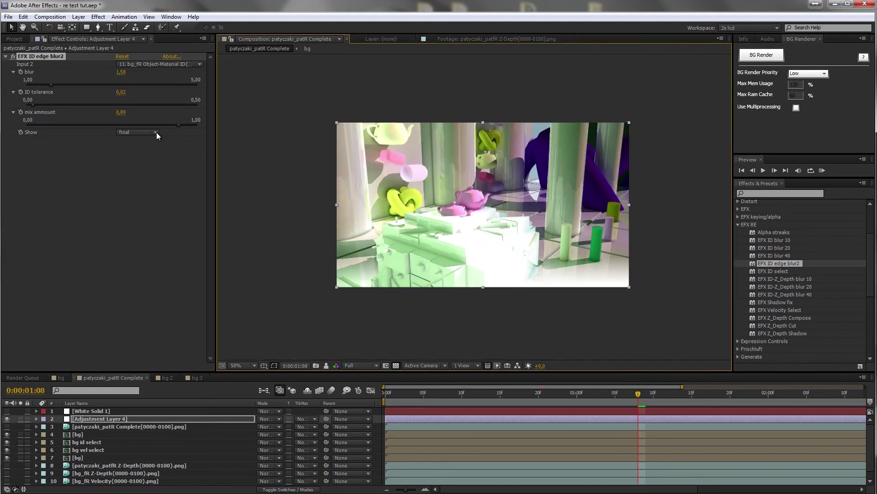
- Inspect the edge blur's edges and edges soft outputs in the composition, and return Show to final
click(156, 133)
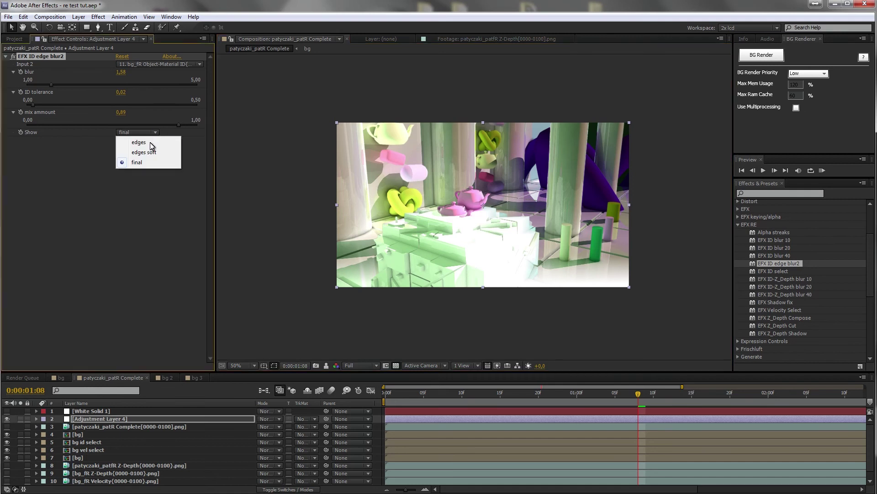
click(152, 143)
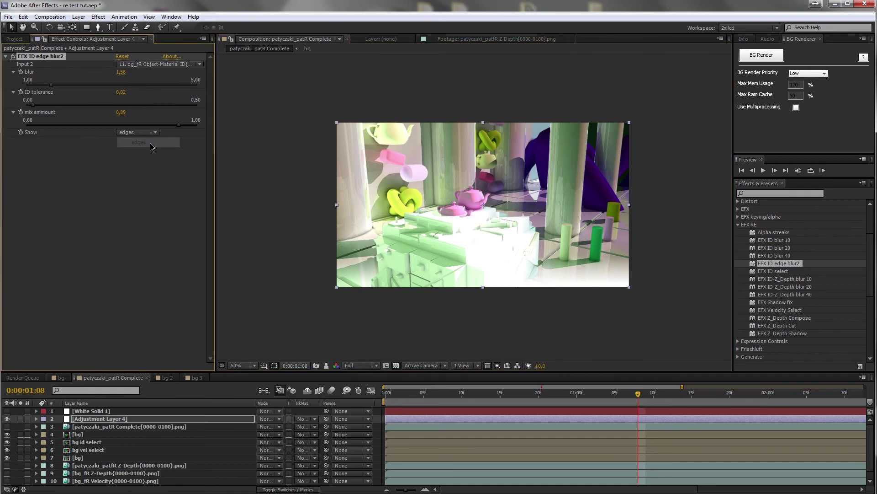
key(period)
key(period)
click(155, 132)
click(150, 152)
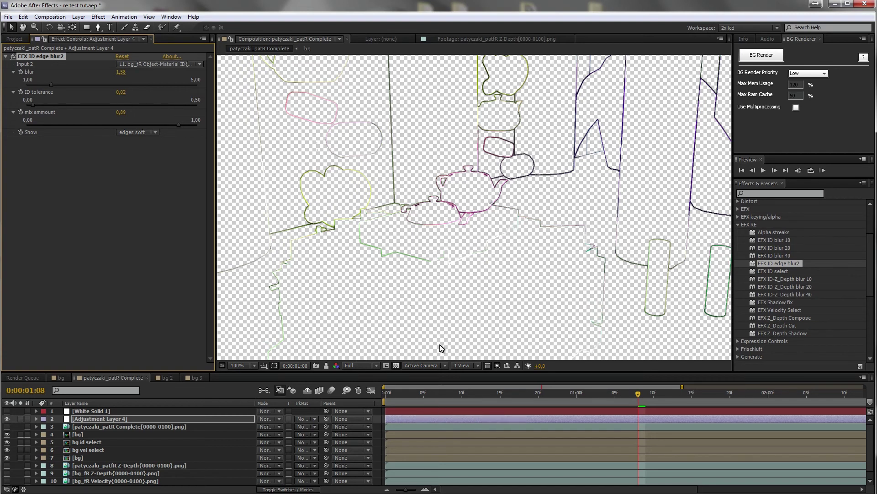
click(137, 132)
click(149, 162)
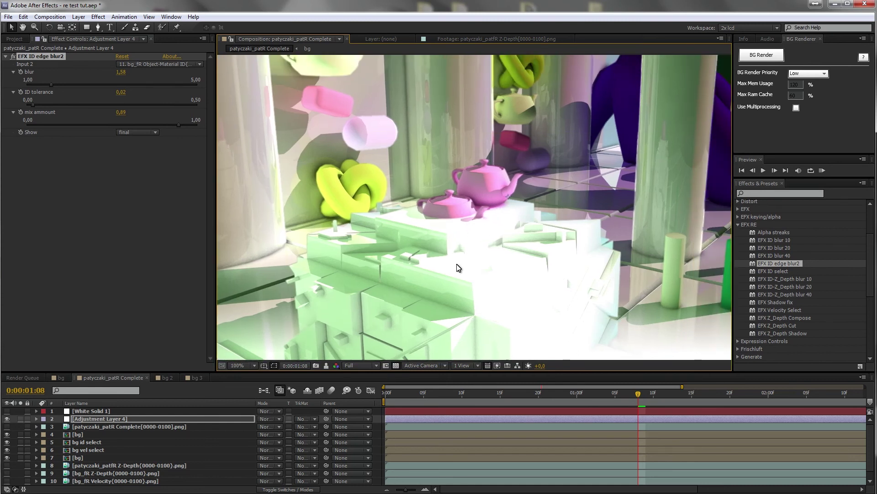
- Make the patyczaki_patR Complete footage layer visible and solo it with the transparency grid turned off
scroll(458, 267, down, 2)
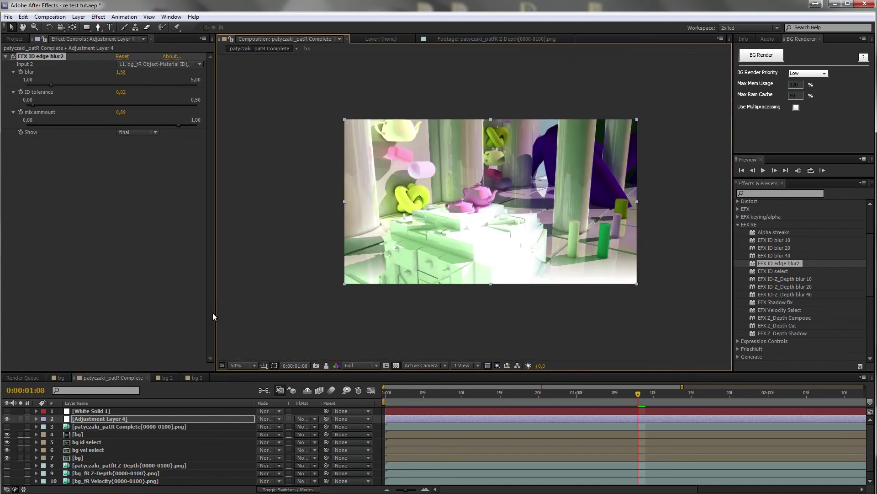
click(7, 426)
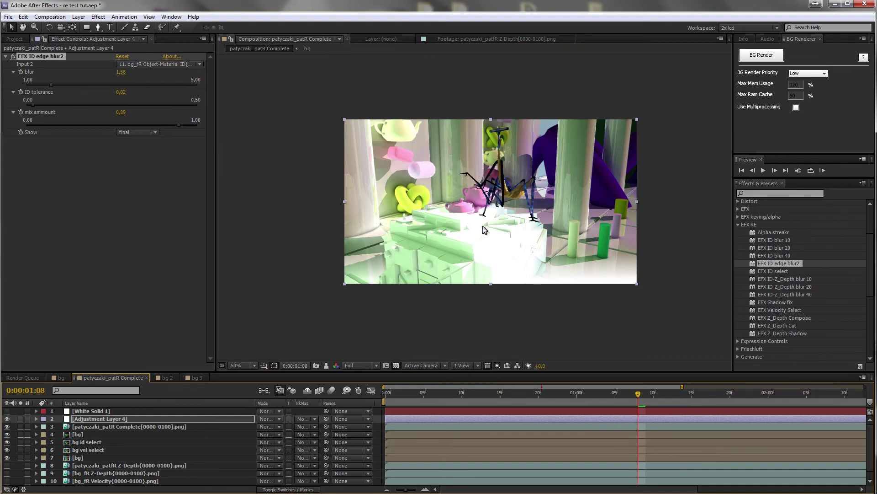
click(20, 418)
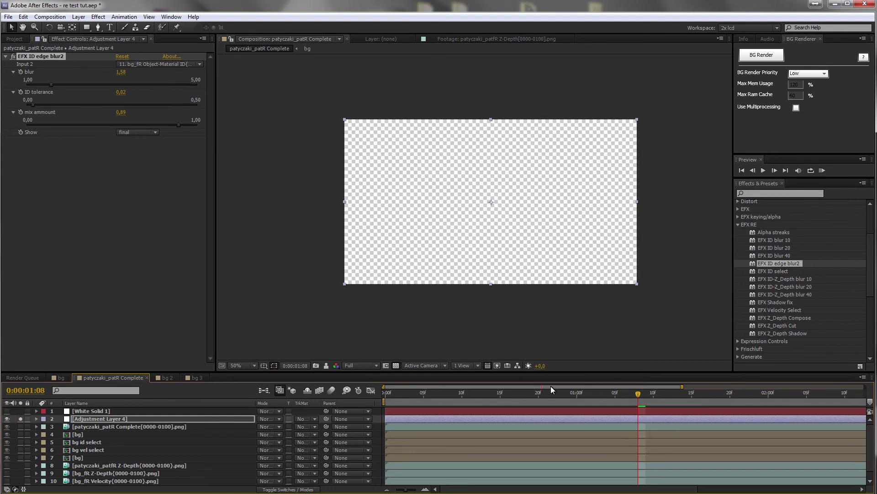
alt+click(20, 427)
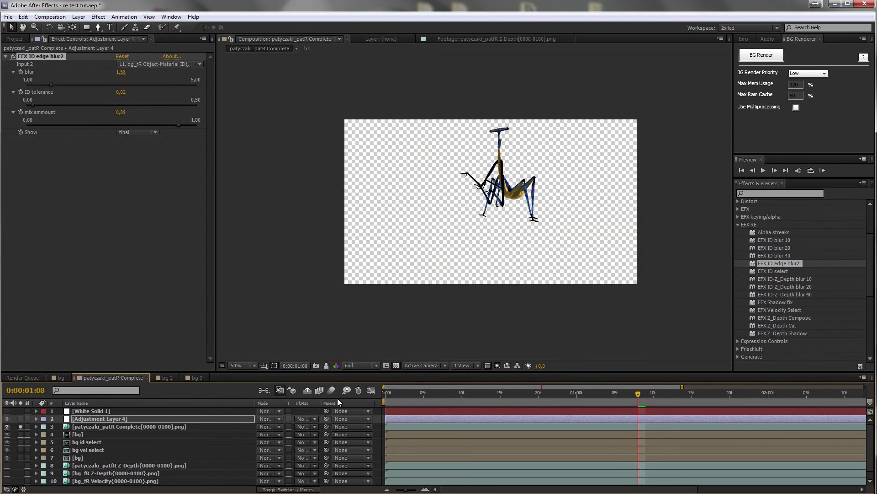
click(396, 365)
- Examine the soloed insect footage across the full timeline and end the solo
key(Page_Up)
drag(596, 396, 440, 401)
drag(695, 384, 866, 384)
drag(430, 396, 575, 404)
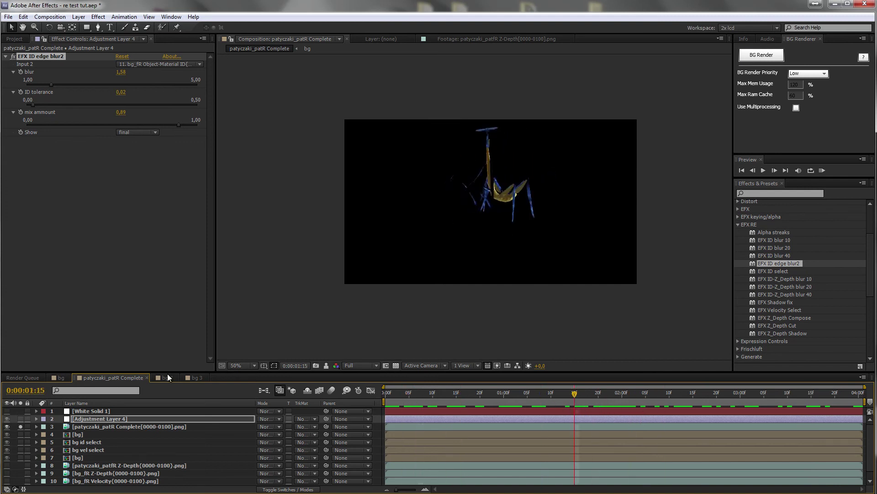
click(21, 426)
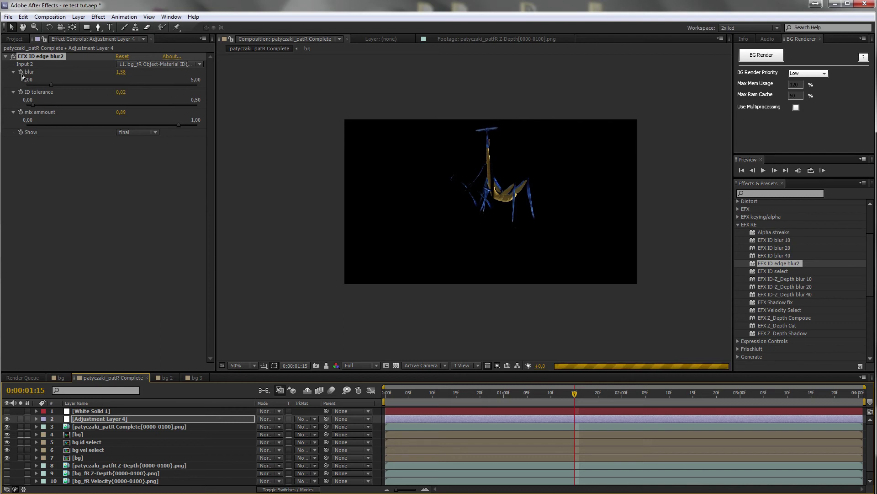
- Apply EFX Z_Depth Compose to the patyczaki_patR Complete footage with patyczaki_patfR Z-Depth(0000-0100).png as Input 2 and bg_fR Z-Depth(0000-0100).png as Input 3
click(7, 58)
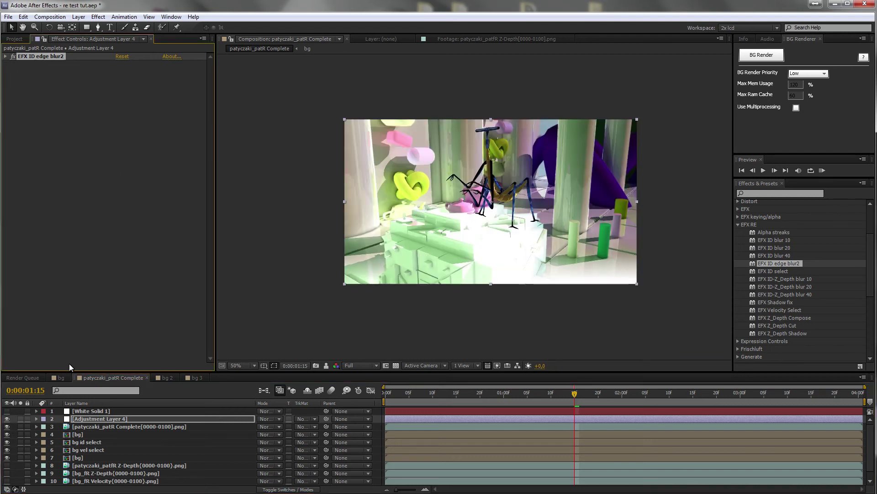
click(94, 427)
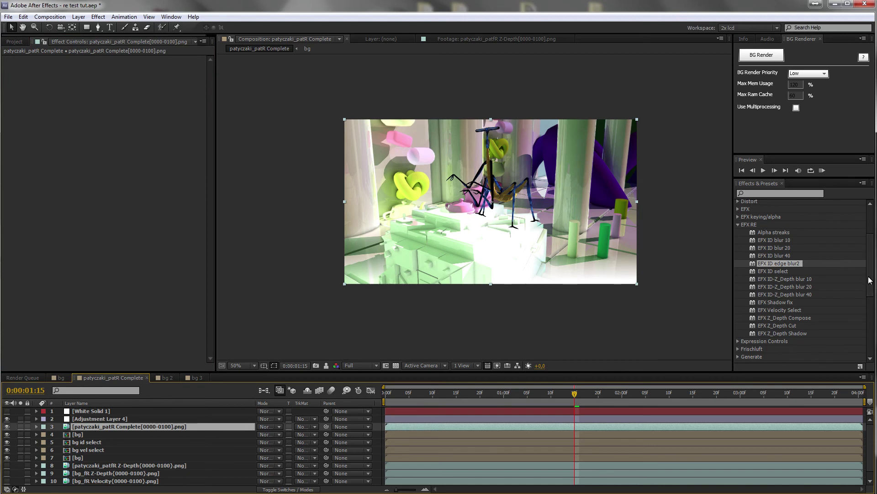
scroll(771, 249, down, 1)
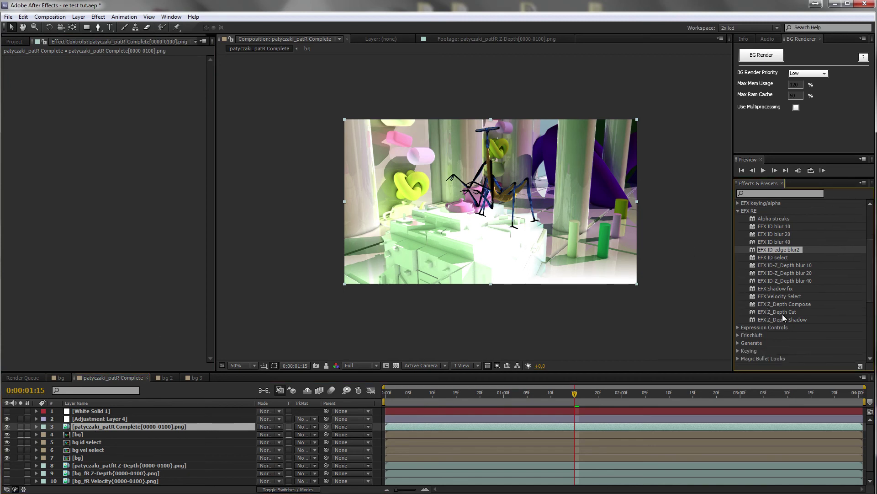
drag(792, 305, 125, 114)
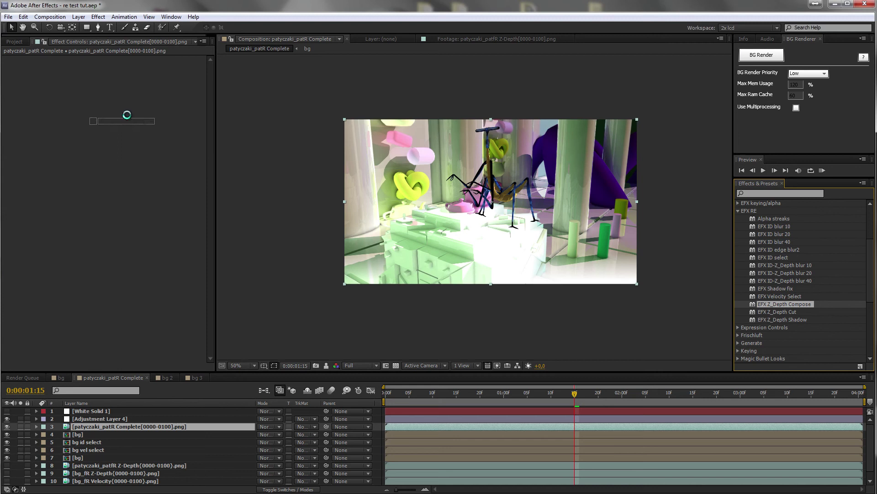
click(139, 66)
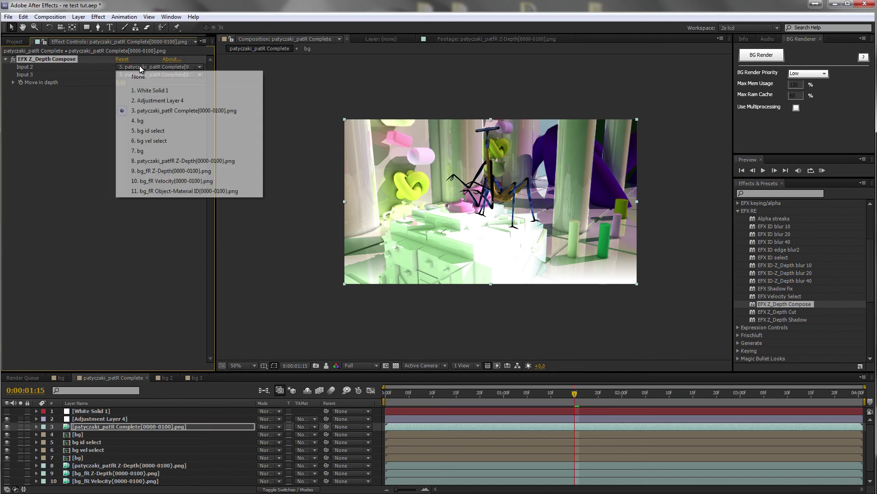
click(186, 161)
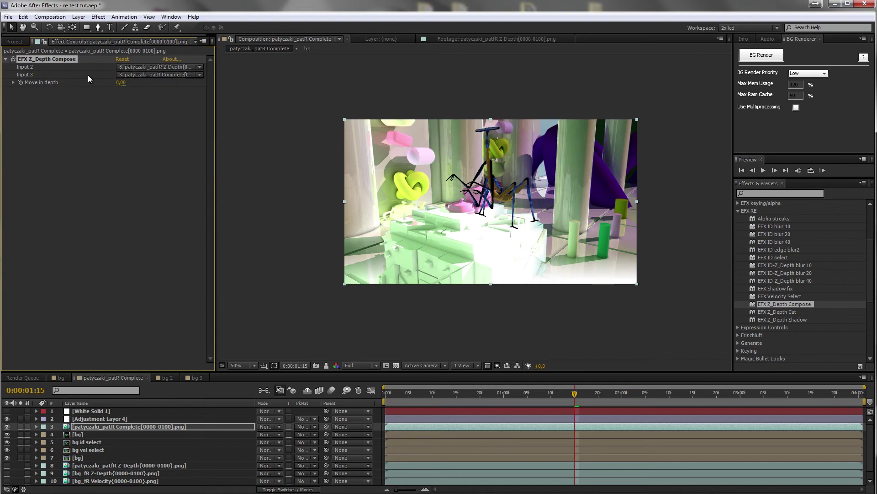
click(157, 75)
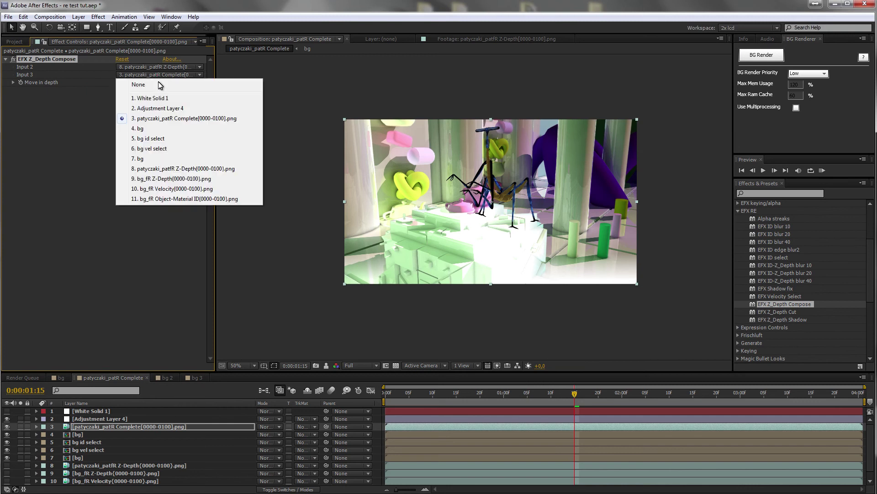
click(182, 179)
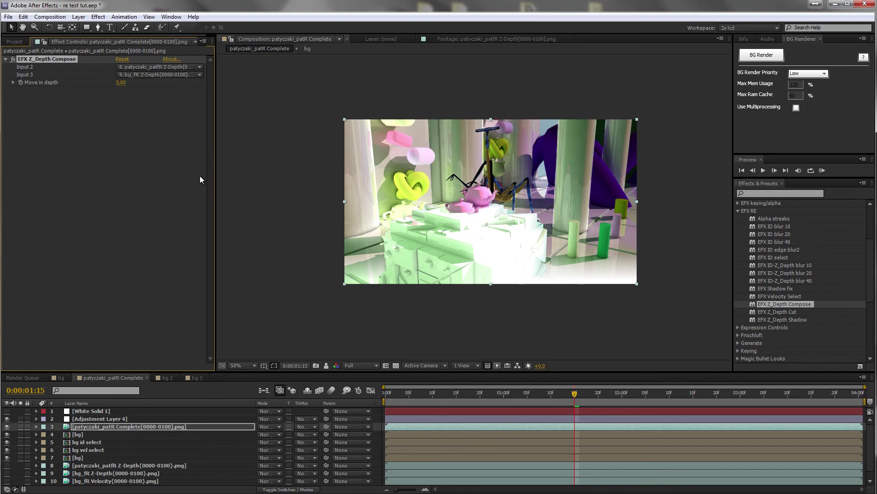
- Hide the upper bg, bg id select and bg vel select layers, keeping only the bottom bg layer behind the insect
scroll(443, 240, up, 2)
click(447, 393)
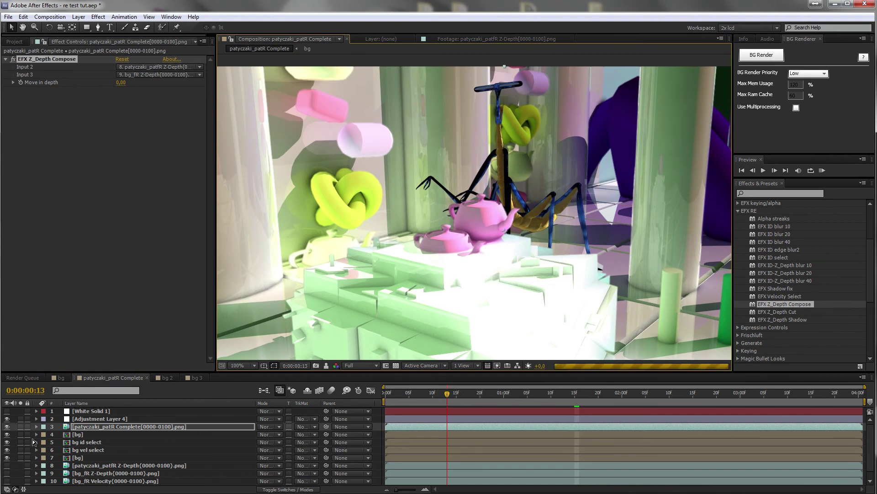
click(8, 441)
click(7, 442)
drag(452, 394, 465, 394)
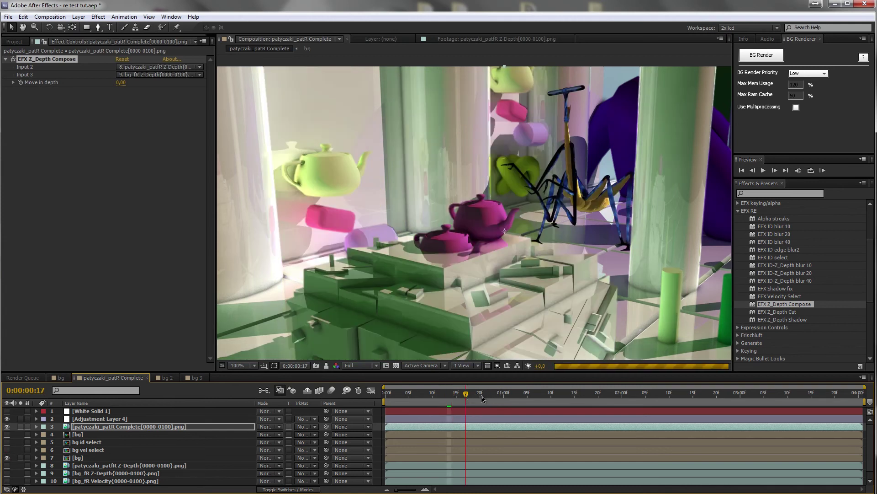
- Check the insect's depth compositing around the teapots at several frames and hide Adjustment Layer 4
click(501, 396)
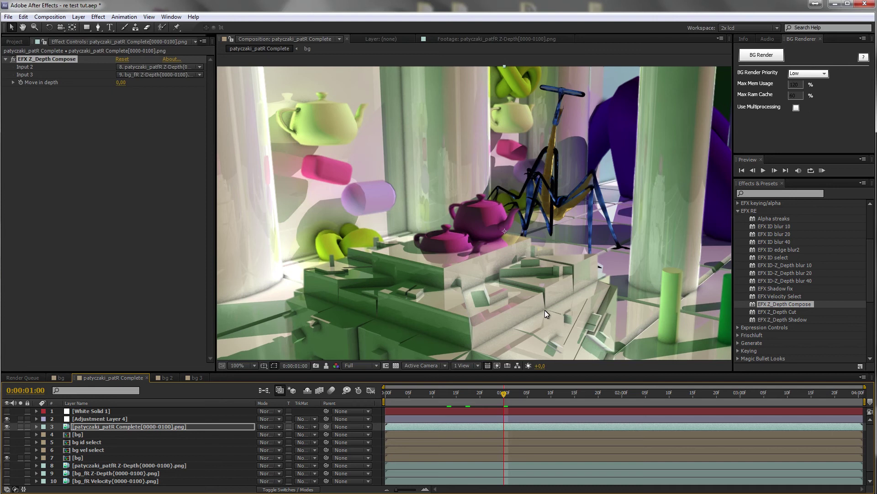
click(544, 393)
click(589, 393)
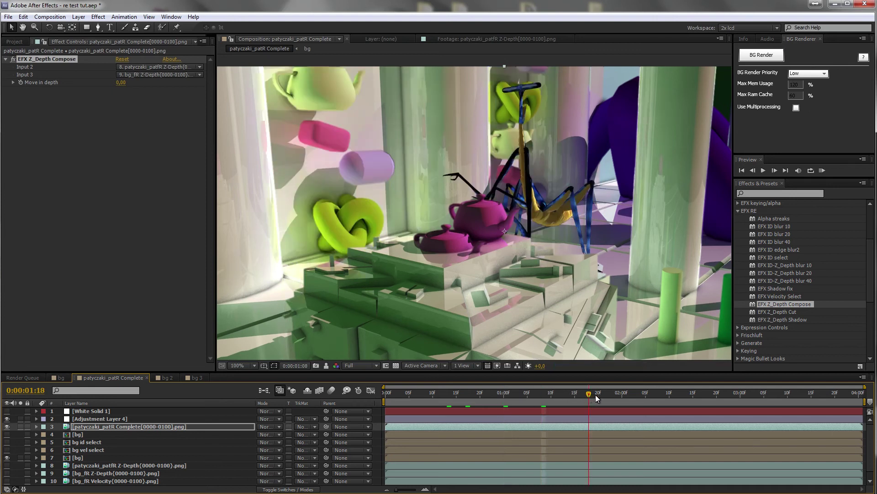
click(640, 393)
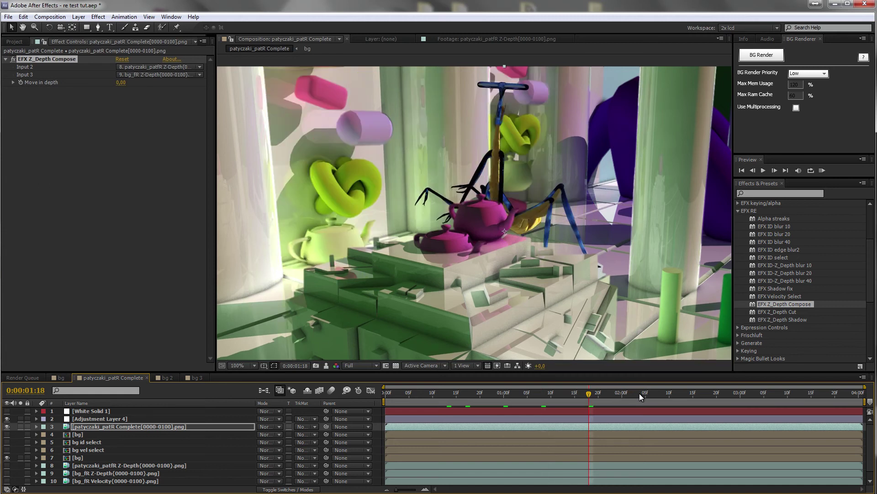
click(7, 419)
- Examine how the teapots and blocks occlude the insect at frames between 0:00:02:08 and 0:00:03:22
drag(650, 394, 660, 395)
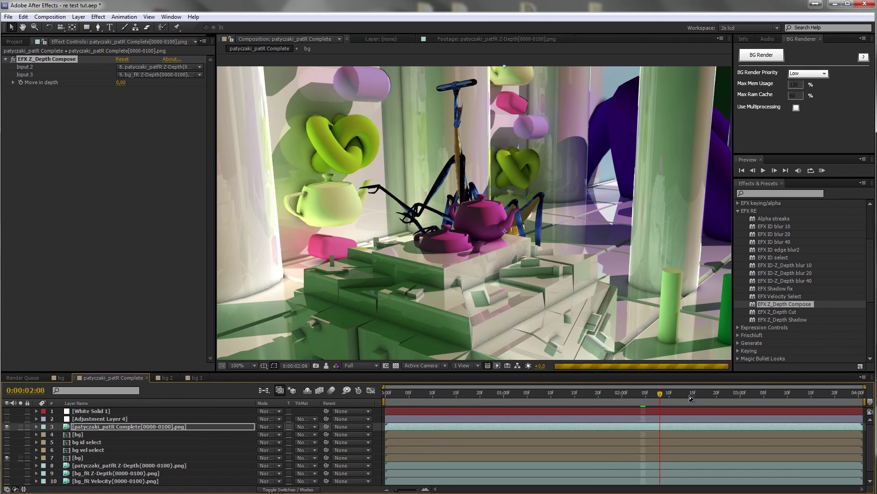
click(708, 395)
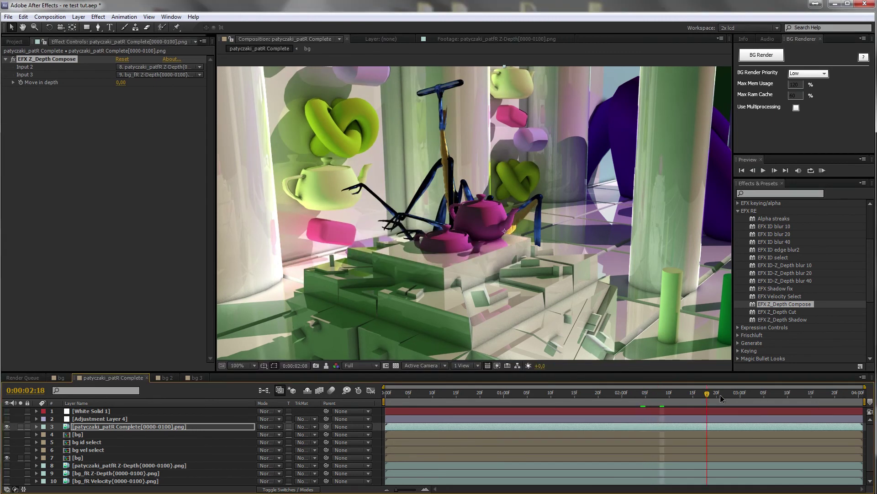
click(764, 394)
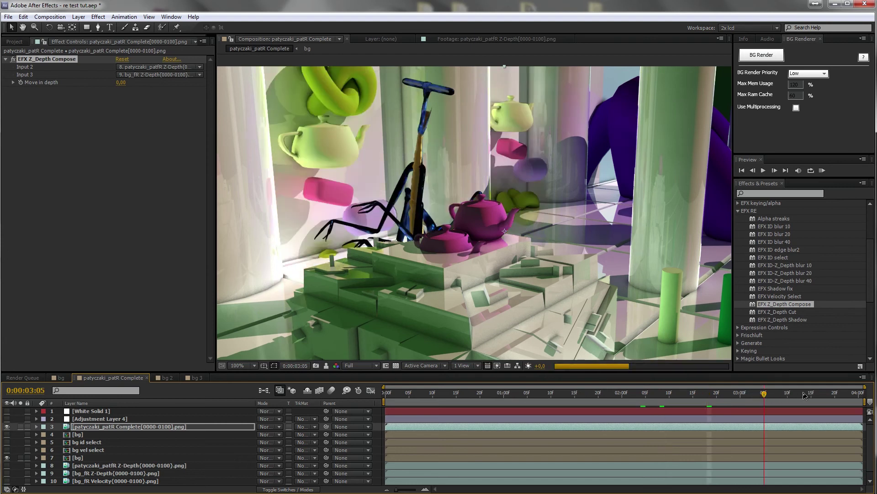
scroll(488, 224, down, 2)
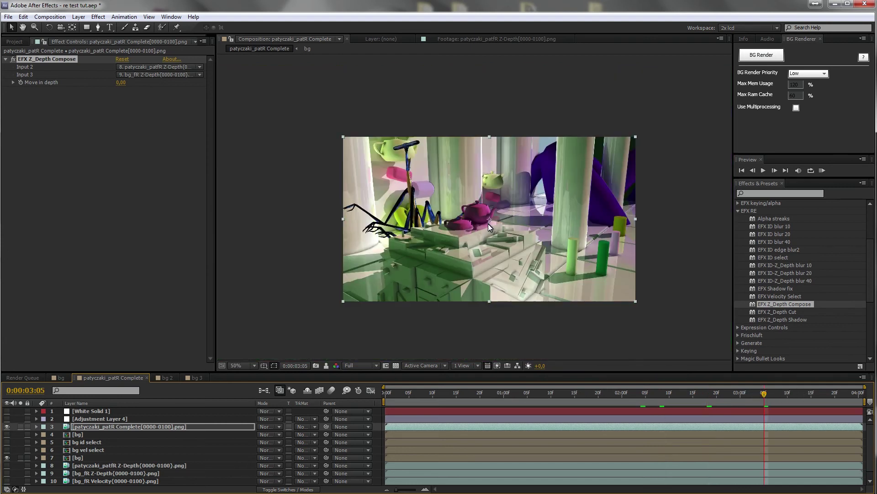
click(792, 394)
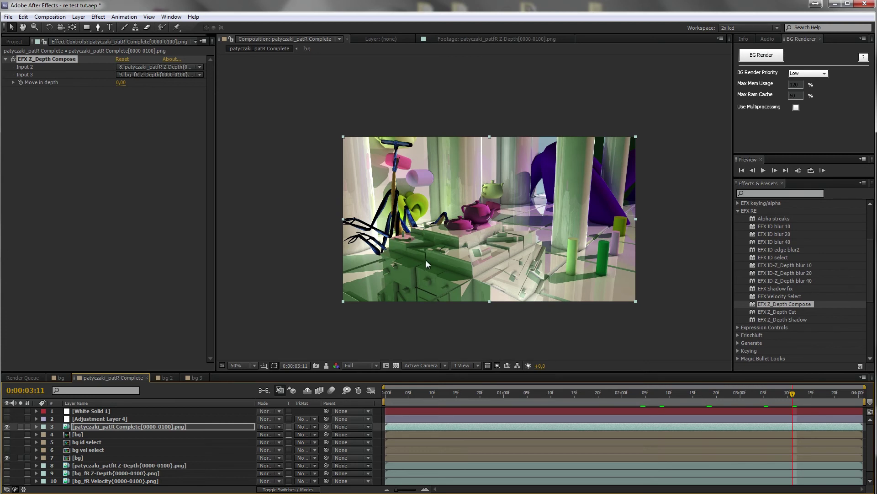
click(816, 393)
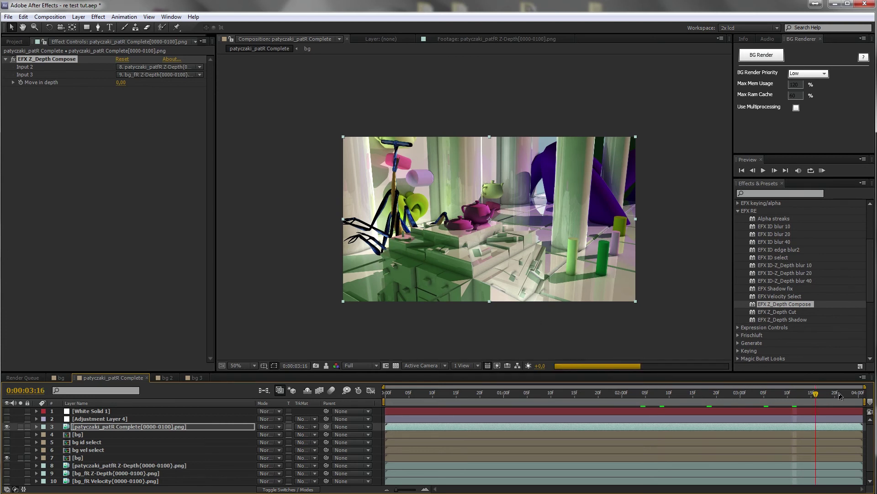
click(843, 395)
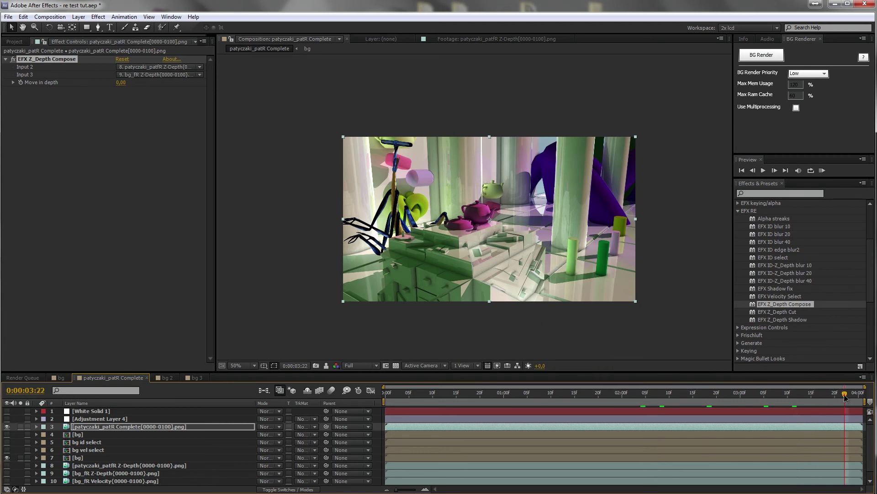
click(816, 394)
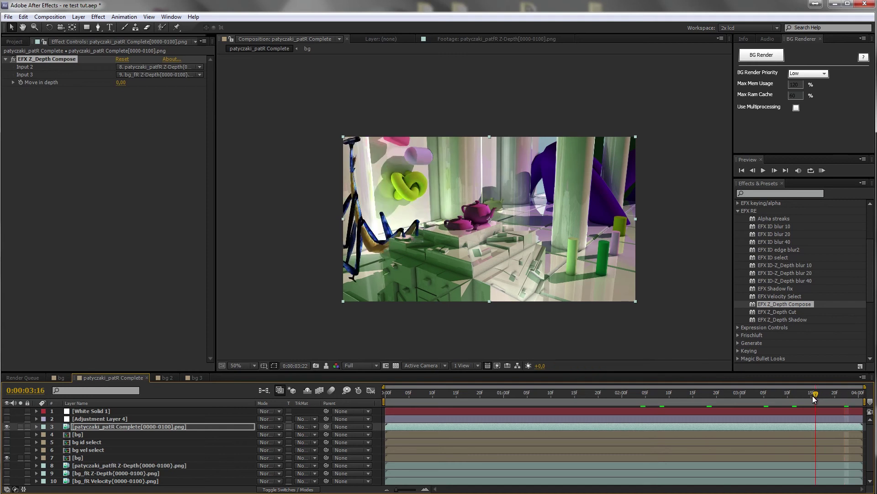
click(793, 396)
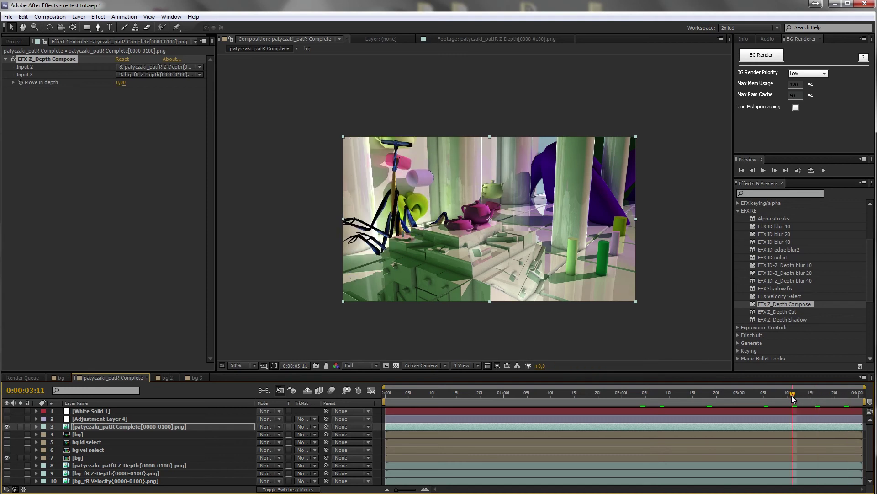
- Try a Move in depth value of 0.11 on the insect's Z_Depth Compose effect and shift it back lower
click(14, 82)
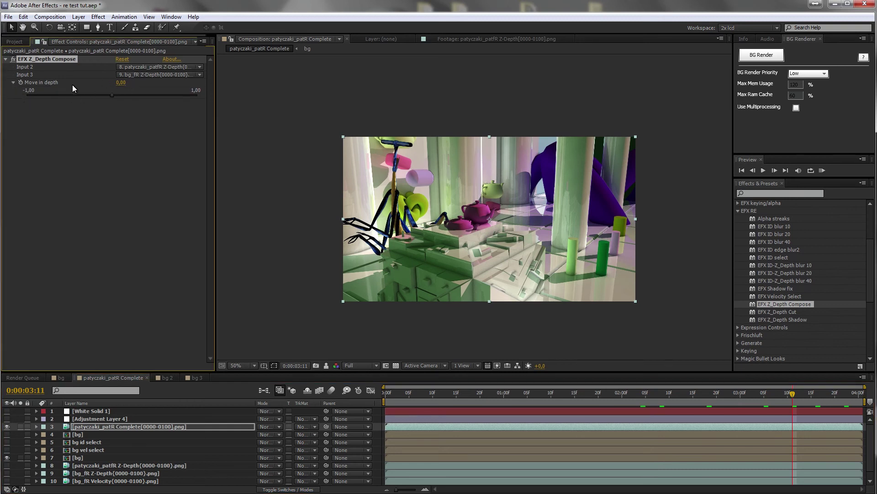
drag(111, 95, 118, 97)
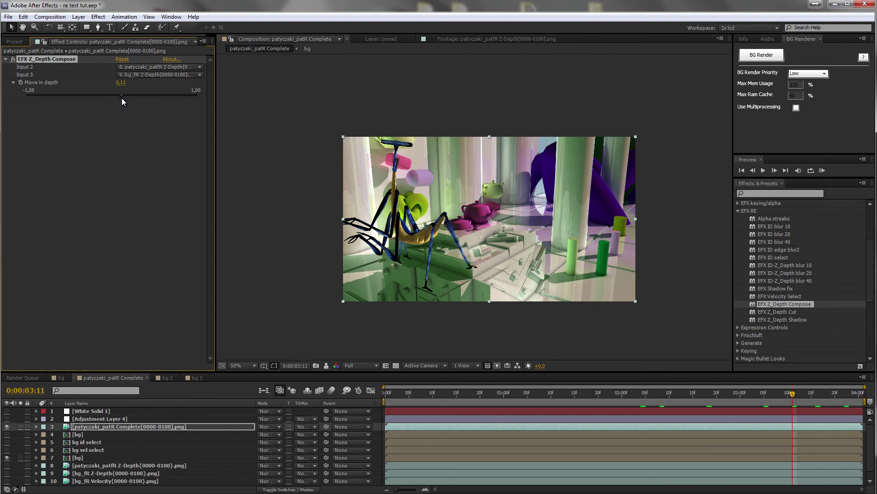
mouse_move(122, 98)
mouse_down()
mouse_move(94, 97)
mouse_move(105, 100)
mouse_up()
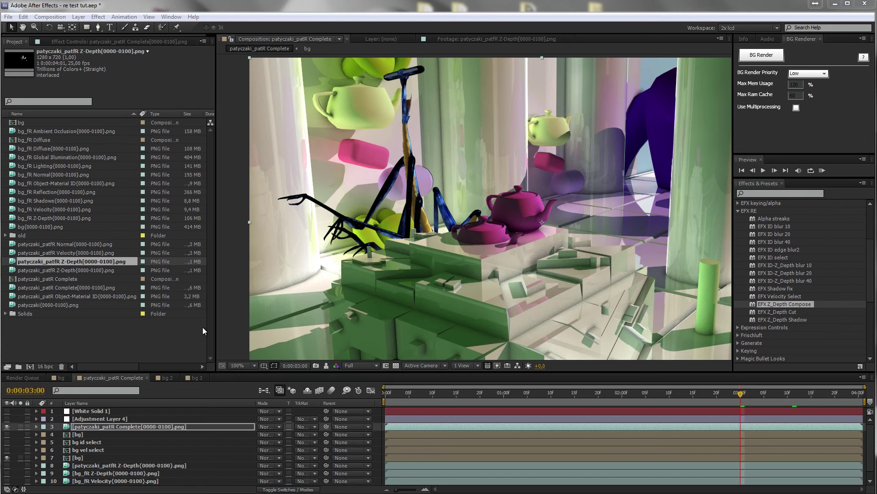
- Isolate the insect layer, then compare the edges of the two patyczaki_patfR Z-Depth footage sequences
click(20, 426)
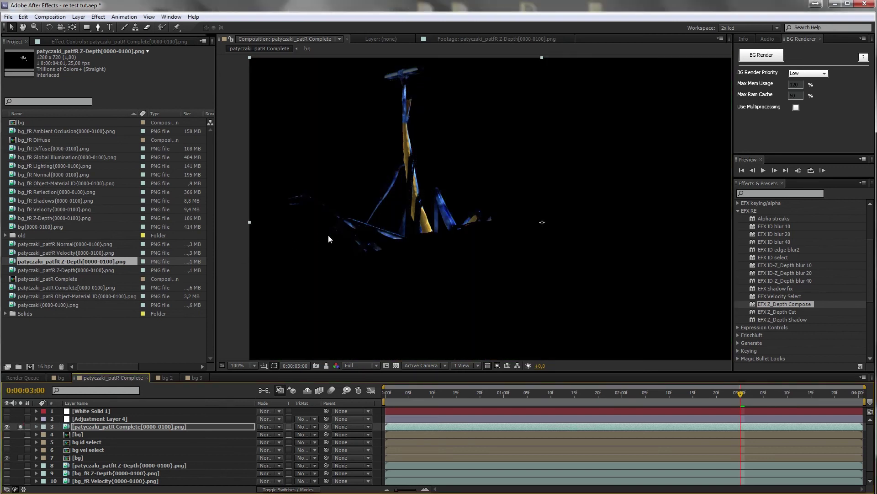
click(483, 39)
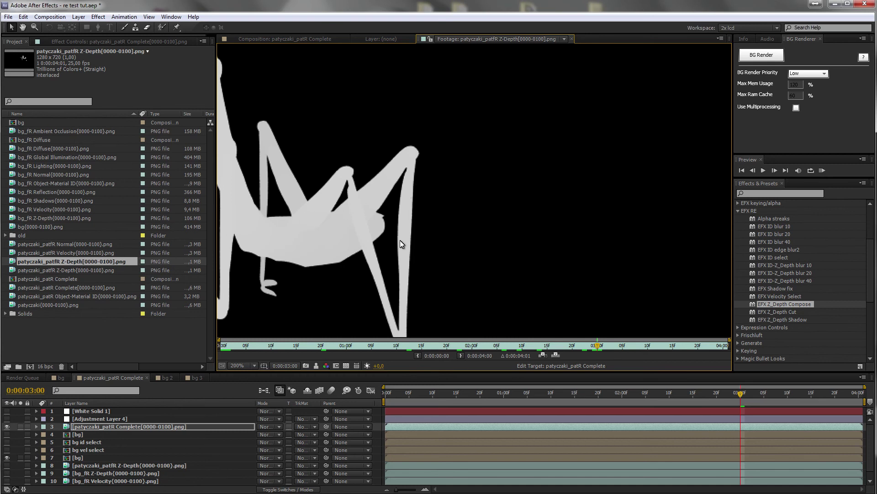
double_click(35, 269)
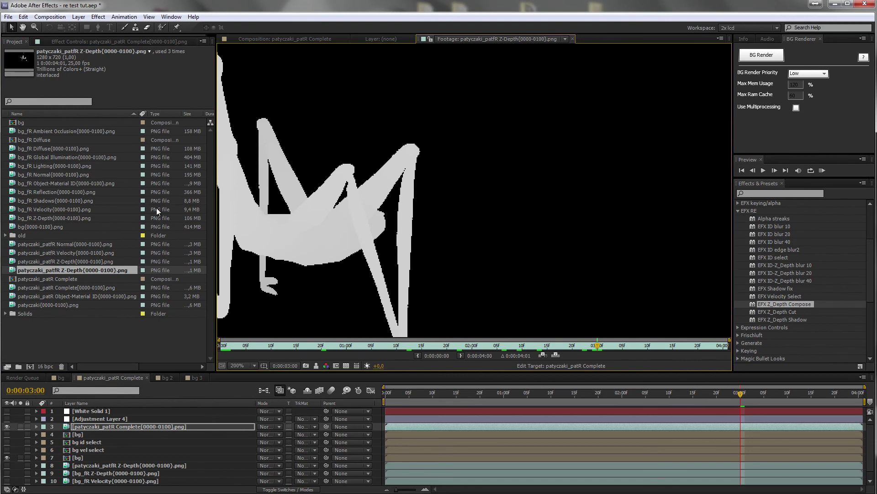
double_click(61, 262)
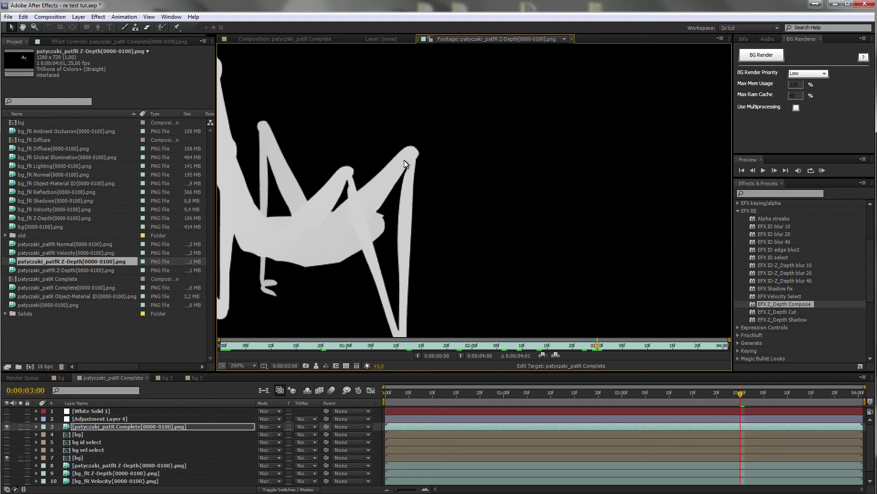
click(284, 39)
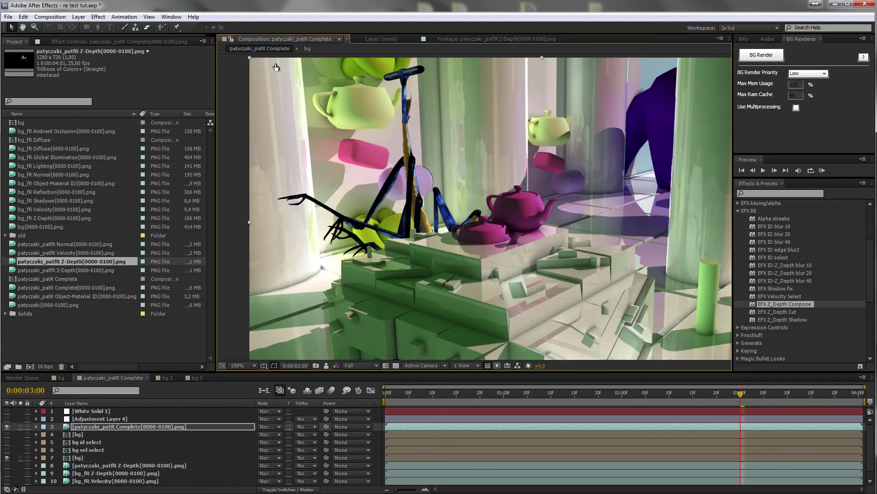
- Replace the source of layer 8 with the patyczaki_patfR Z-Depth[0000-0100].png sequence
click(47, 270)
key(period)
key(period)
key(period)
key(period)
drag(365, 161, 475, 270)
key(comma)
drag(81, 313, 106, 462)
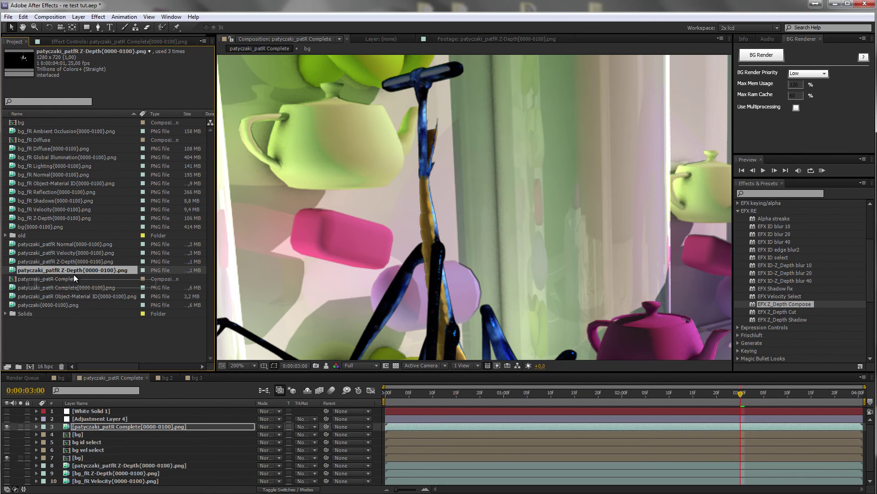
click(89, 462)
drag(71, 262, 108, 467)
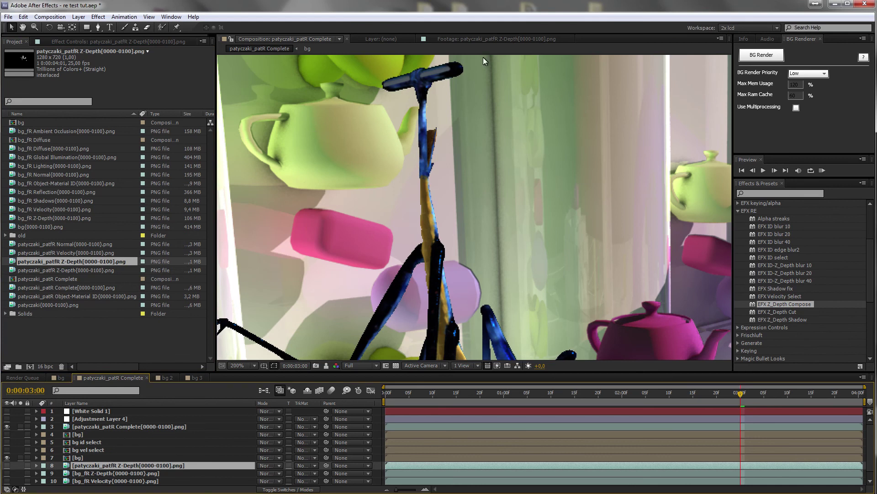
- Try a Move in depth value of 0.82 on the insect layer's EFX Z_Depth Compose effect
click(136, 42)
click(91, 425)
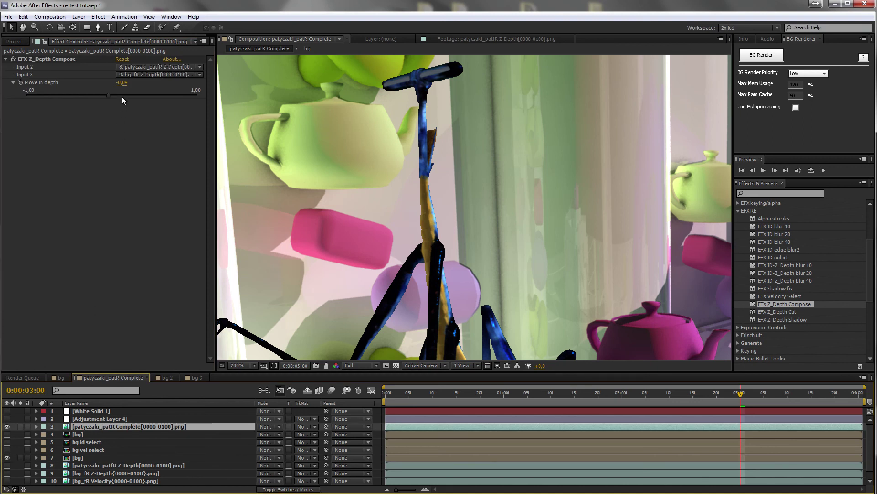
click(108, 94)
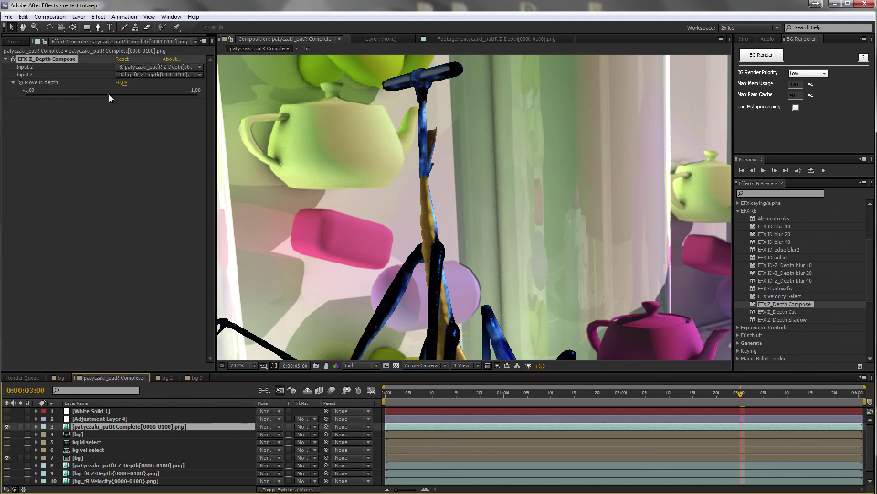
drag(115, 93, 126, 93)
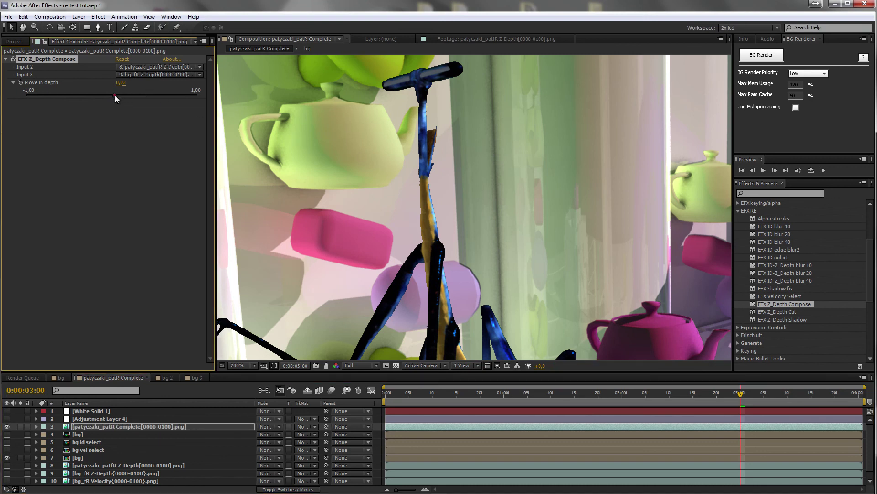
drag(121, 95, 177, 98)
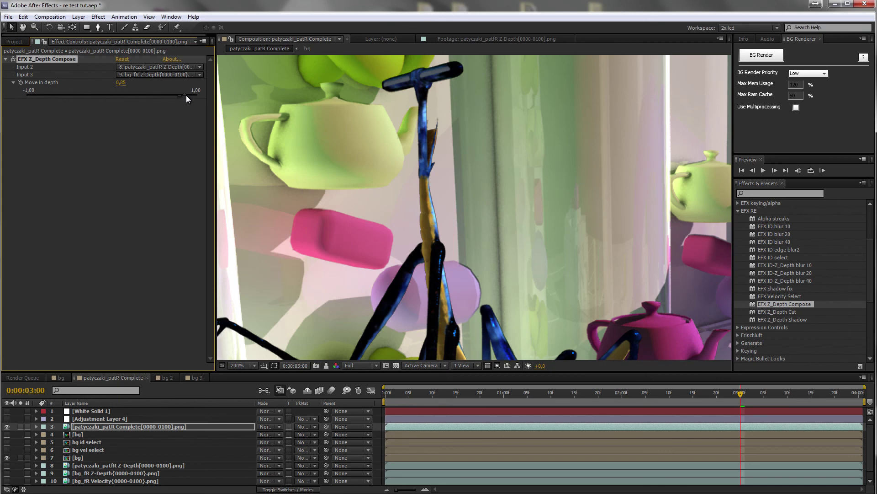
scroll(539, 182, down, 2)
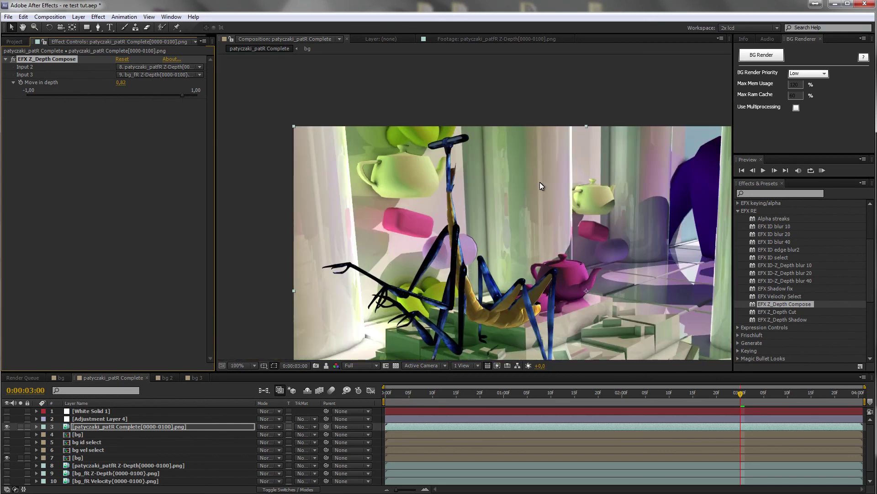
- Set Move in depth to 0.01 on the insect layer's EFX Z_Depth Compose effect
click(182, 95)
drag(154, 95, 112, 95)
scroll(441, 207, up, 1)
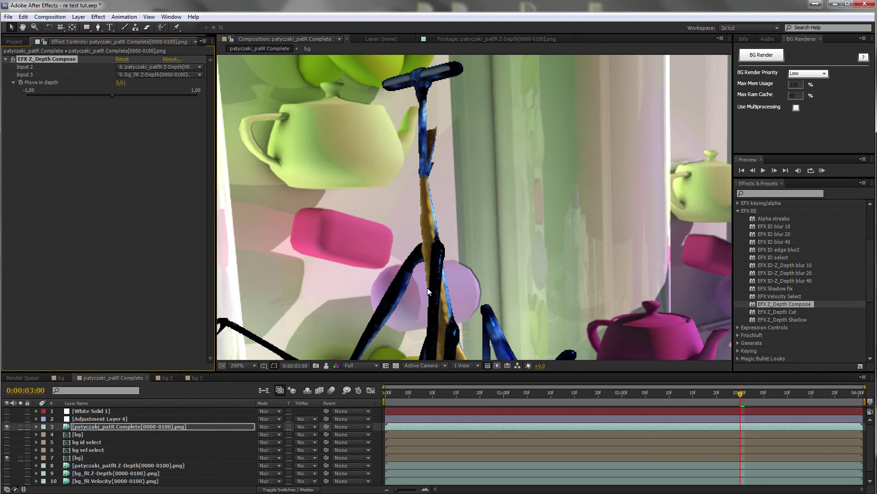
- Swap layer 8's source back to the patyczaki_patfR Z-Depth{0000-0100}.png sequence
key(ctrl+0)
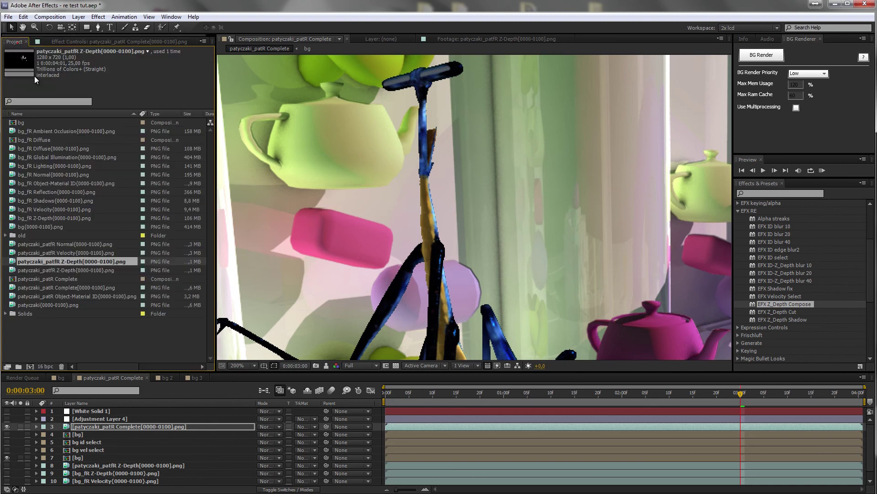
click(50, 270)
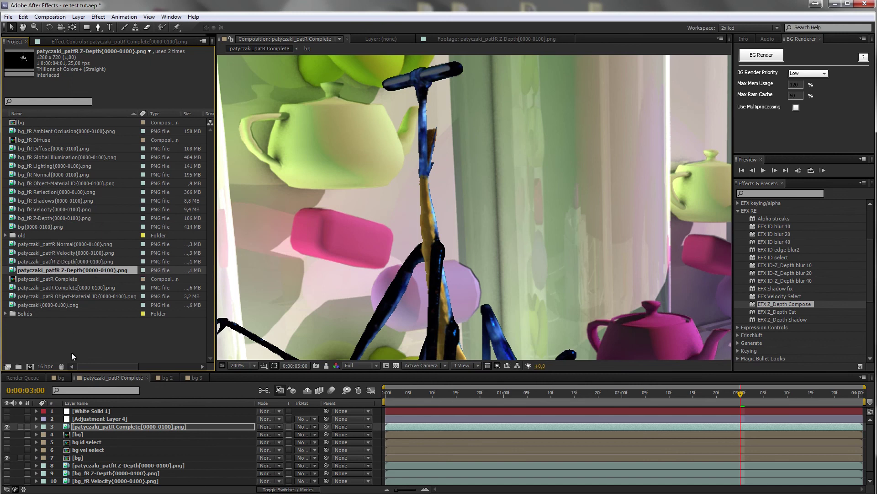
click(122, 466)
drag(75, 270, 115, 466)
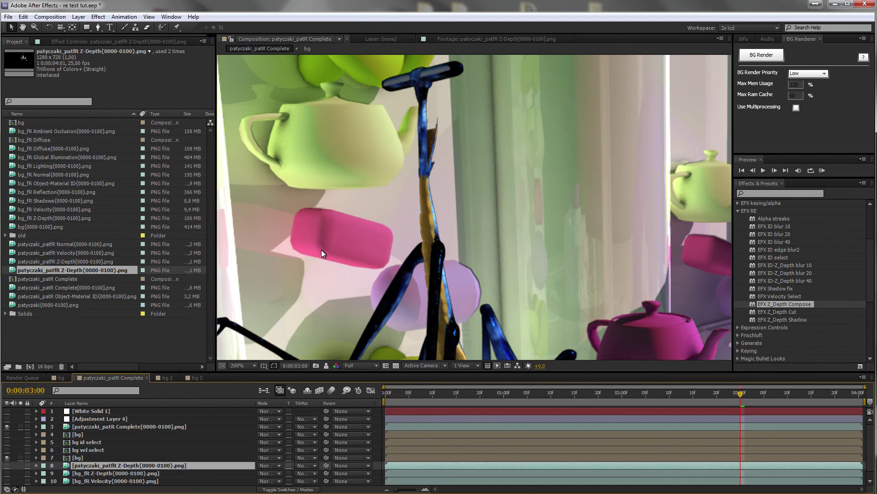
scroll(440, 218, down, 2)
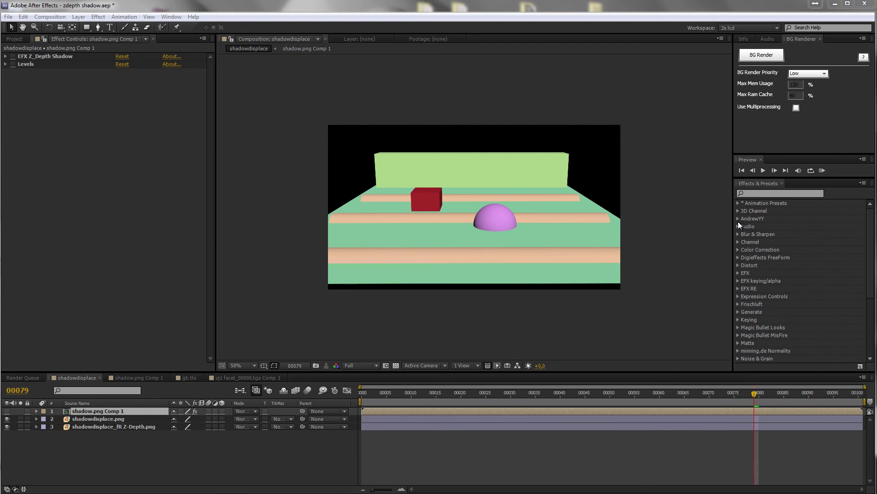
- Locate and select the EFX Z_Depth Shadow effect in the EFX RE effects category
click(738, 273)
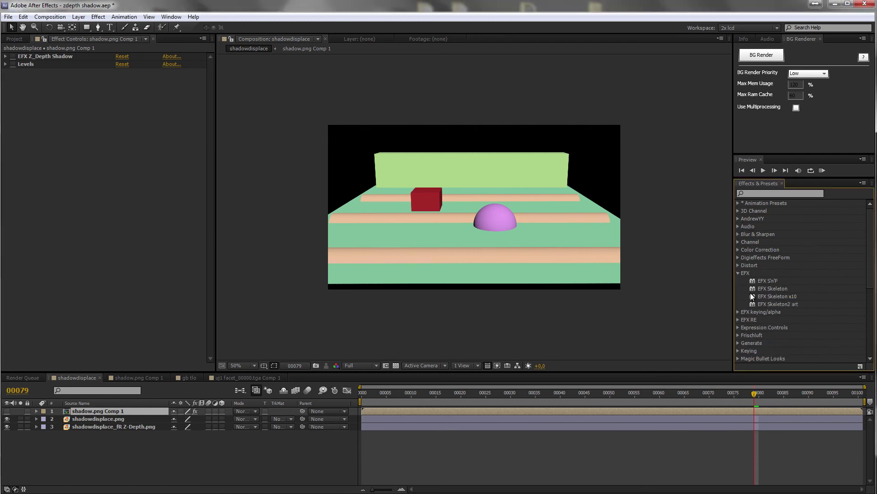
click(738, 273)
click(738, 288)
scroll(769, 317, down, 3)
click(776, 308)
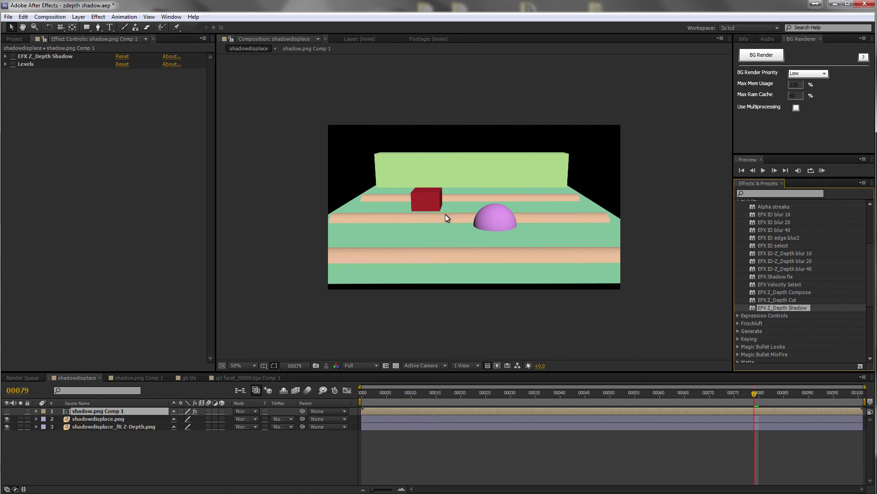
- Show the shadow.png Comp 1 layer, duplicate it, and hide the upper copy
click(7, 411)
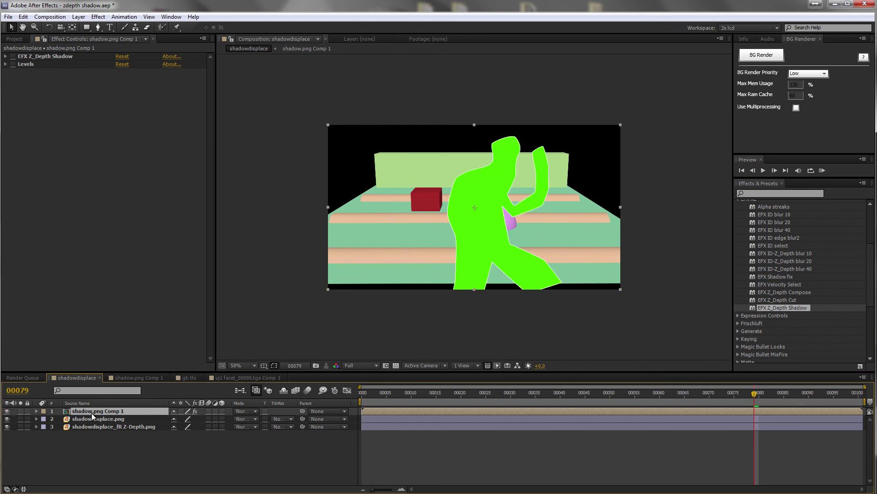
key(ctrl+d)
click(6, 410)
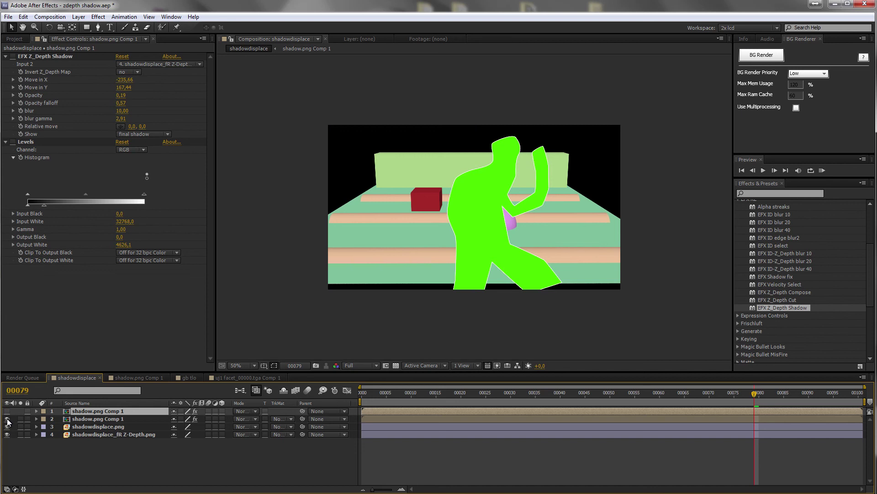
click(7, 418)
click(7, 418)
- Delete EFX Z_Depth Shadow from the lower shadow.png Comp 1 layer and leave Levels enabled
click(51, 419)
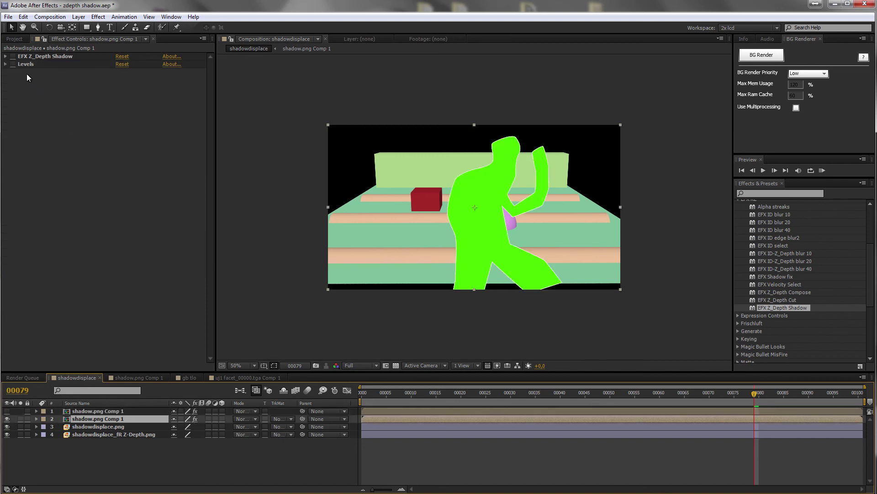
click(32, 56)
key(Delete)
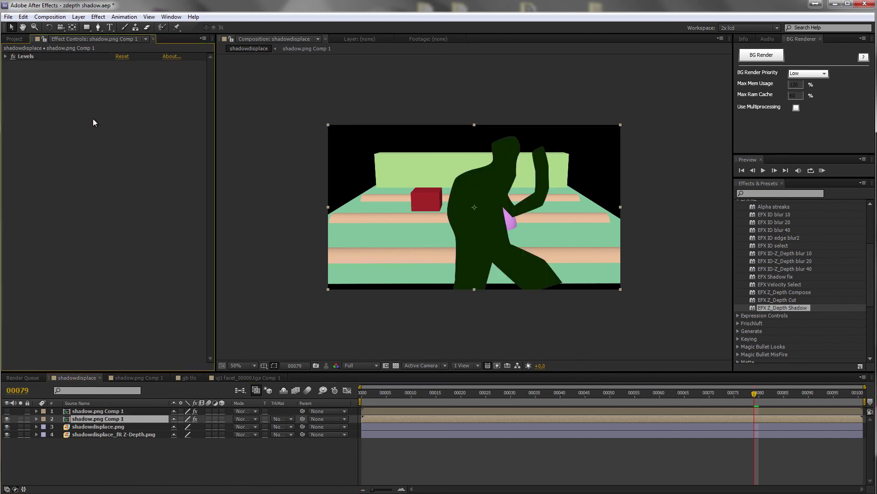
- Add a Hue/Saturation effect to the lower shadow.png Comp 1 layer with Master Saturation at -68
click(53, 58)
right_click(49, 92)
mouse_move(117, 182)
click(212, 384)
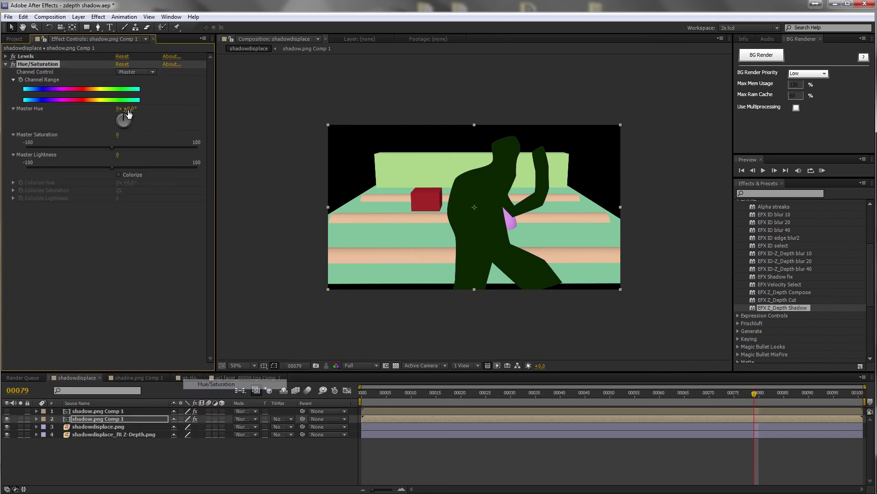
drag(89, 147, 58, 146)
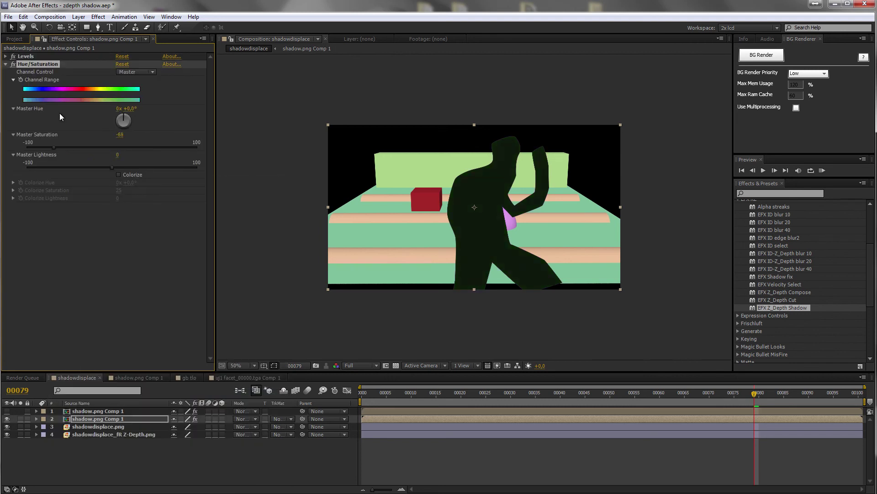
click(6, 64)
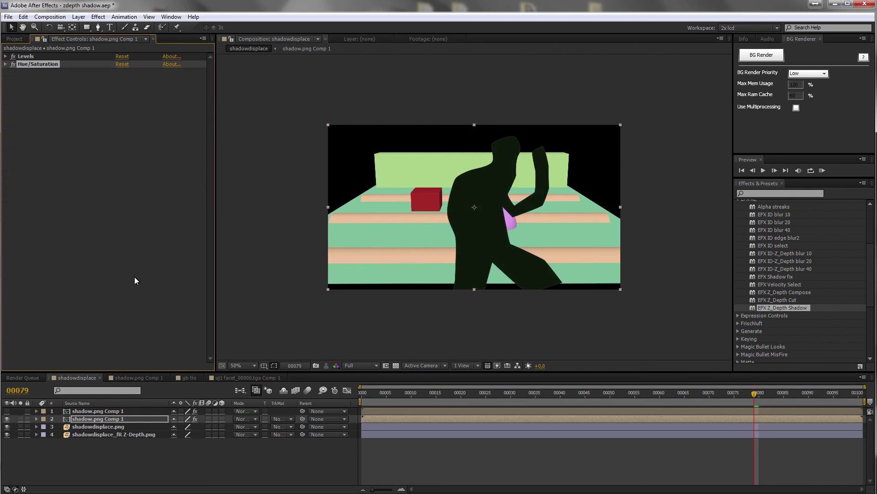
- Check the Z-Depth pass, then apply EFX Z_Depth Shadow to the lower shadow.png Comp 1 with shadowdisplace_fR Z-Depth.png as Input 2
click(20, 434)
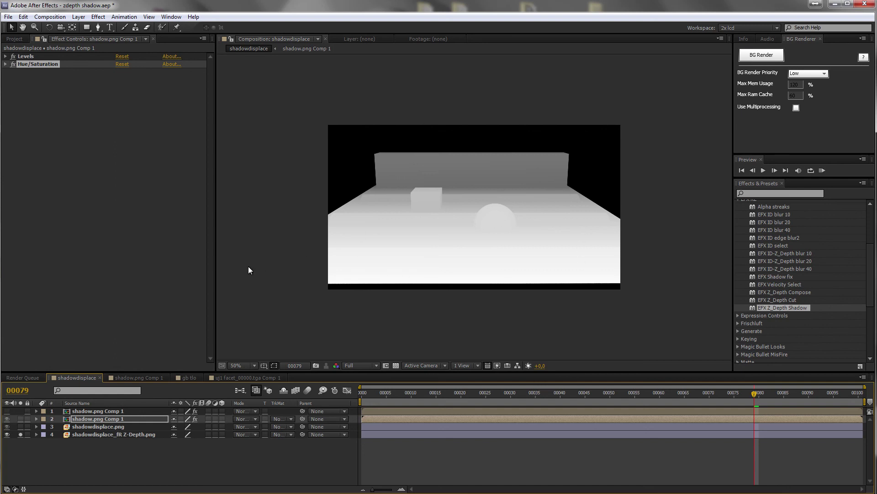
click(20, 434)
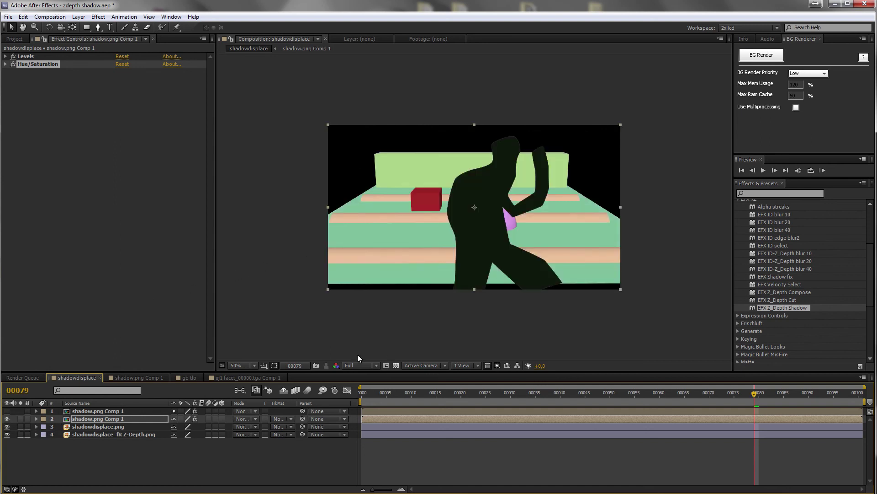
drag(783, 308, 102, 110)
click(173, 79)
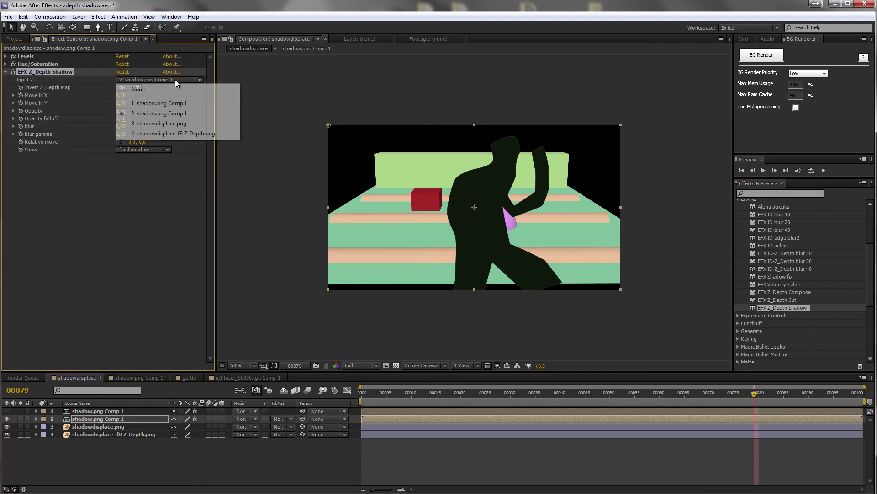
click(188, 133)
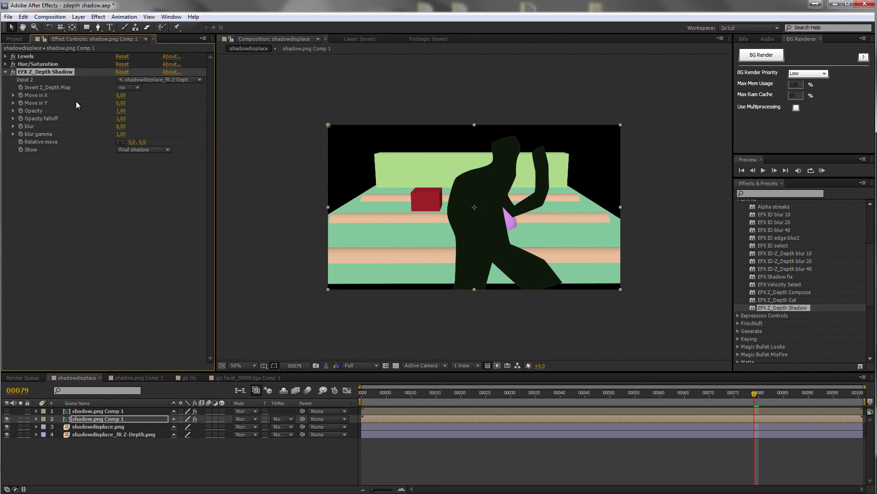
- Offset the shadow with Move in X at -417.11 and Move in Y at 160.43
click(13, 95)
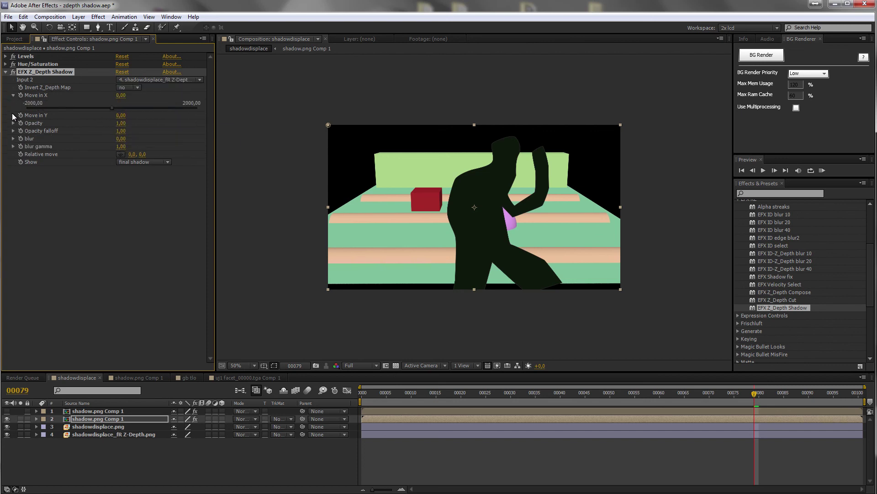
click(13, 115)
drag(114, 108, 118, 128)
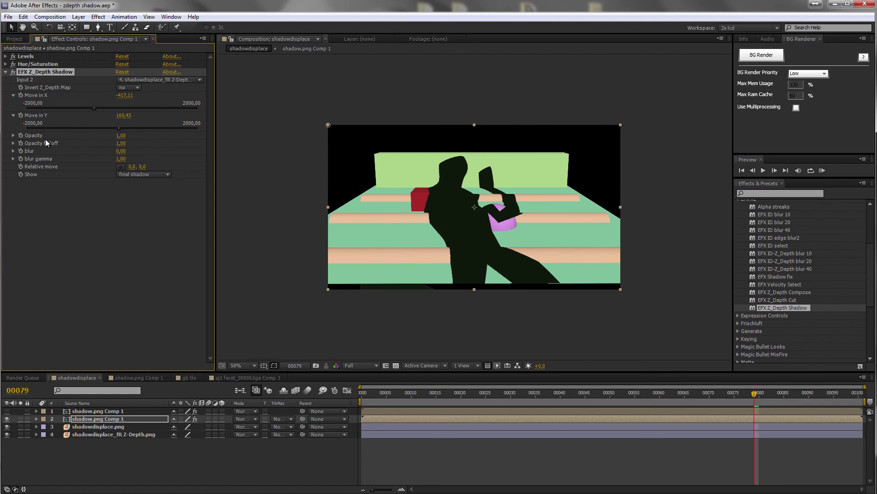
- Set the shadow's Opacity to 0.29 and its Opacity falloff to 0.63
click(13, 135)
click(13, 155)
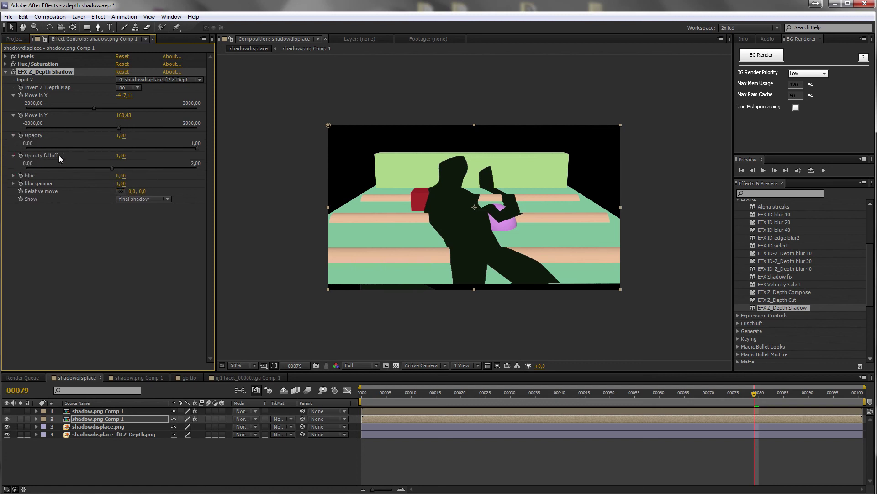
drag(196, 148, 75, 144)
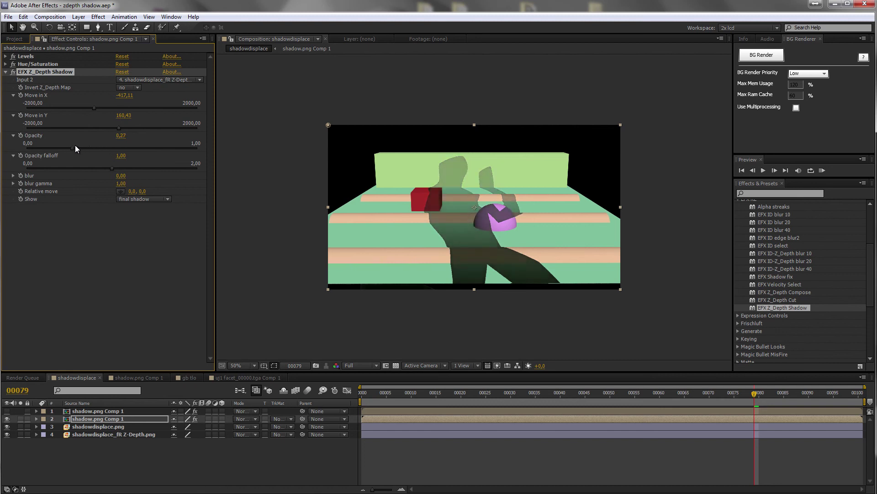
drag(138, 168, 169, 170)
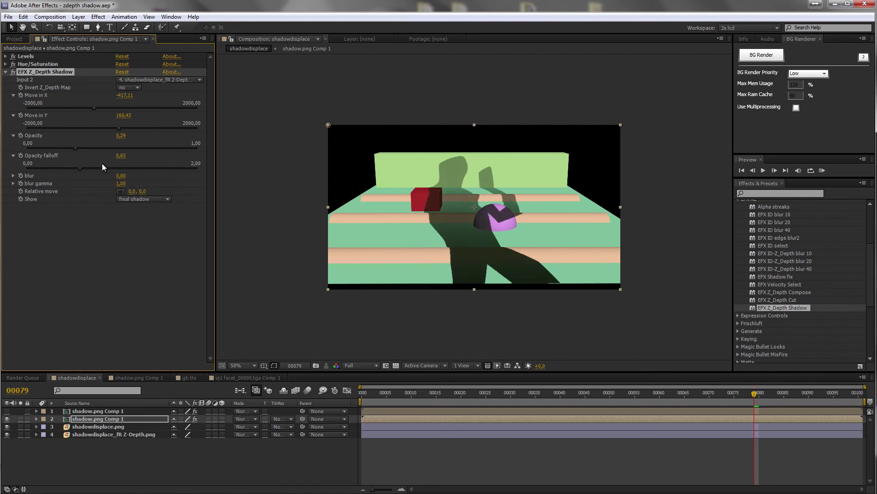
- Set the shadow's Opacity falloff to 0.98, blur to 18.77 and blur gamma to 5.19
click(13, 176)
click(14, 196)
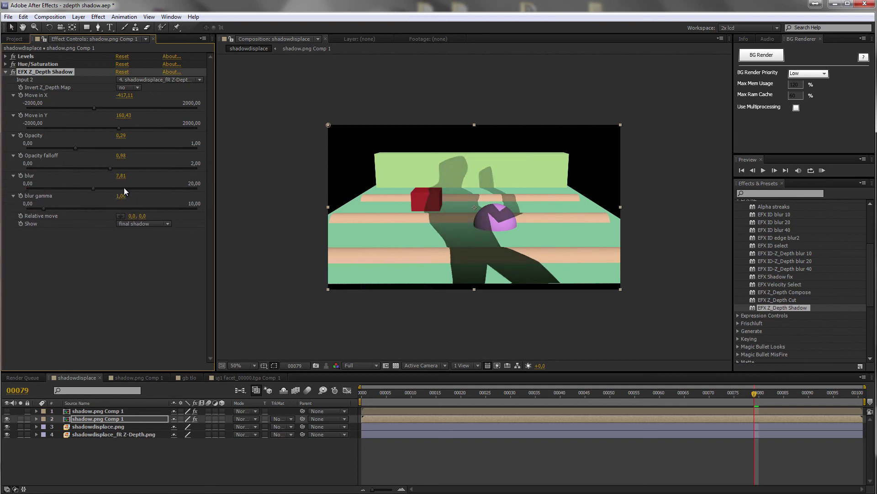
drag(152, 188, 186, 190)
drag(52, 210, 83, 210)
click(115, 209)
- Try shifting the shadow with the X value of Relative move and reset that value to 0
drag(132, 215, 159, 223)
click(133, 216)
text(0)
key(Return)
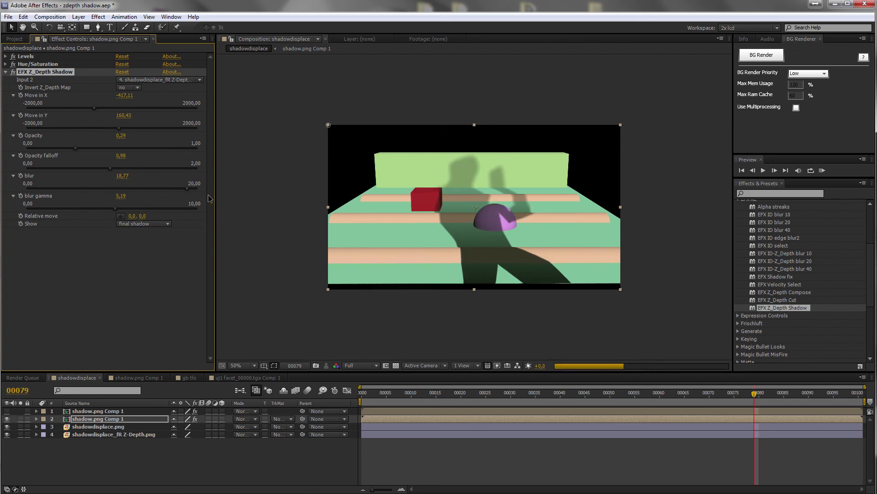
- Make the upper shadow.png Comp 1 layer visible, and solo the lower shadow.png Comp 1 layer over the transparency grid
click(7, 410)
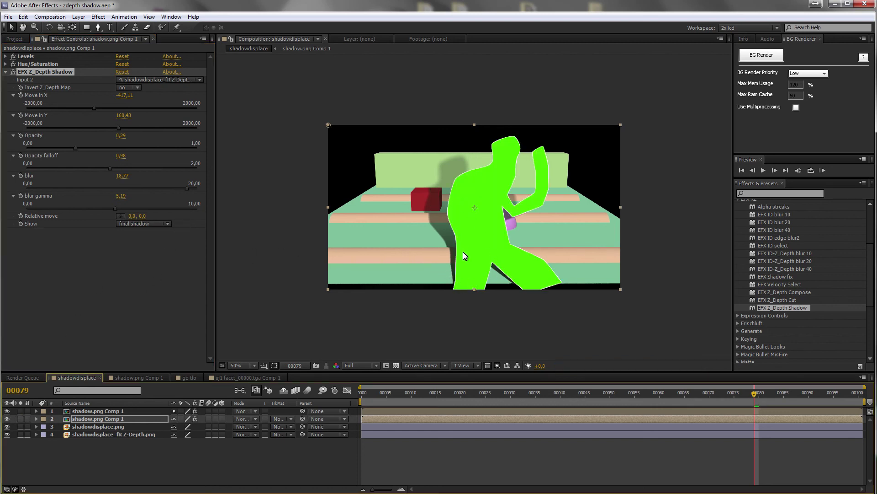
click(162, 224)
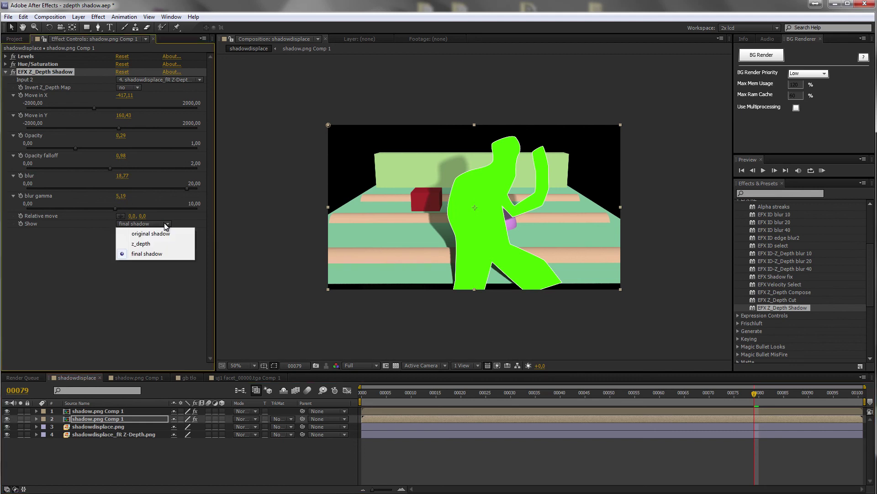
click(21, 418)
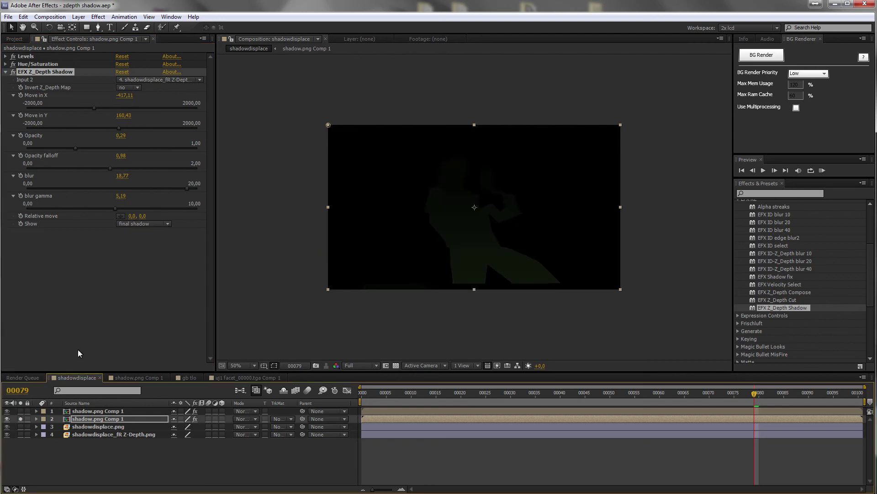
click(397, 365)
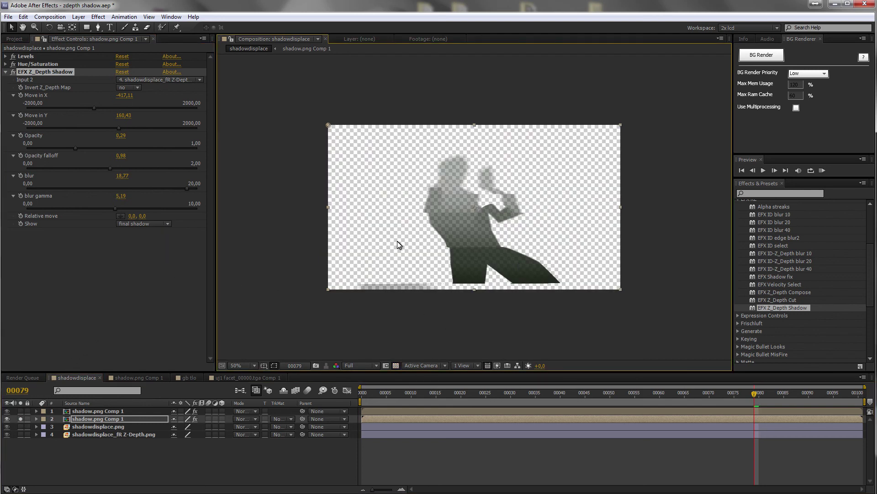
- Preview the effect's original shadow and z_depth outputs, and set Show back to final shadow
click(165, 224)
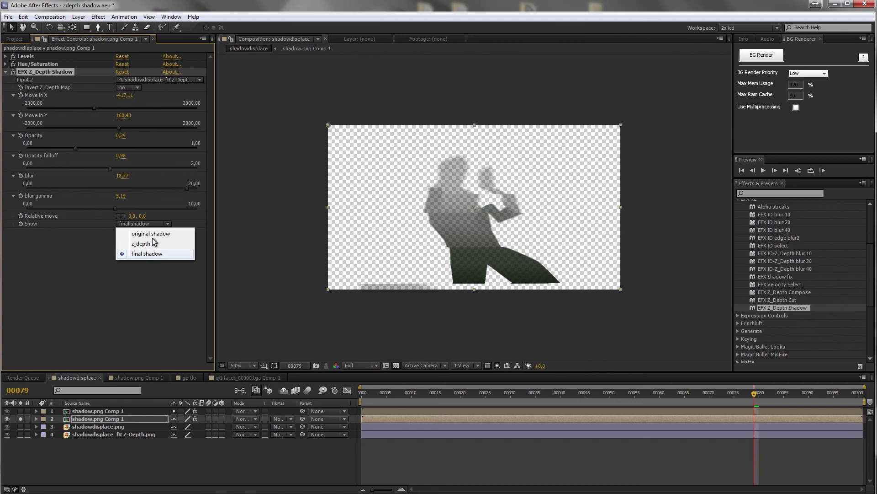
click(157, 234)
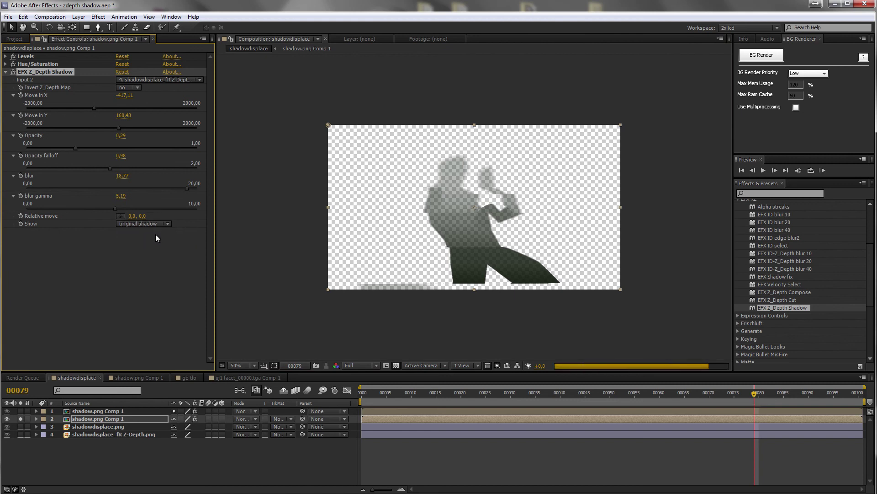
click(160, 223)
click(157, 242)
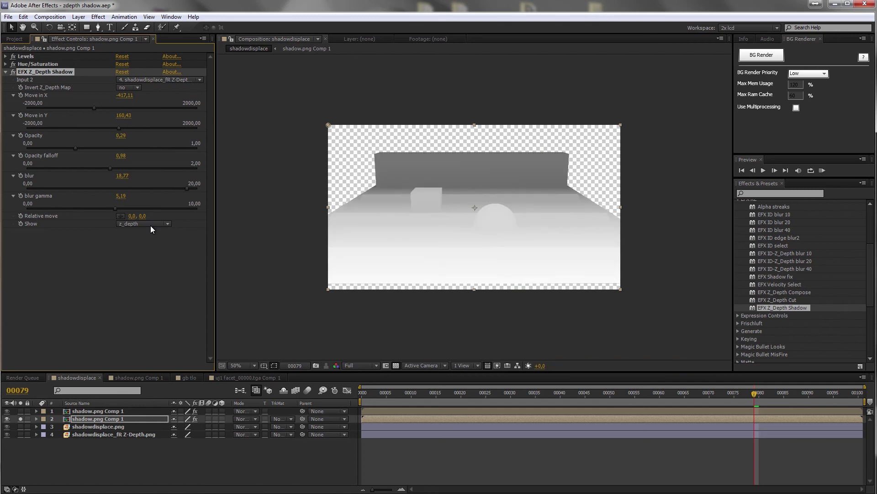
click(150, 223)
click(153, 254)
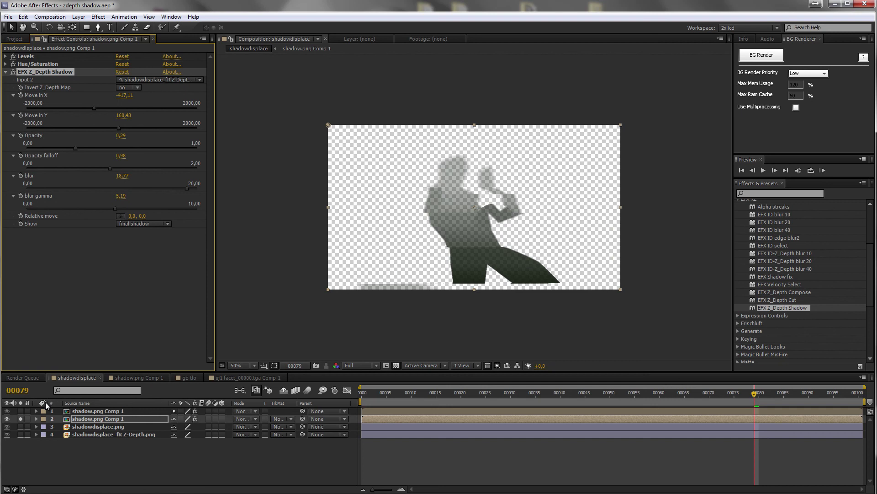
- Add the upper shadow.png Comp 1 and shadowdisplace.png layers to the soloed layers
click(20, 411)
click(20, 427)
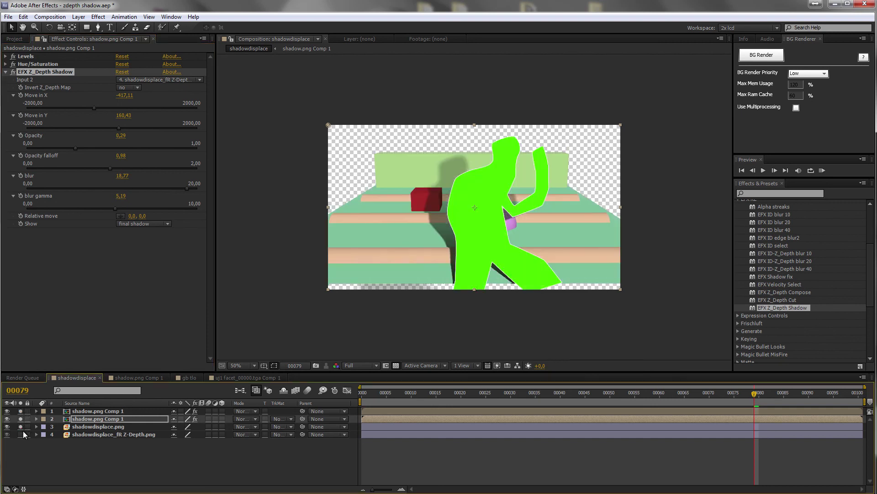